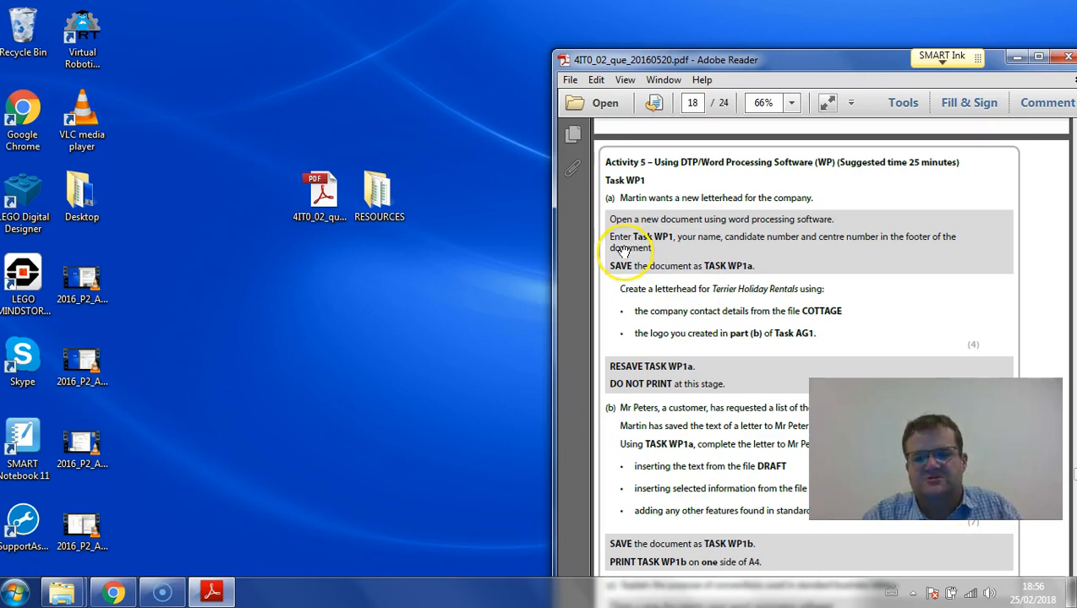
- Start Word with a new blank document and place its window beside the exam paper
{"action": "left_click", "coordinate": [15, 592]}
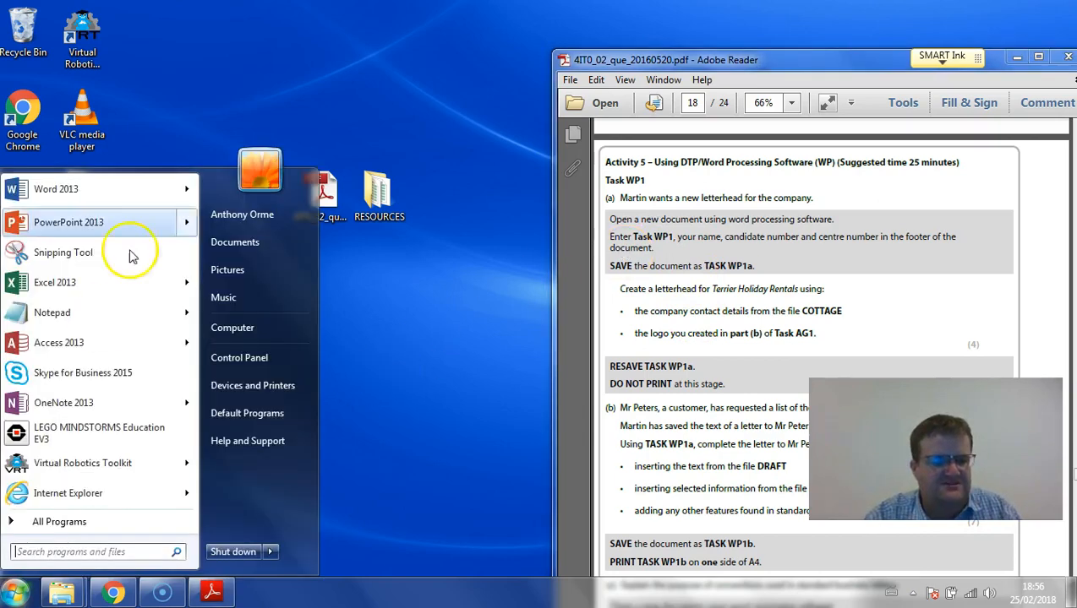
{"action": "left_click", "coordinate": [101, 189]}
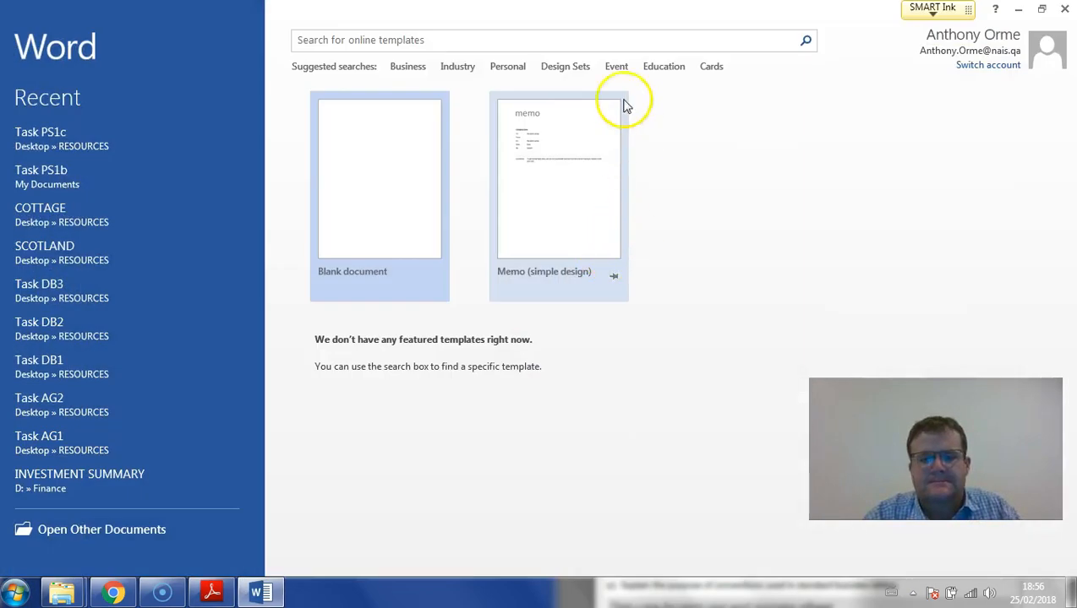
{"action": "left_click", "coordinate": [384, 133]}
{"action": "left_click_drag", "start_coordinate": [470, 9], "coordinate": [1, 358]}
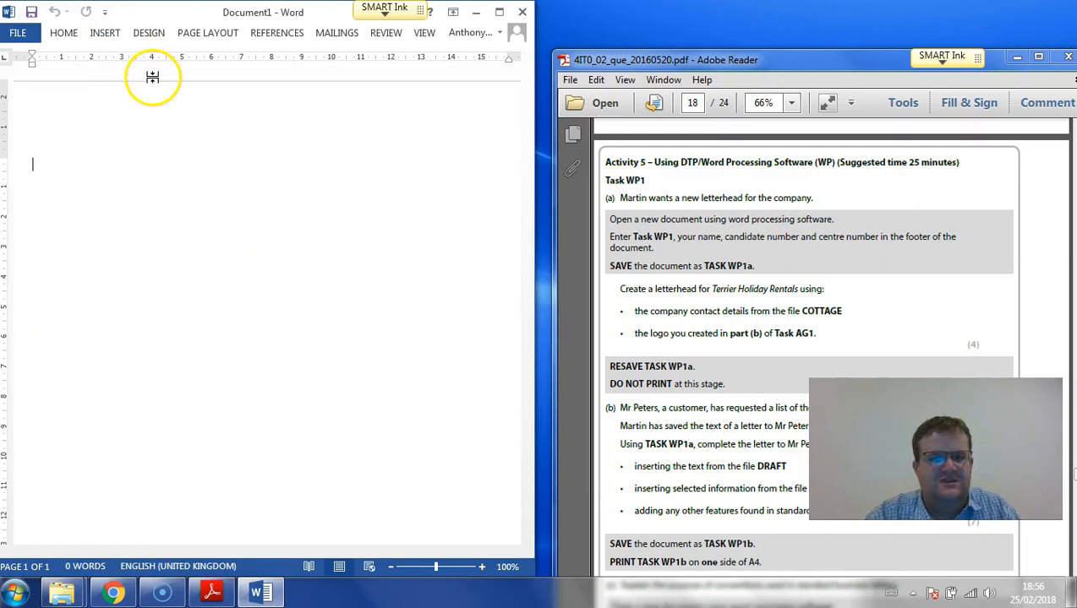
- Insert a Blank (Three Columns) footer in the new document
{"action": "left_click", "coordinate": [105, 32]}
{"action": "left_click", "coordinate": [401, 93]}
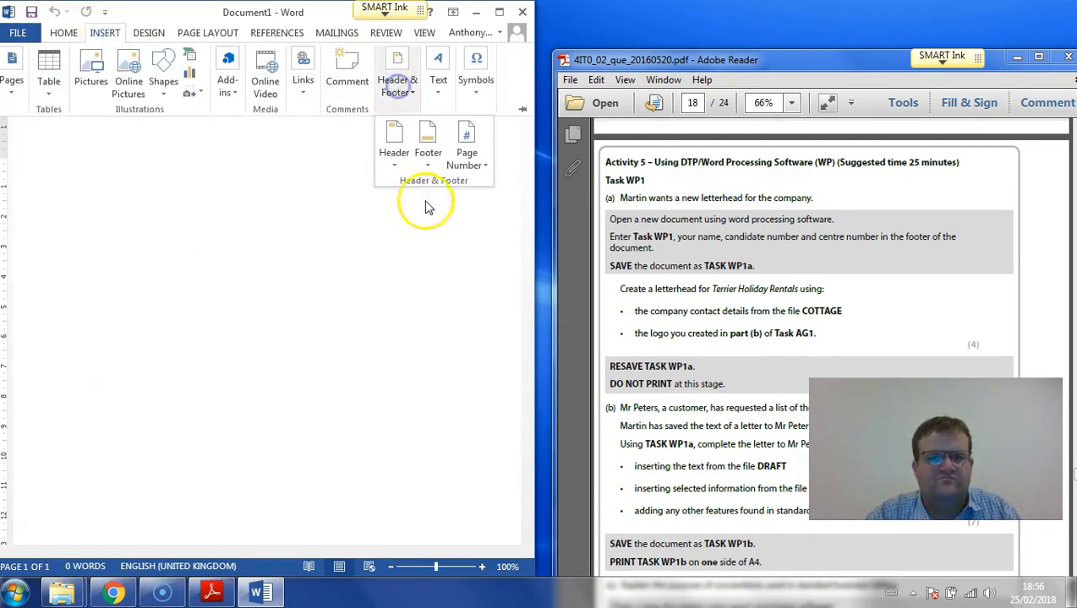
{"action": "left_click", "coordinate": [431, 157]}
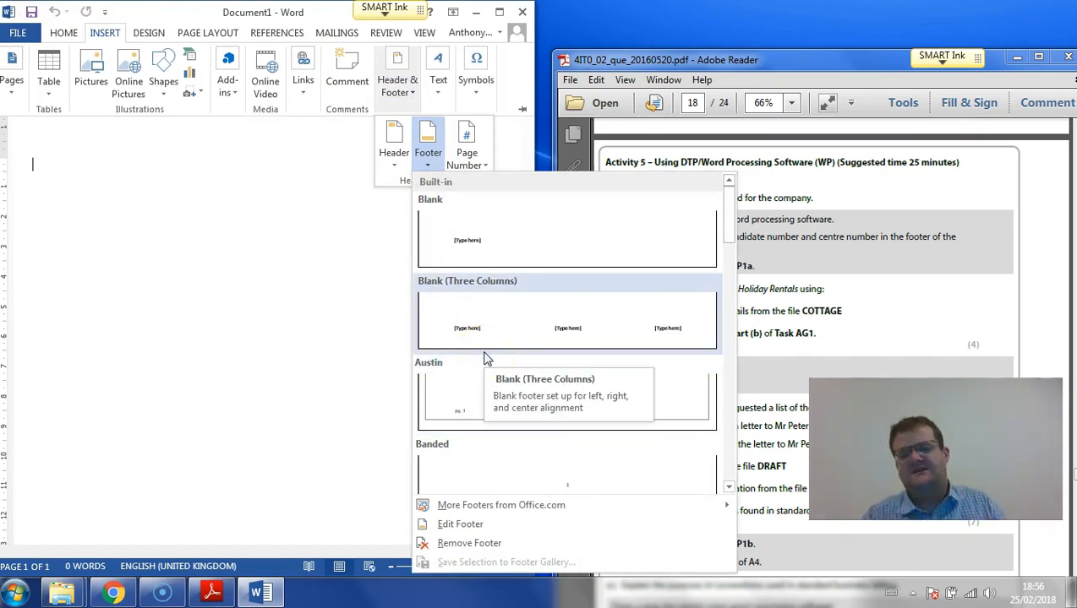
{"action": "left_click", "coordinate": [507, 332]}
- Fill the footer with Task WP1 on the left and the candidate's full name on the right, remove the centre placeholder, and return to the body
{"action": "left_click", "coordinate": [47, 497]}
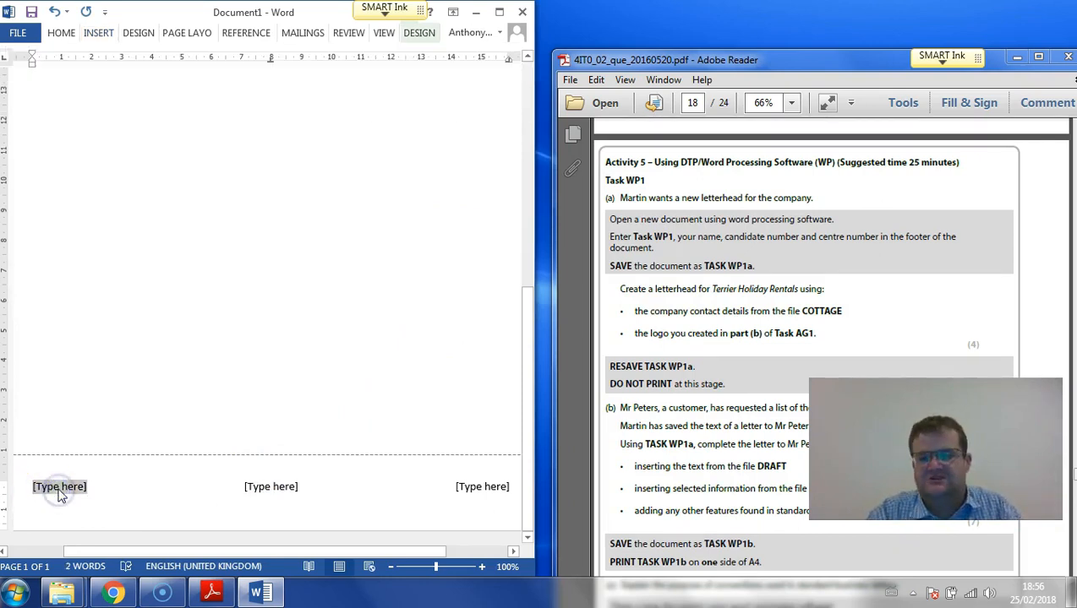
{"action": "type", "text": "Task WP1"}
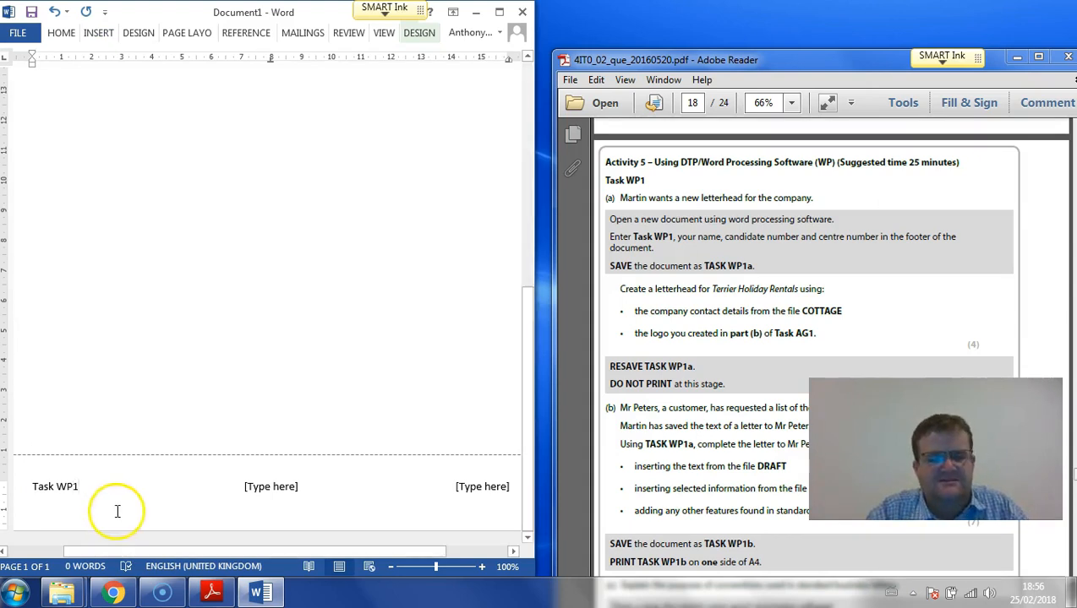
{"action": "left_click", "coordinate": [298, 486]}
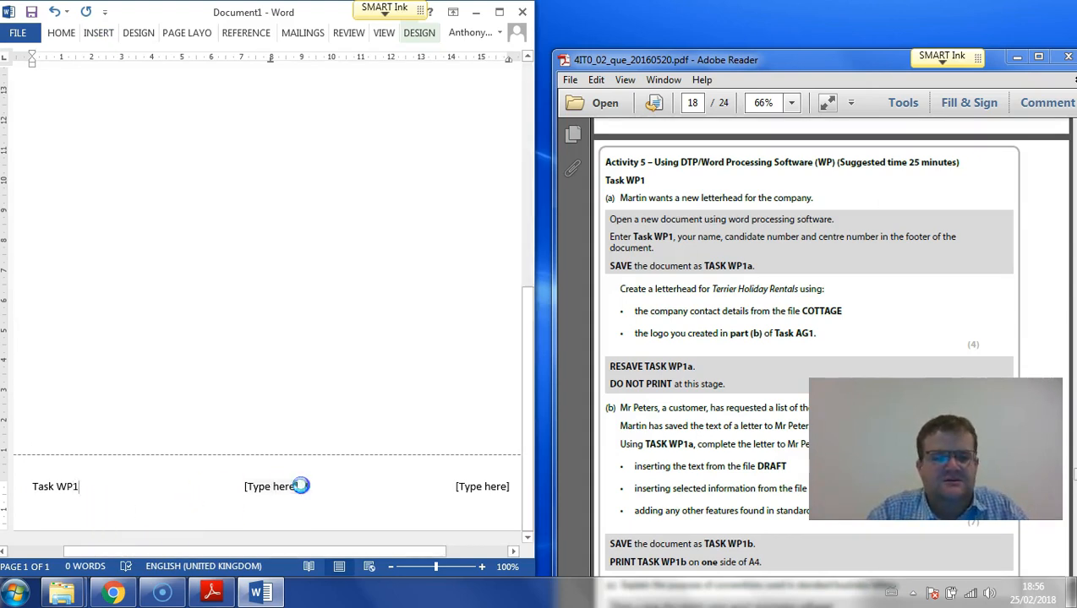
{"action": "left_click", "coordinate": [475, 487]}
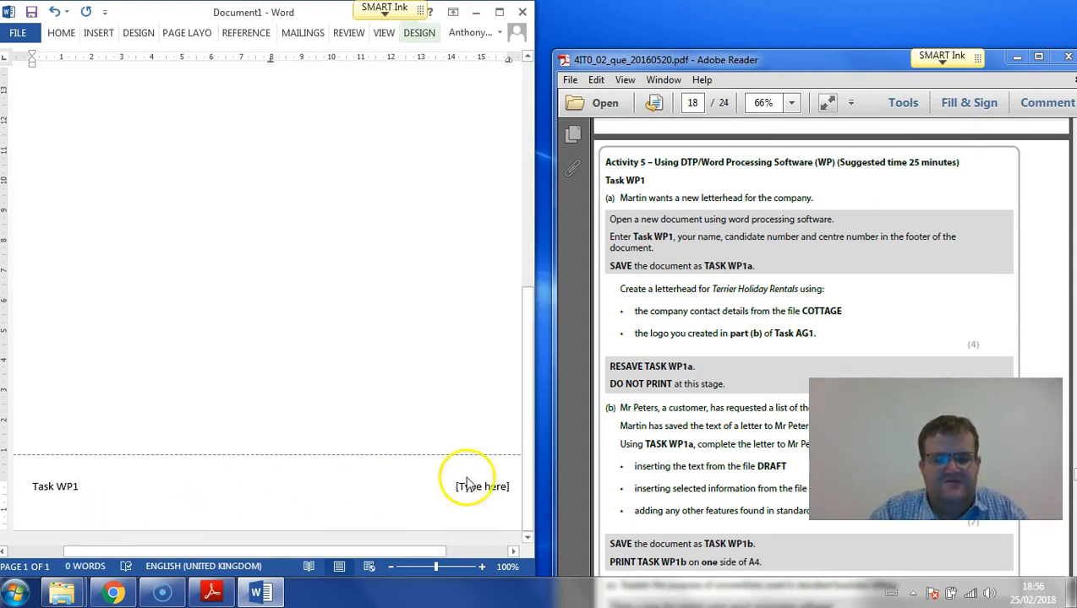
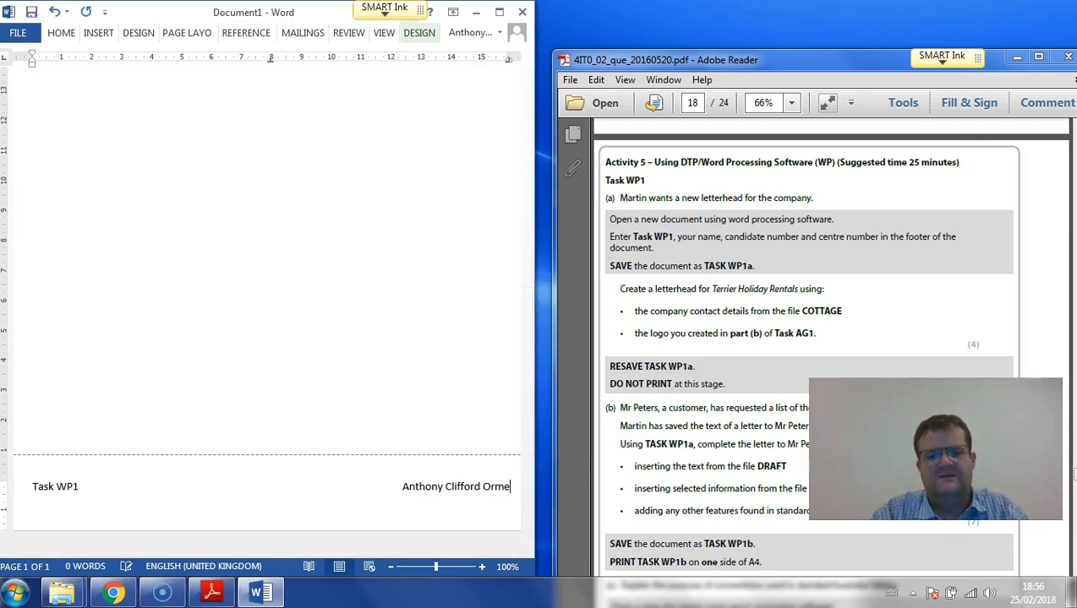
{"action": "double_click", "coordinate": [322, 218]}
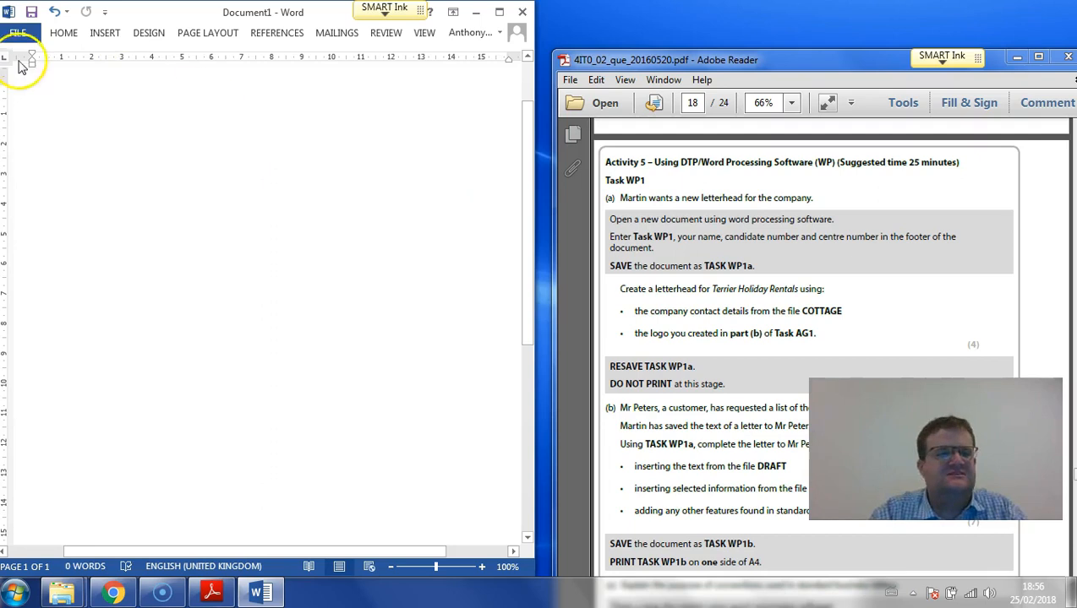
- Save the document as Task WP1a in the RESOURCES folder on the desktop
{"action": "left_click", "coordinate": [18, 32]}
{"action": "left_click", "coordinate": [30, 191]}
{"action": "left_click", "coordinate": [395, 359]}
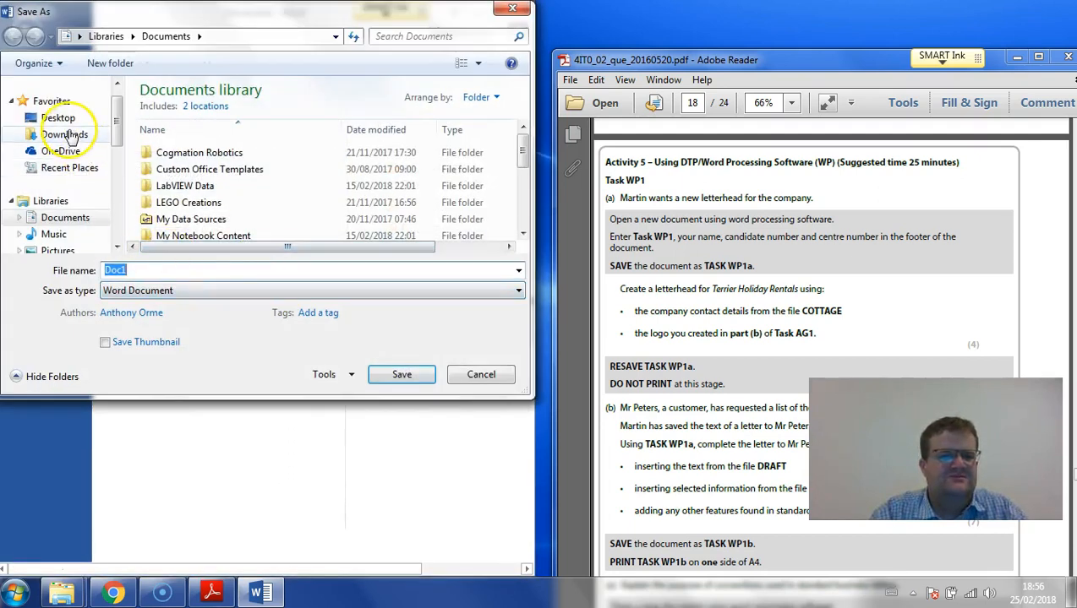
{"action": "left_click", "coordinate": [58, 118]}
{"action": "double_click", "coordinate": [188, 175]}
{"action": "double_click", "coordinate": [146, 269]}
{"action": "type", "text": "Task"}
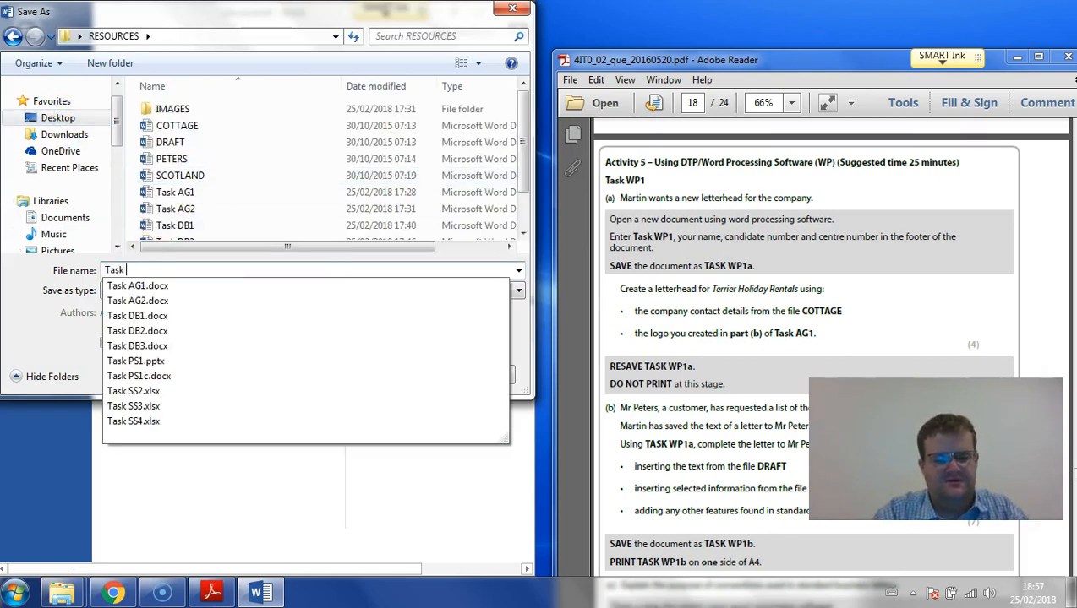
{"action": "type", "text": " WP"}
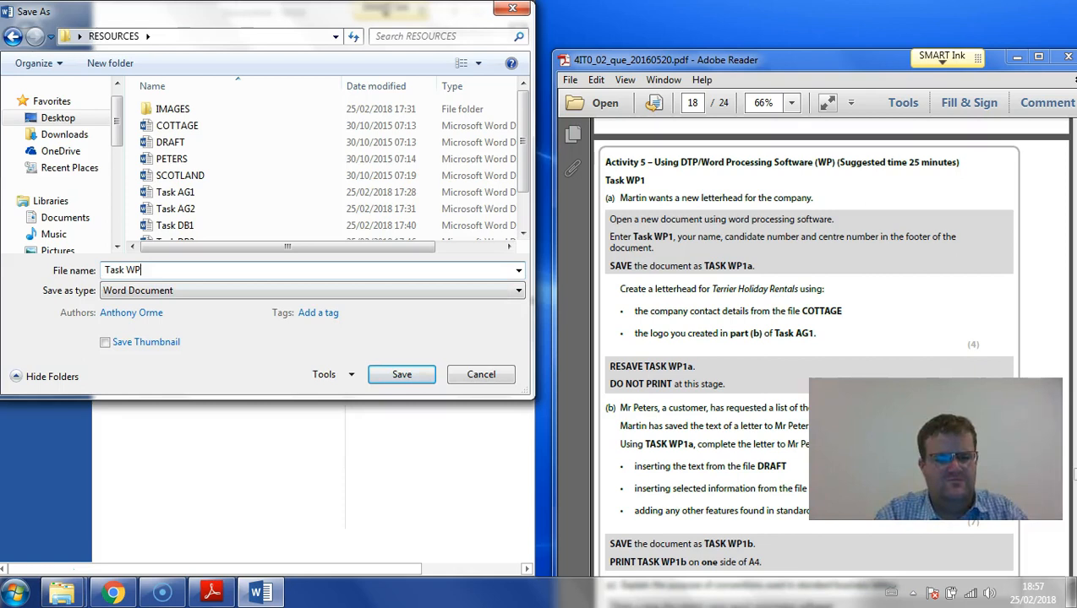
{"action": "type", "text": "1a"}
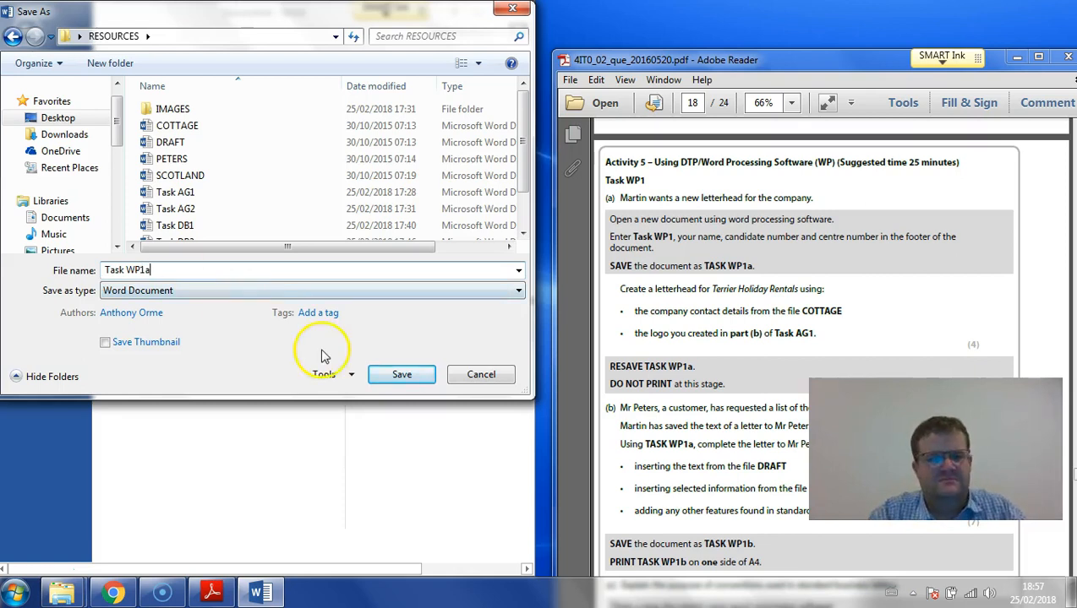
{"action": "left_click", "coordinate": [401, 375]}
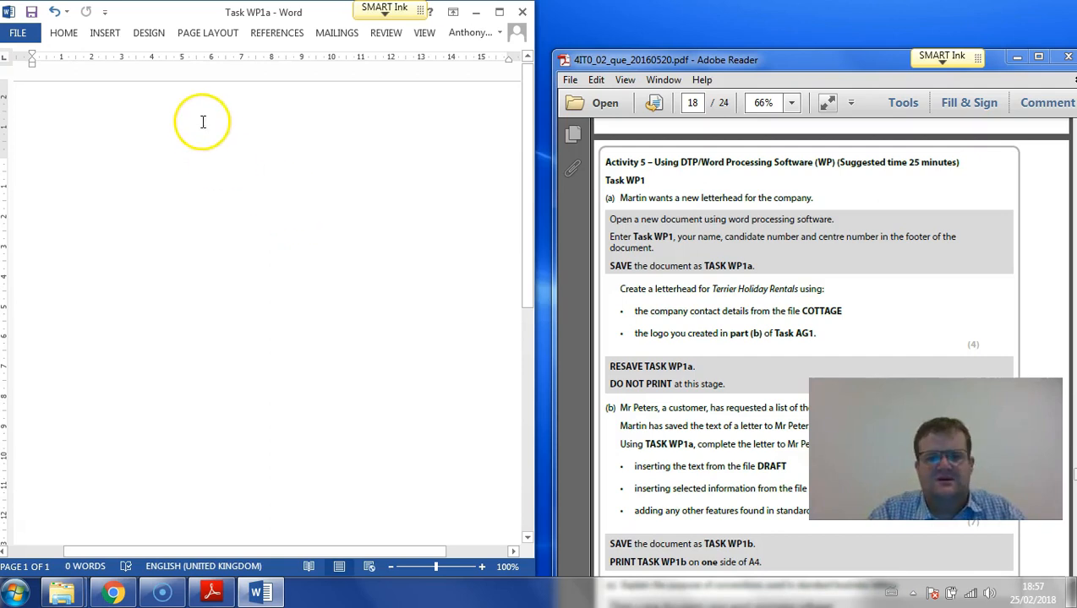
- Open the page header for editing and check the letterhead requirements in the exam paper
{"action": "double_click", "coordinate": [202, 123]}
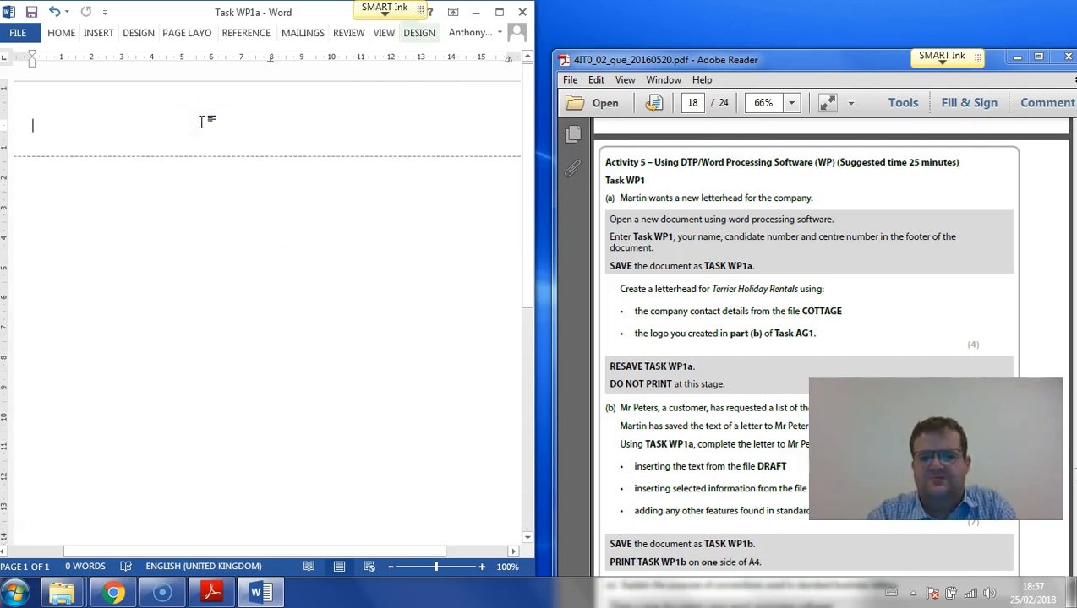
{"action": "left_click", "coordinate": [309, 160]}
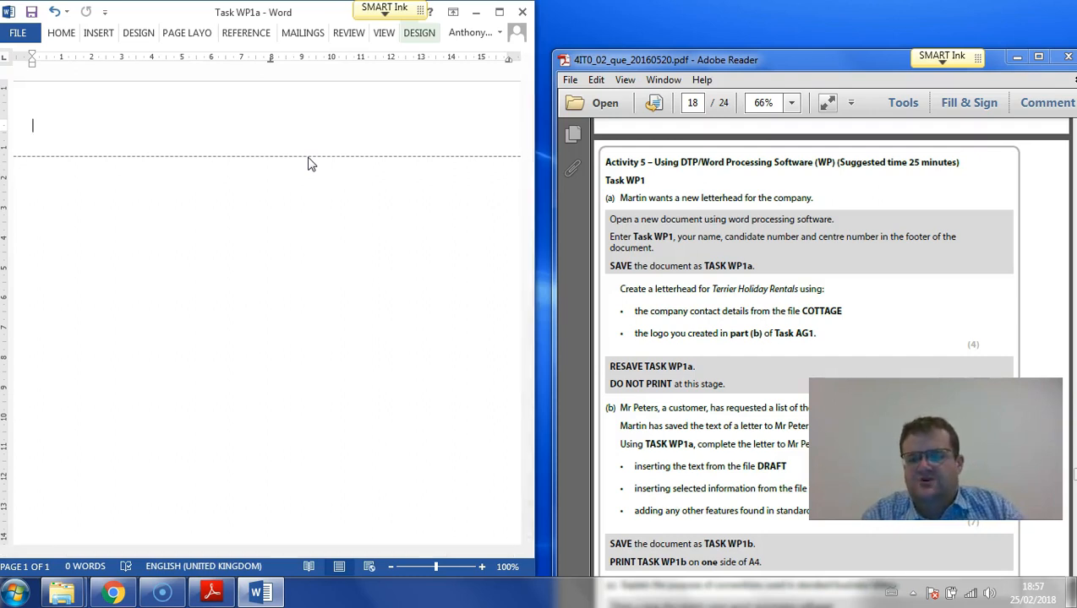
{"action": "left_click", "coordinate": [714, 328]}
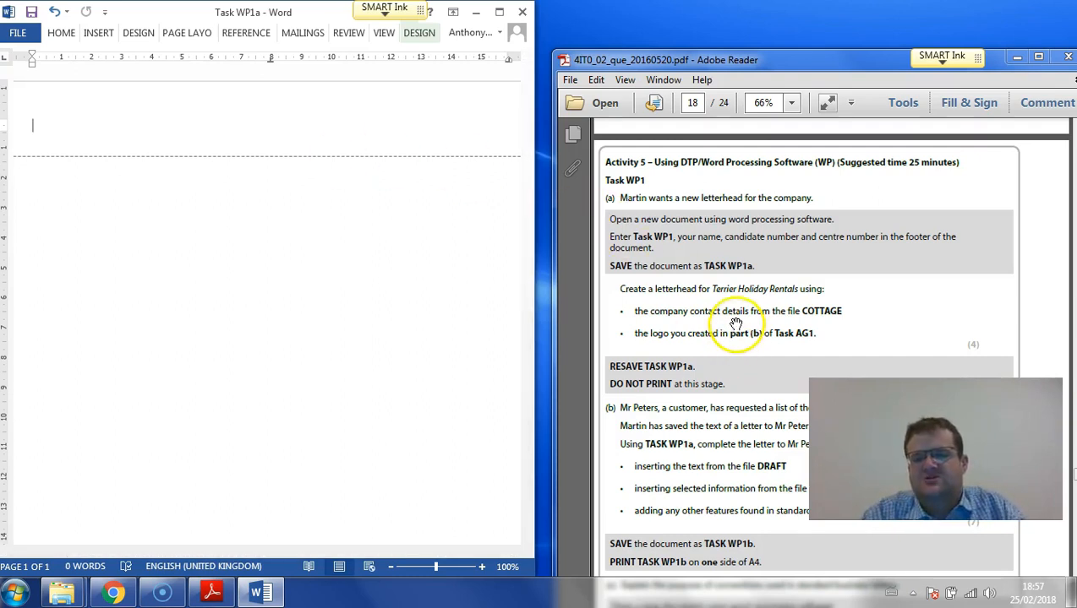
{"action": "left_click", "coordinate": [736, 322]}
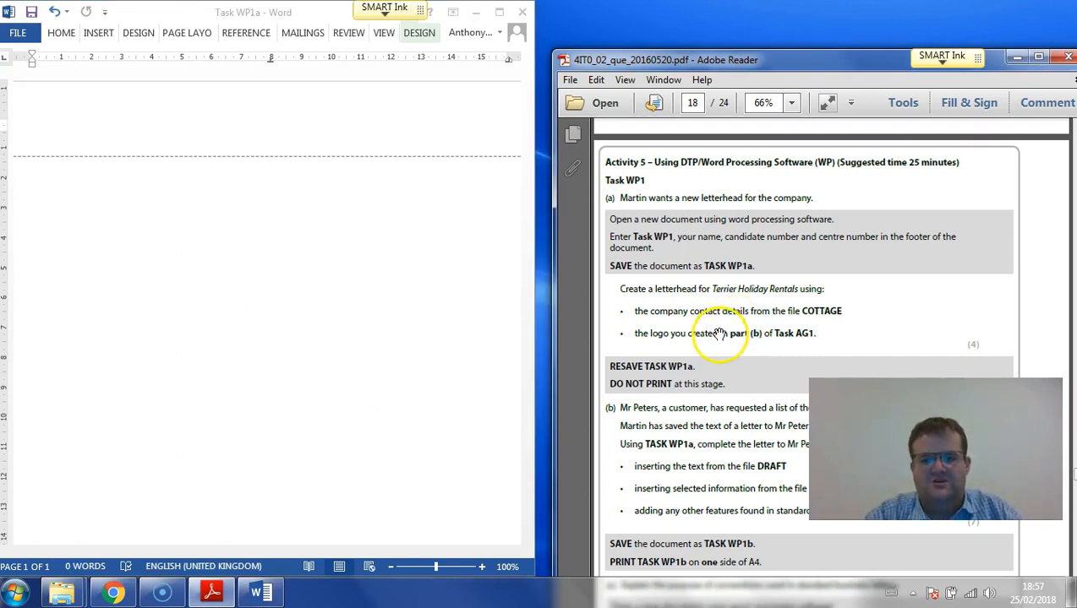
- Open the COTTAGE document from the RESOURCES folder and place its window beside Task WP1a
{"action": "left_click", "coordinate": [67, 594]}
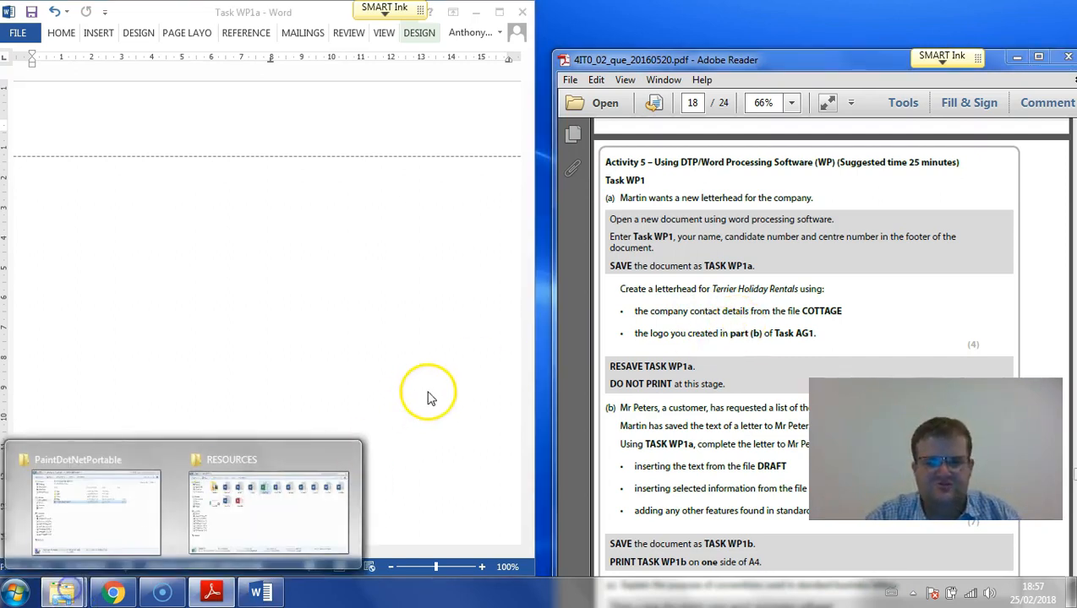
{"action": "mouse_move", "coordinate": [127, 501]}
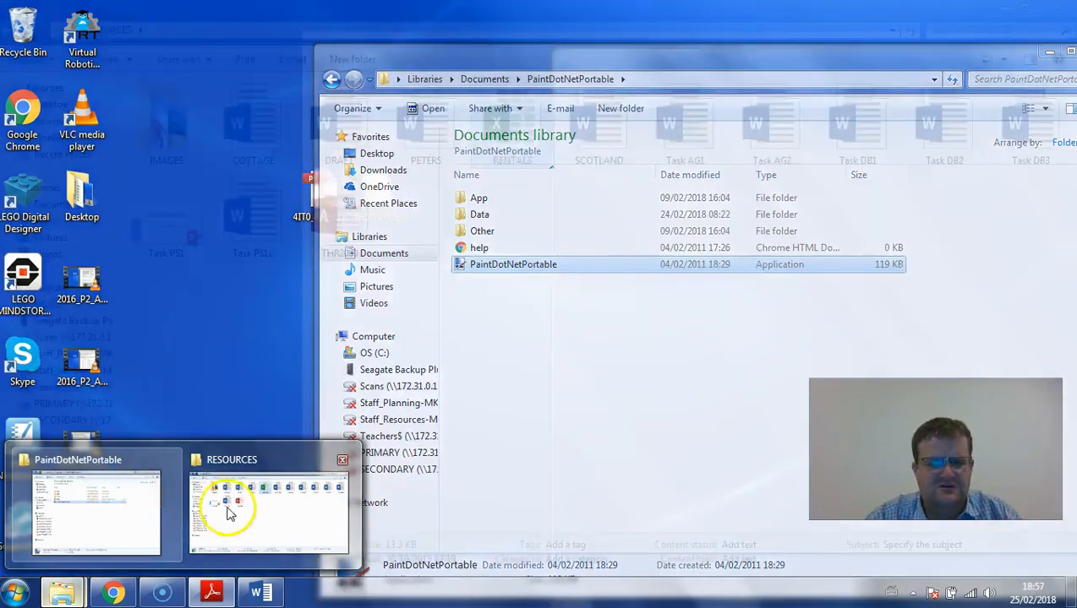
{"action": "left_click", "coordinate": [262, 503]}
{"action": "double_click", "coordinate": [290, 127]}
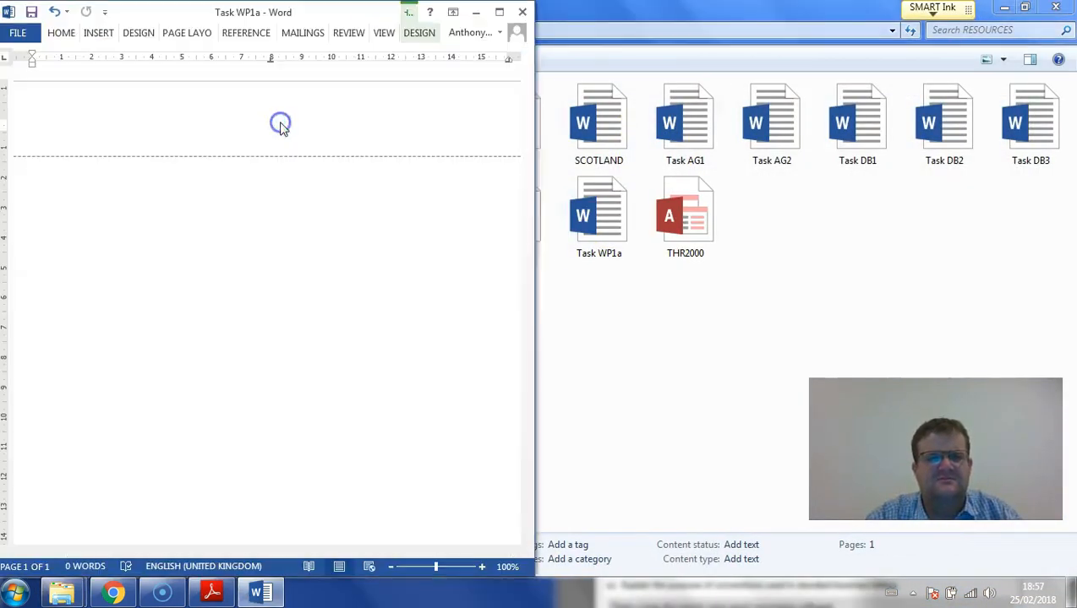
{"action": "left_click_drag", "start_coordinate": [226, 19], "coordinate": [825, 24]}
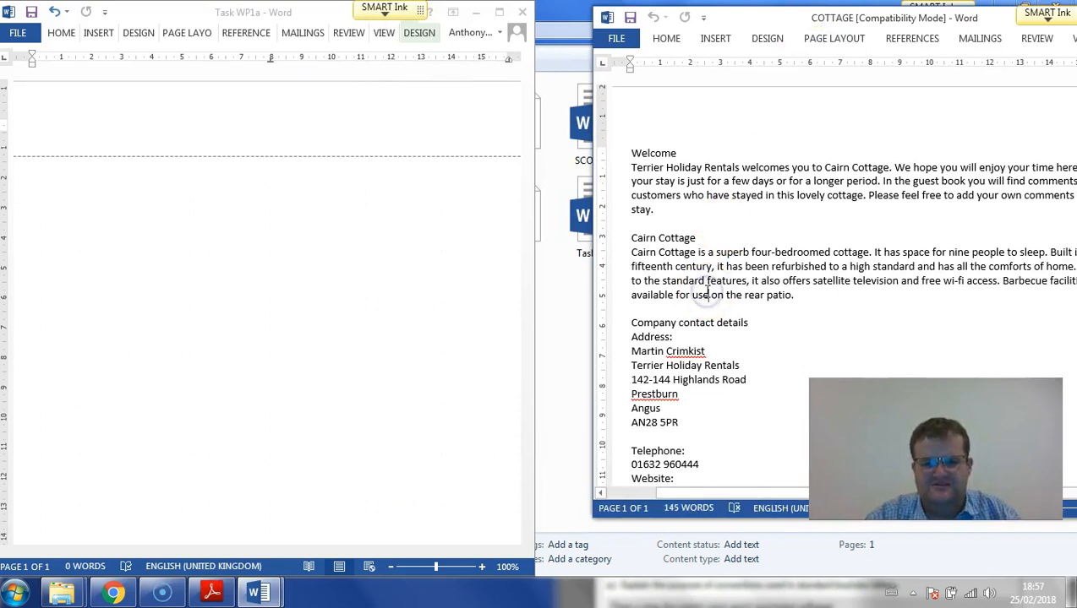
{"action": "scroll", "coordinate": [706, 291], "scroll_direction": "down", "scroll_amount": 3}
{"action": "left_click", "coordinate": [754, 377]}
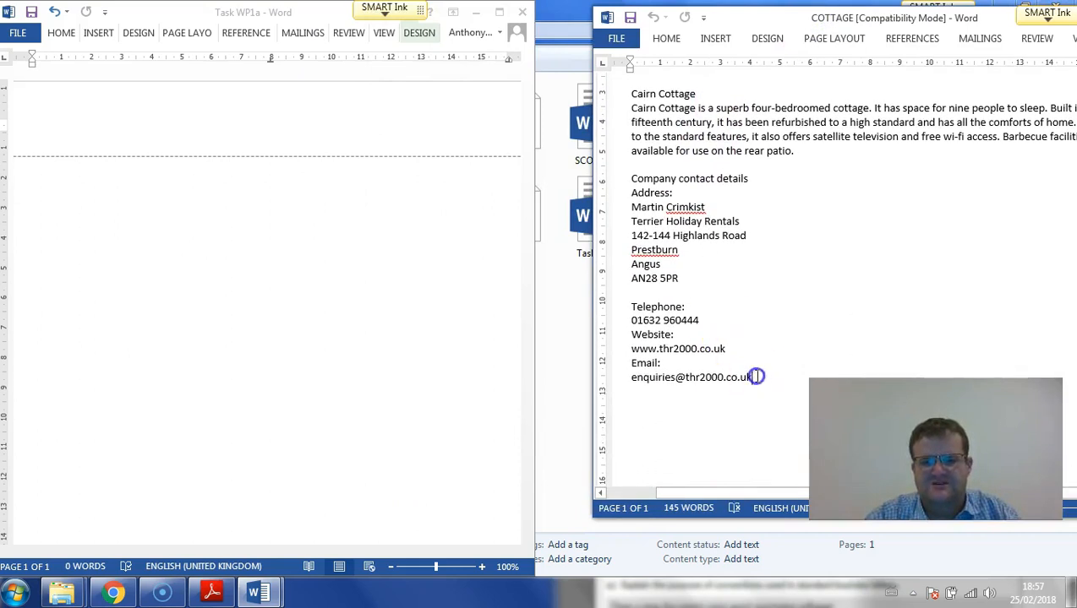
{"action": "left_click_drag", "start_coordinate": [754, 377], "coordinate": [626, 225]}
{"action": "key", "text": "ctrl+k"}
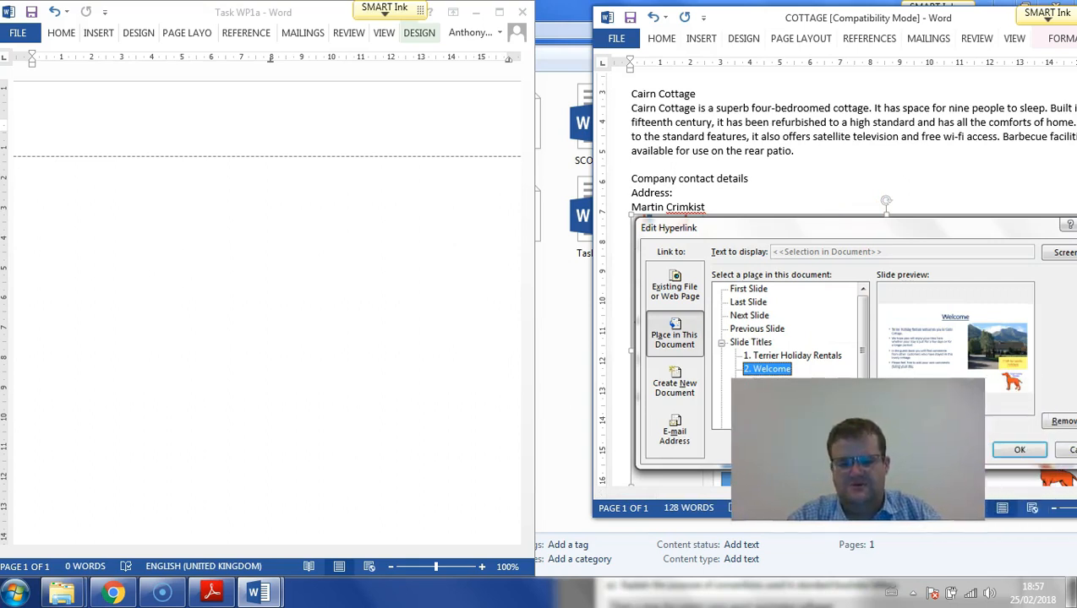
{"action": "left_click", "coordinate": [663, 301]}
{"action": "key", "text": "Delete"}
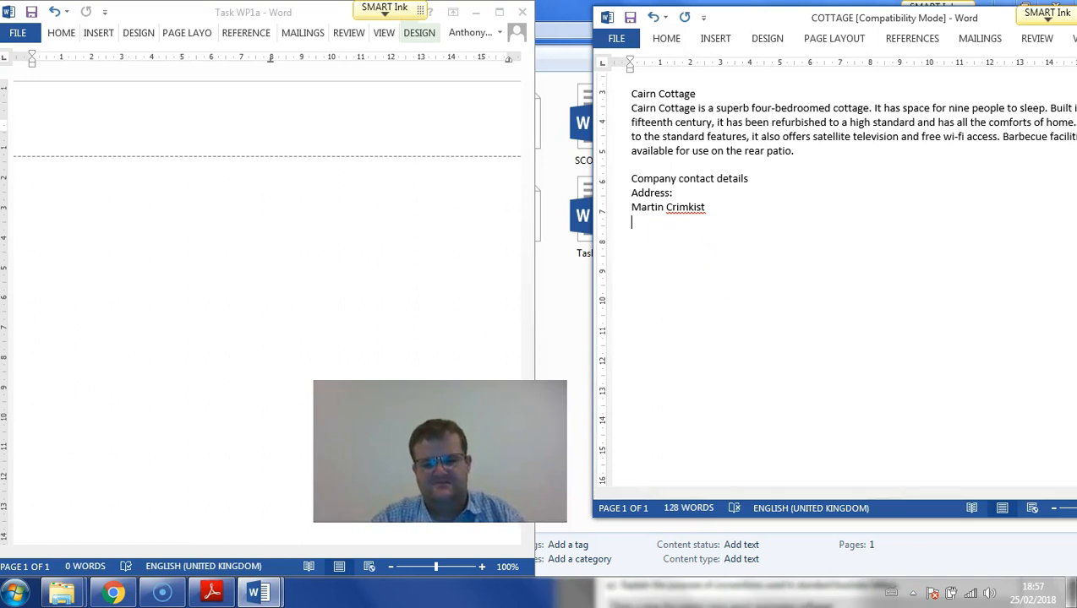
{"action": "key", "text": "ctrl+z"}
{"action": "key", "text": "ctrl+z"}
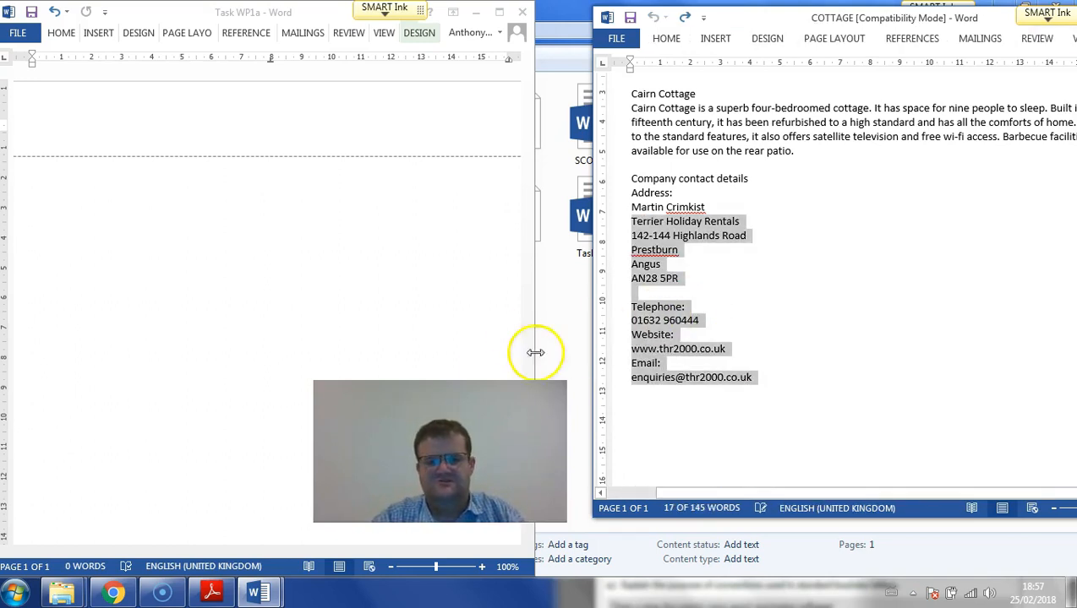
- Copy the COTTAGE contact details from the Terrier Holiday Rentals line through the email address into the header of Task WP1a, with its window maximized
{"action": "left_click", "coordinate": [716, 377]}
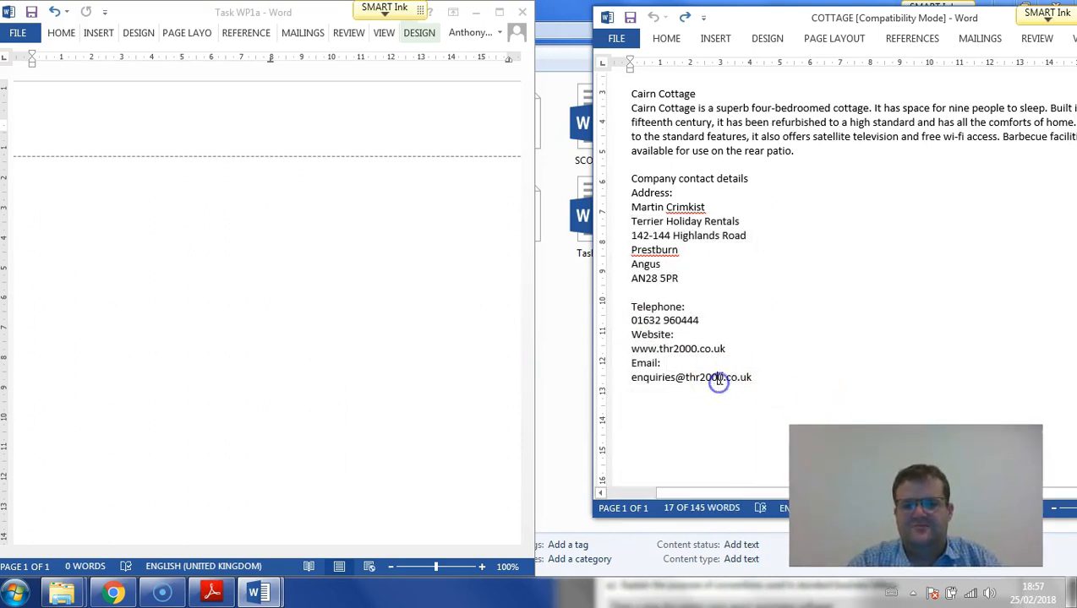
{"action": "left_click_drag", "start_coordinate": [760, 377], "coordinate": [635, 221]}
{"action": "key", "text": "ctrl+c"}
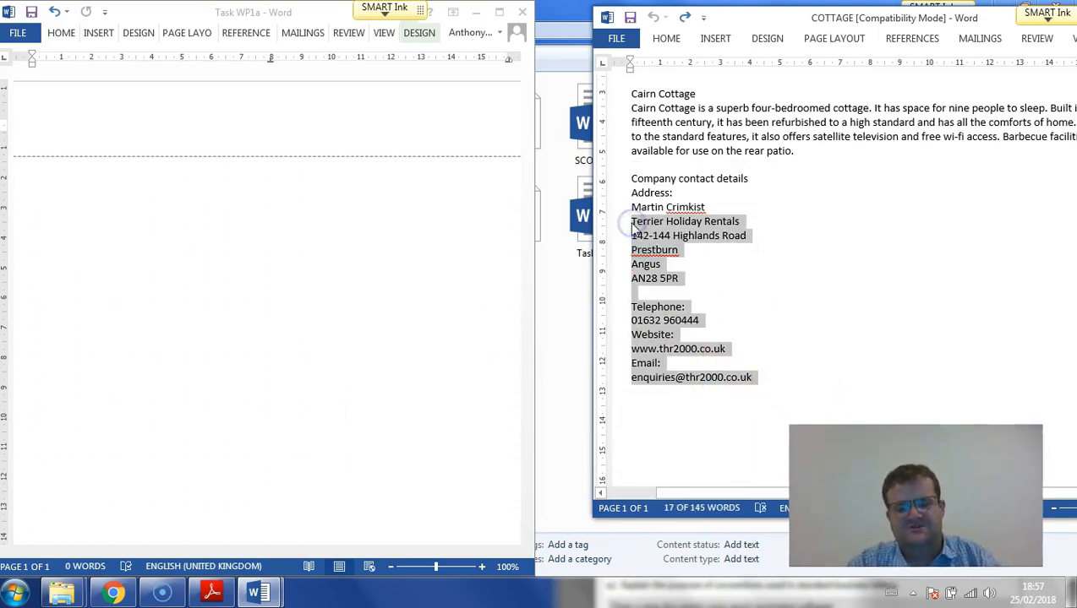
{"action": "left_click", "coordinate": [291, 94]}
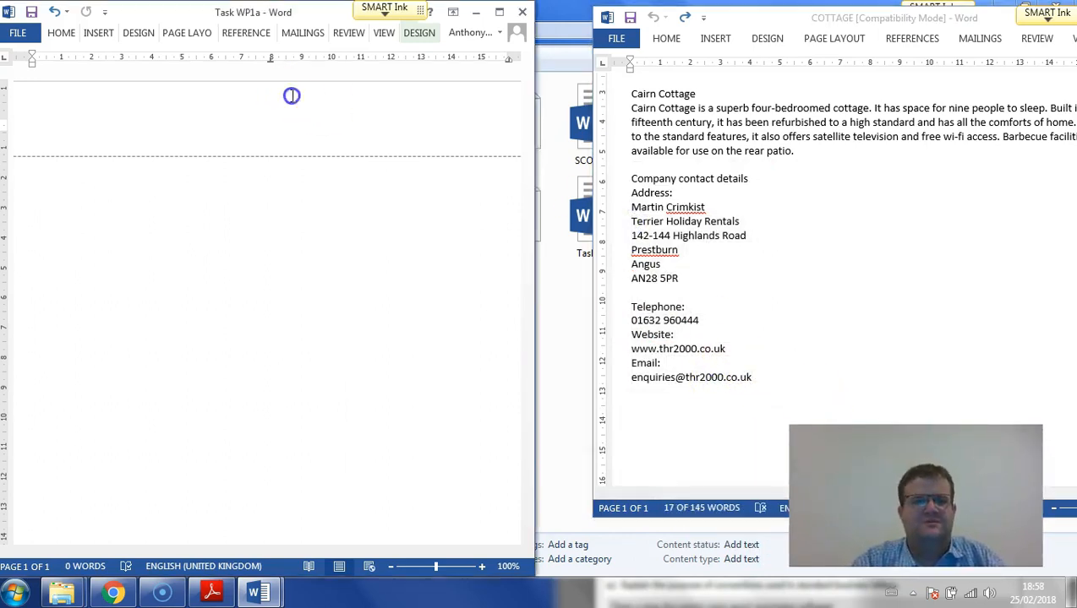
{"action": "double_click", "coordinate": [279, 19]}
{"action": "left_click", "coordinate": [257, 128]}
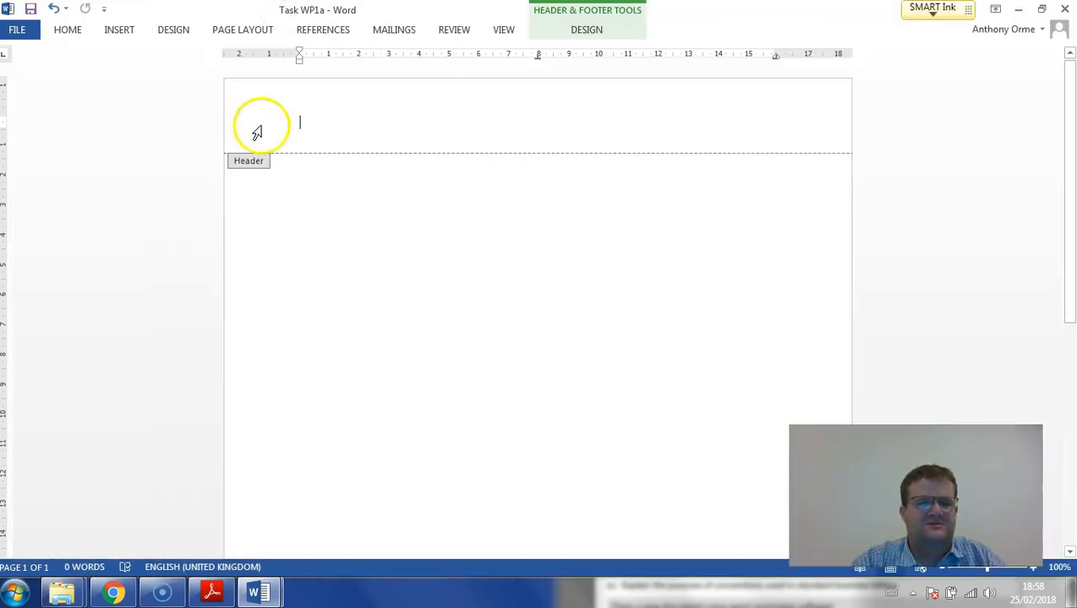
{"action": "key", "text": "ctrl+v"}
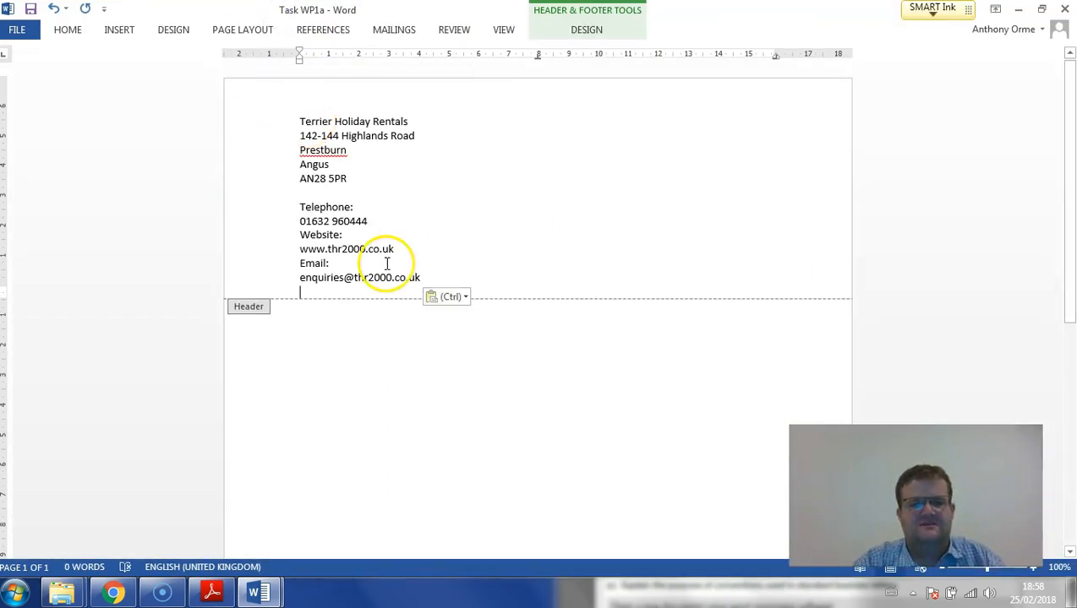
- Centre all the company contact details in the header
{"action": "left_click", "coordinate": [68, 30]}
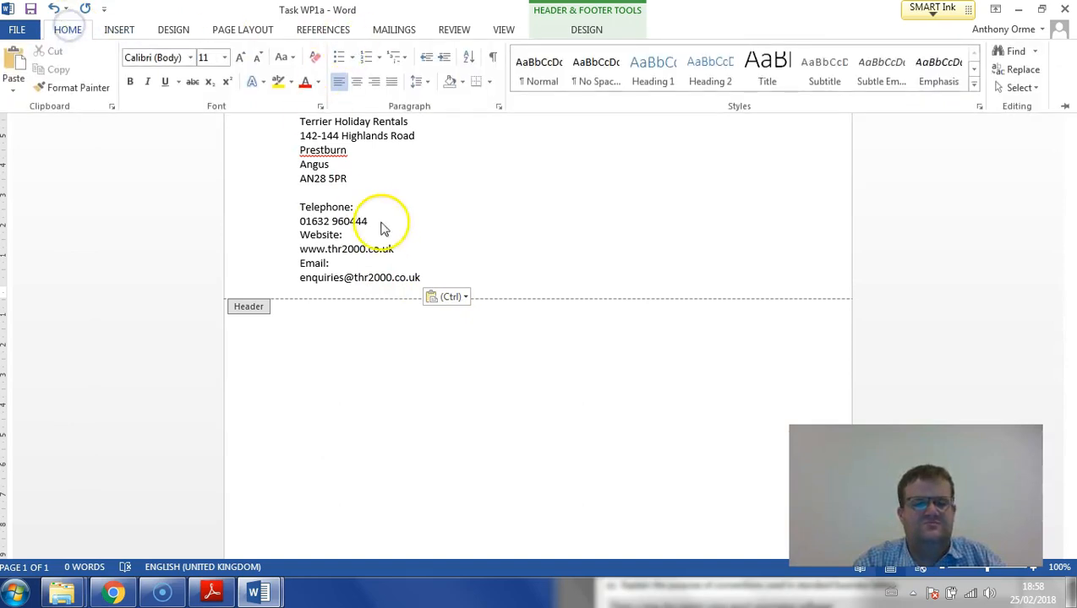
{"action": "left_click", "coordinate": [435, 270]}
{"action": "left_click_drag", "start_coordinate": [435, 268], "coordinate": [288, 108]}
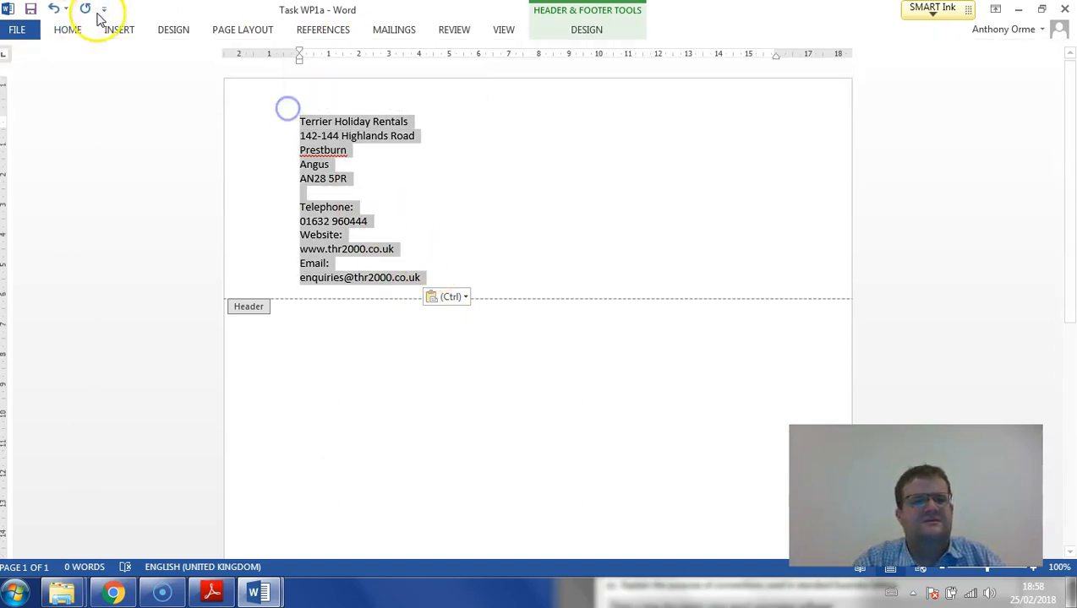
{"action": "left_click", "coordinate": [68, 30]}
{"action": "left_click", "coordinate": [356, 81]}
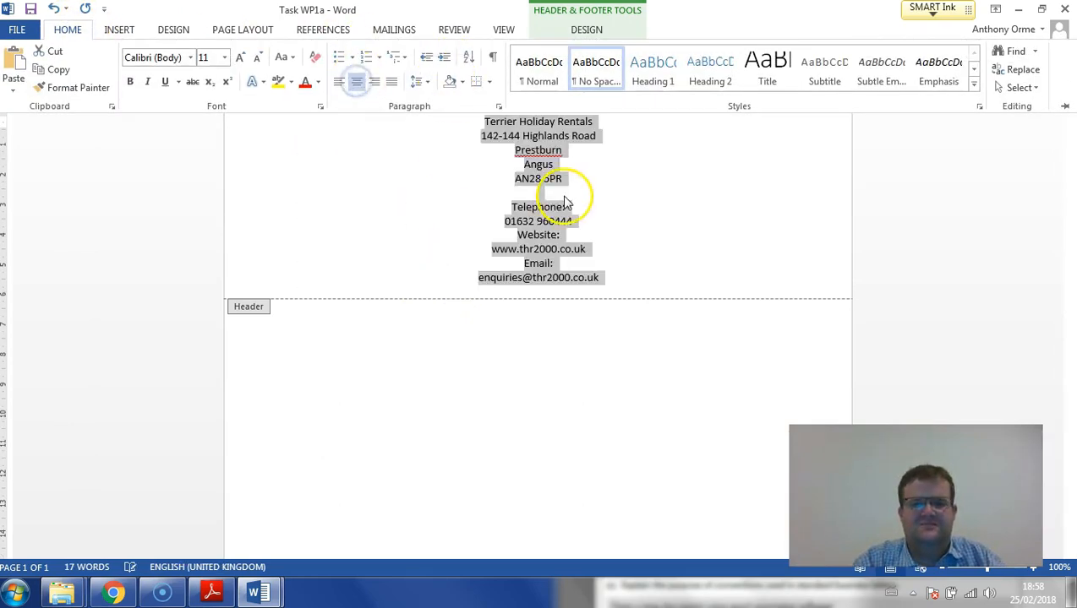
- Condense the header's postal address into two lines, joining the road with the town and the county with the postcode, separated by commas
{"action": "left_click", "coordinate": [567, 196]}
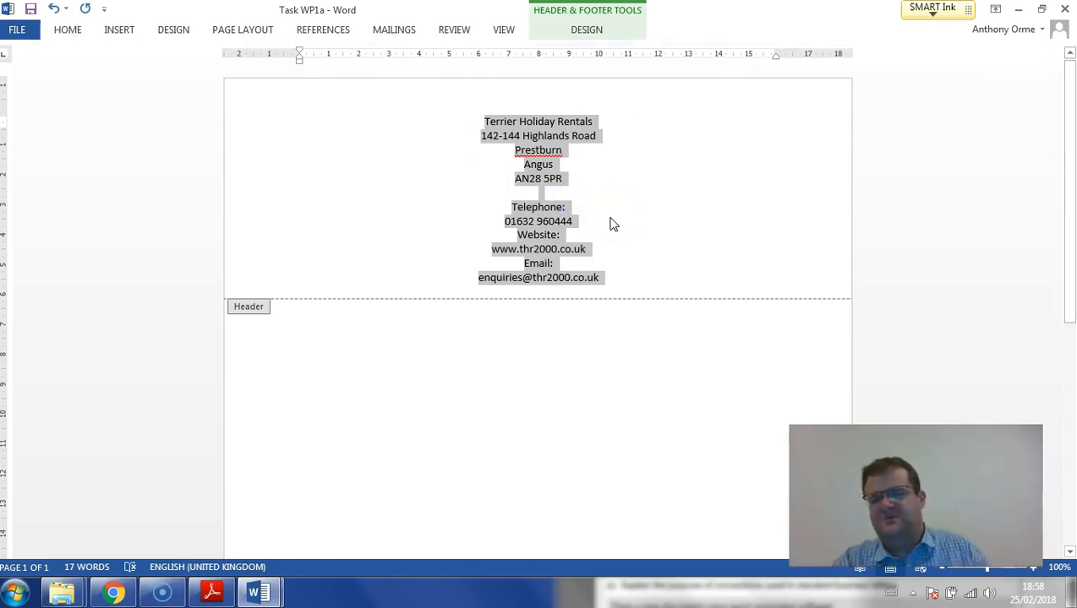
{"action": "left_click", "coordinate": [604, 145]}
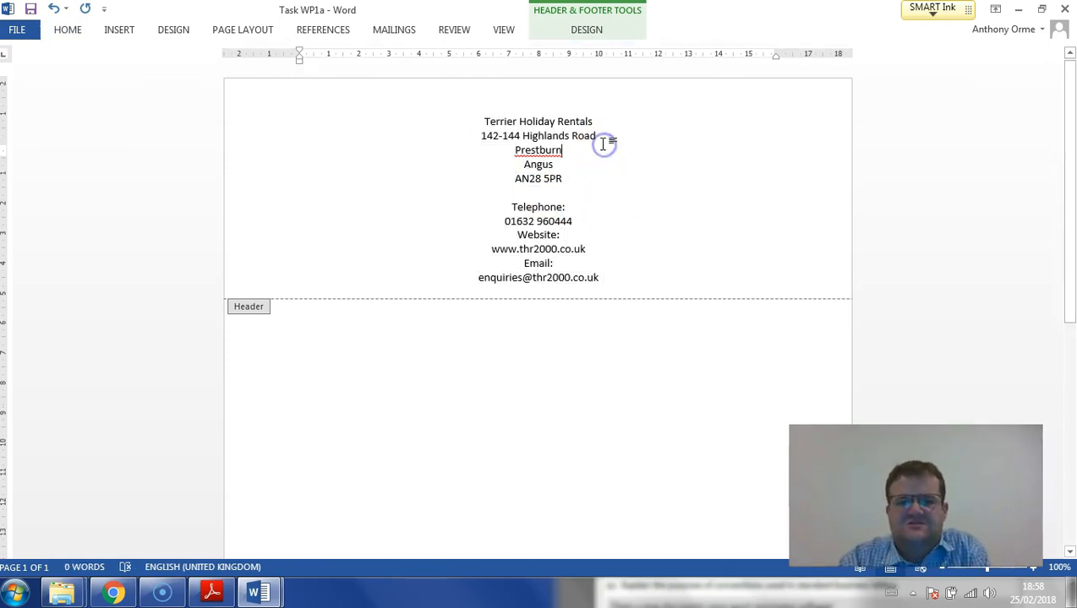
{"action": "type", "text": ","}
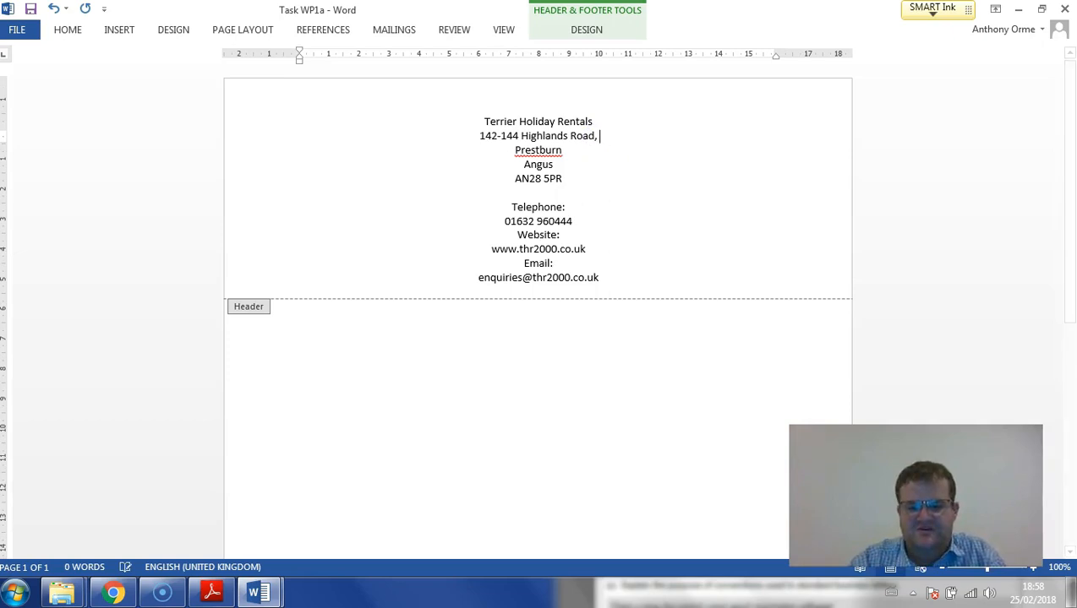
{"action": "key", "text": "Delete"}
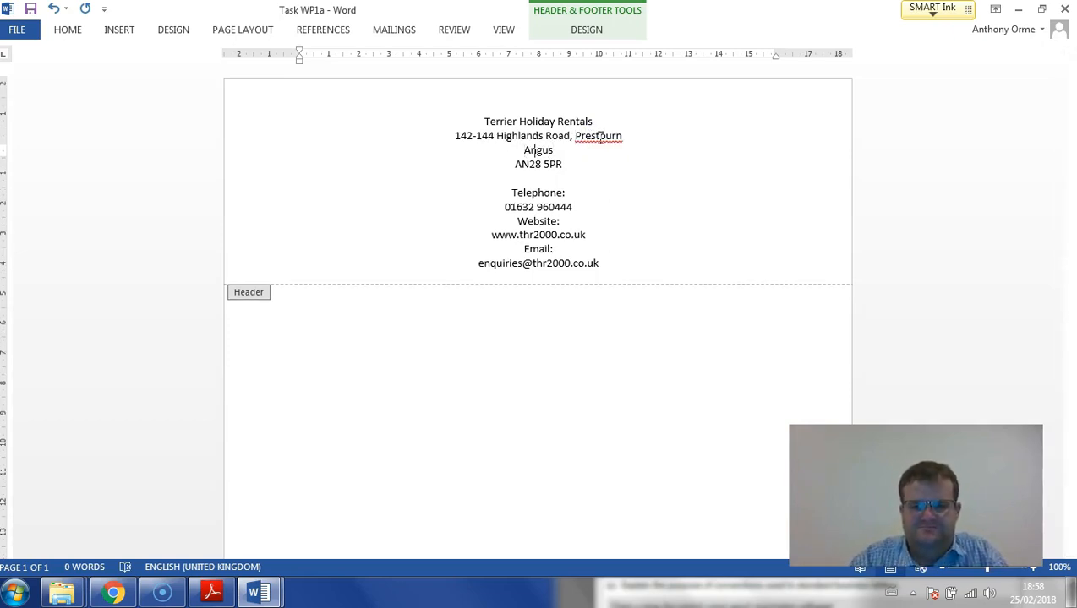
{"action": "key", "text": "Delete"}
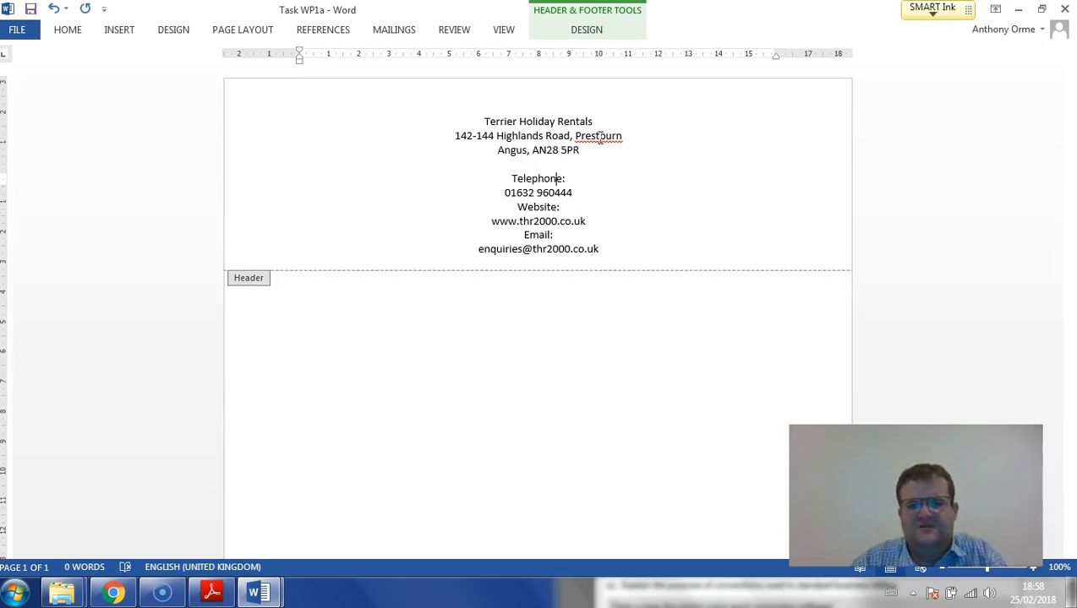
- Put the telephone, website and email details in the header on the same lines as their labels
{"action": "key", "text": "Delete"}
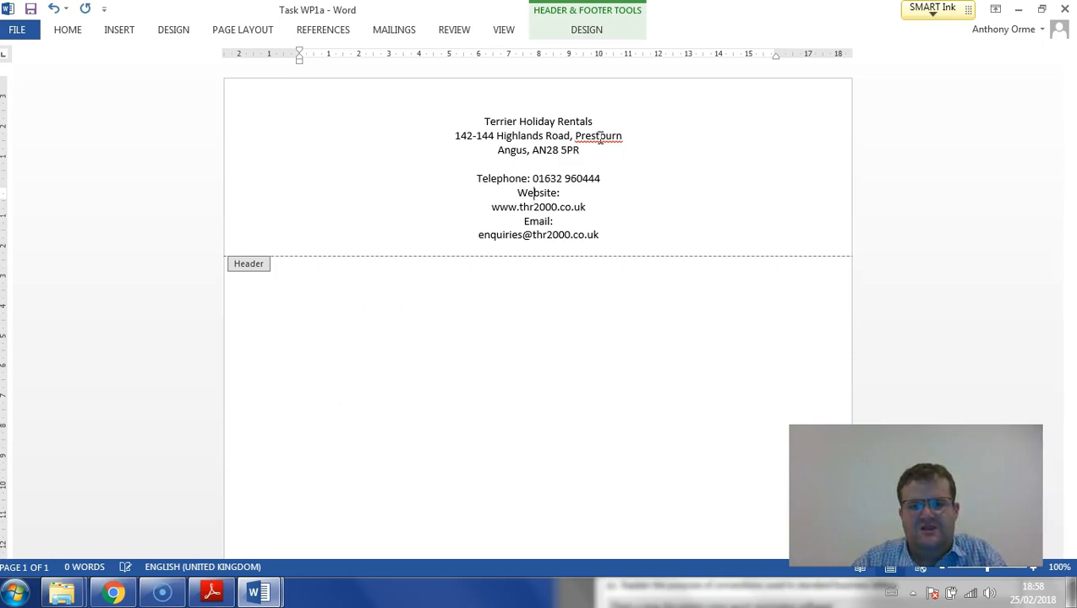
{"action": "key", "text": "Delete"}
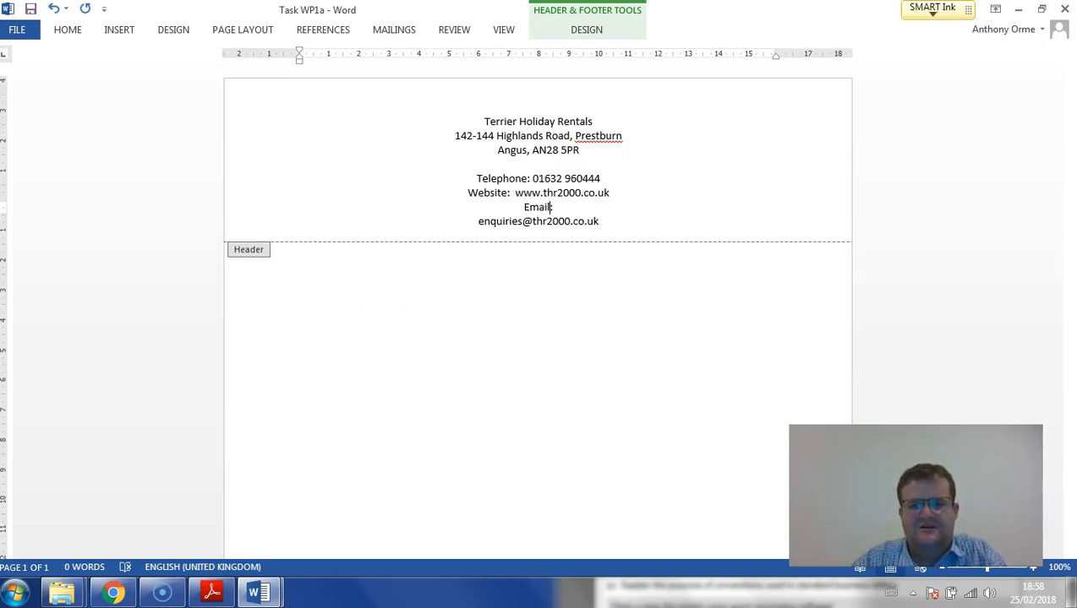
{"action": "key", "text": "Delete"}
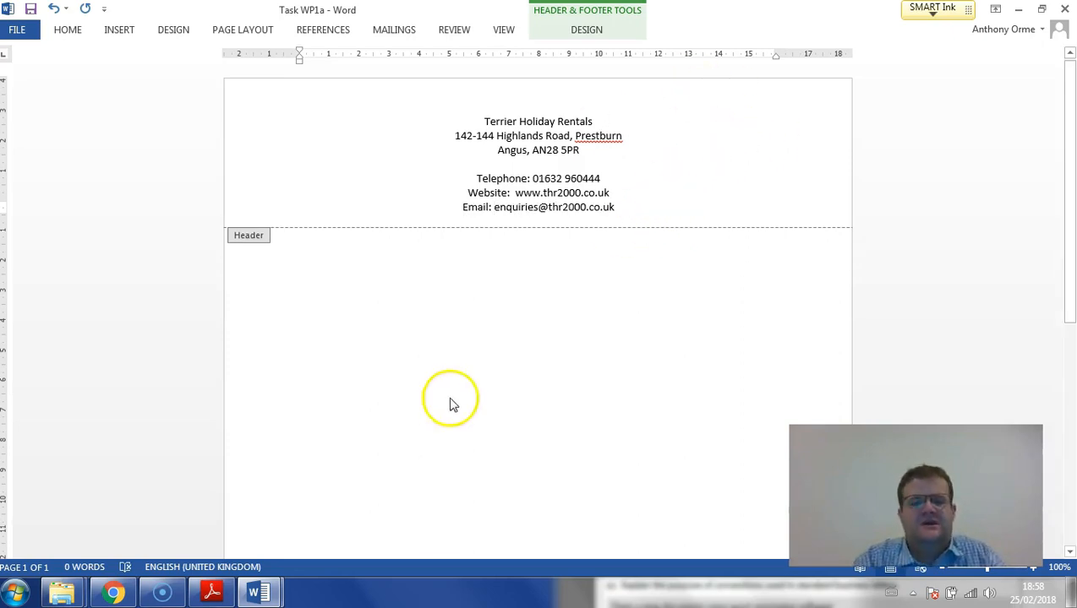
- Check the logo requirement in the exam paper and insert the THR image from the IMAGES folder into the Task WP1a header
{"action": "left_click", "coordinate": [218, 595]}
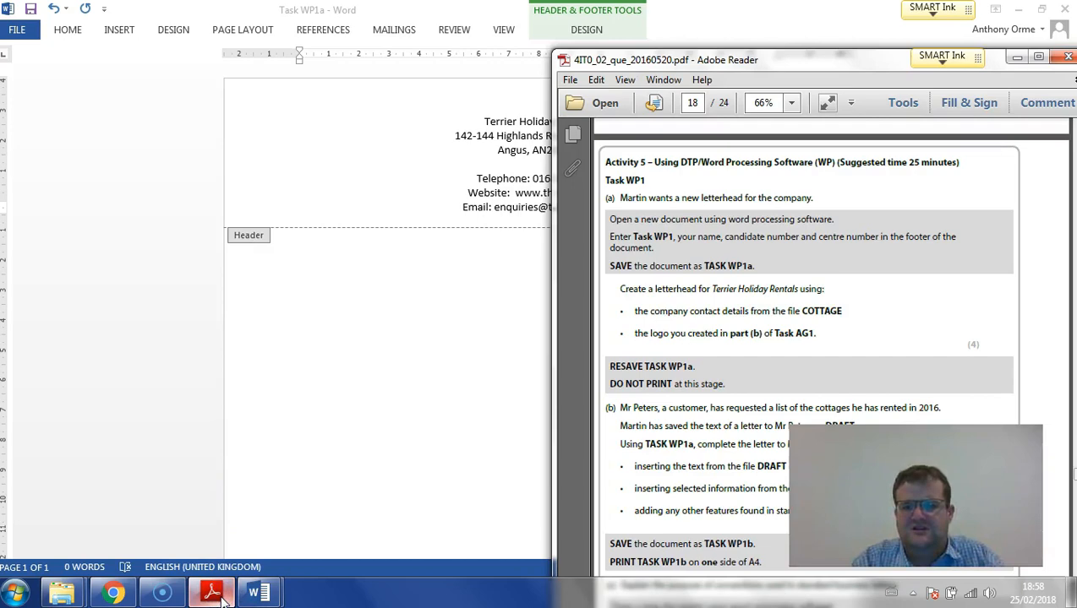
{"action": "left_click", "coordinate": [223, 597]}
{"action": "left_click", "coordinate": [63, 593]}
{"action": "left_click", "coordinate": [251, 531]}
{"action": "double_click", "coordinate": [161, 113]}
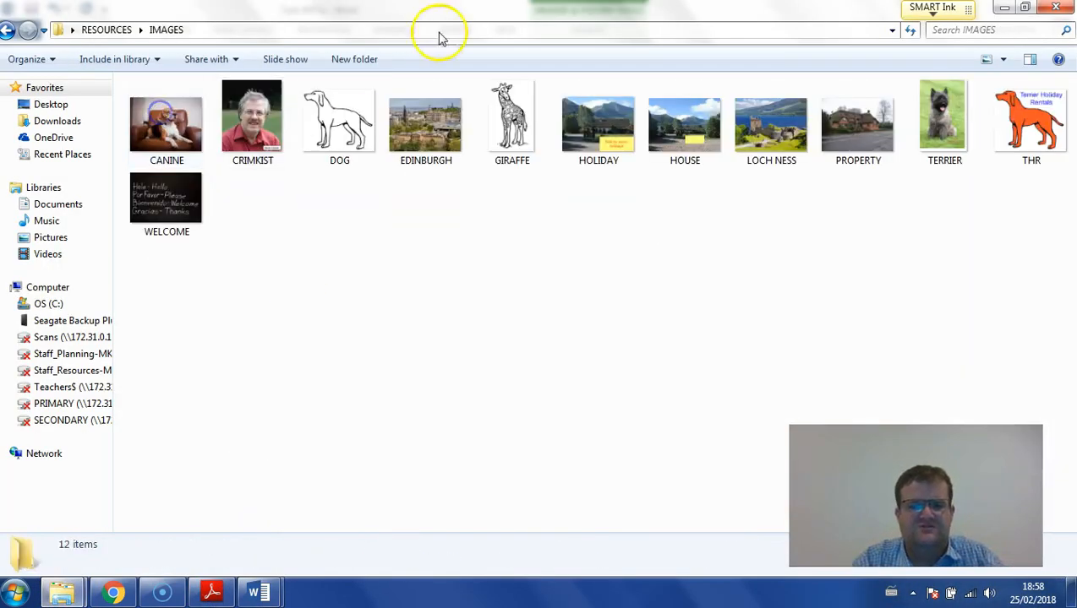
{"action": "left_click_drag", "start_coordinate": [447, 6], "coordinate": [15, 177]}
{"action": "left_click", "coordinate": [75, 387]}
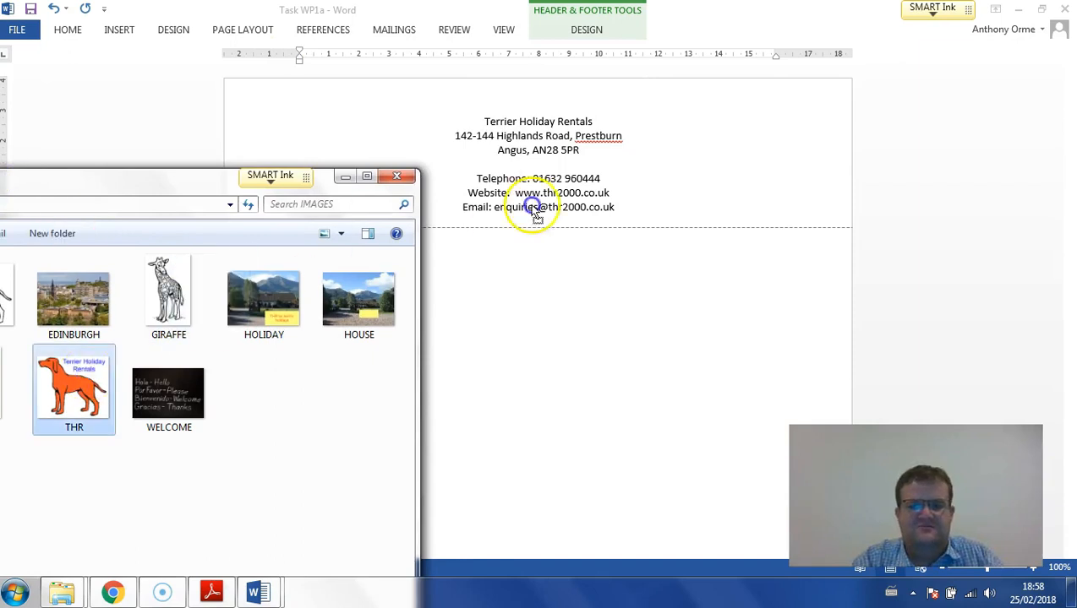
{"action": "left_click_drag", "start_coordinate": [74, 387], "coordinate": [698, 165]}
- Shrink the THR logo to 2.12 cm high by 2.44 cm wide and set its text wrapping to Behind Text
{"action": "left_click", "coordinate": [456, 303]}
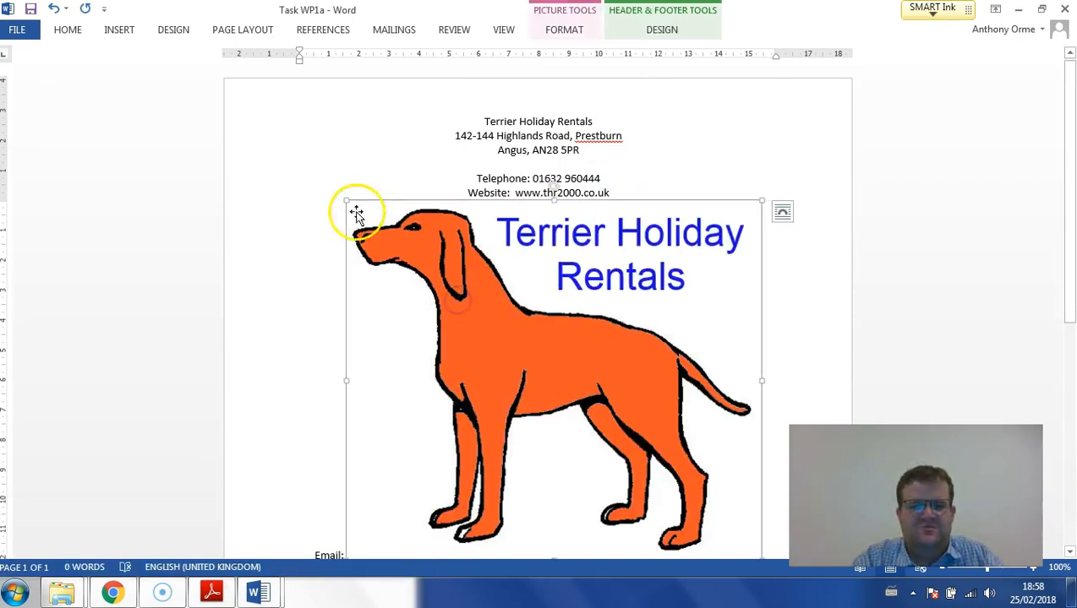
{"action": "left_click_drag", "start_coordinate": [344, 199], "coordinate": [750, 490]}
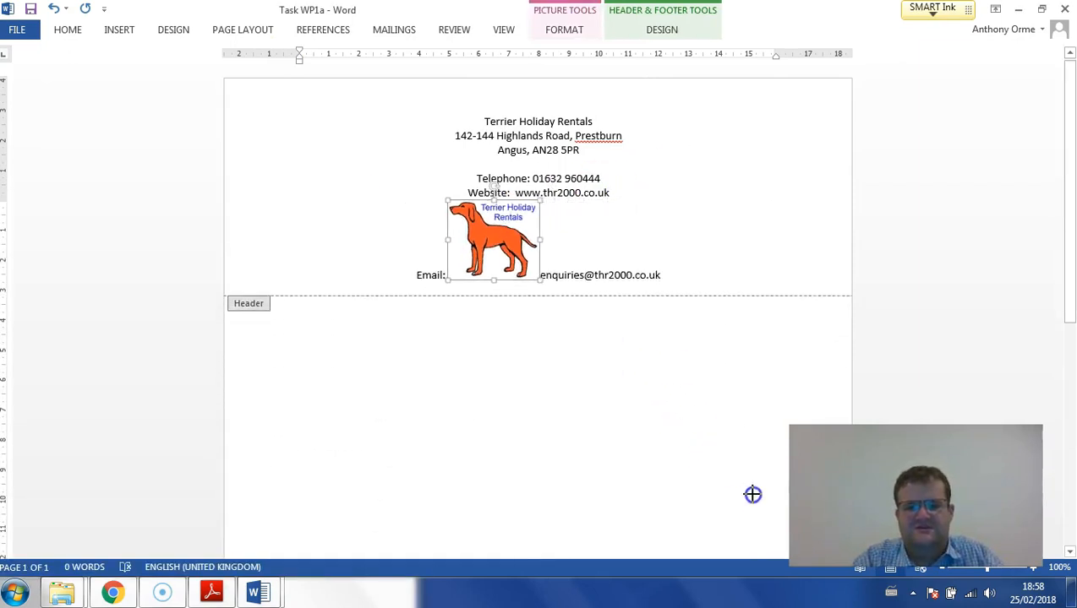
{"action": "left_click", "coordinate": [630, 30]}
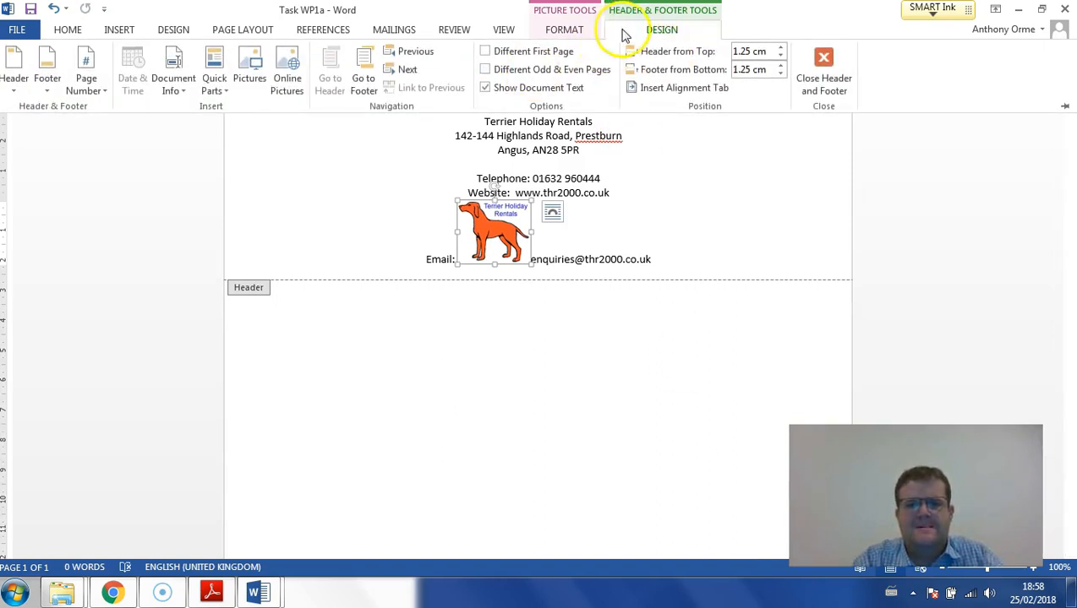
{"action": "left_click", "coordinate": [563, 30]}
{"action": "left_click", "coordinate": [733, 84]}
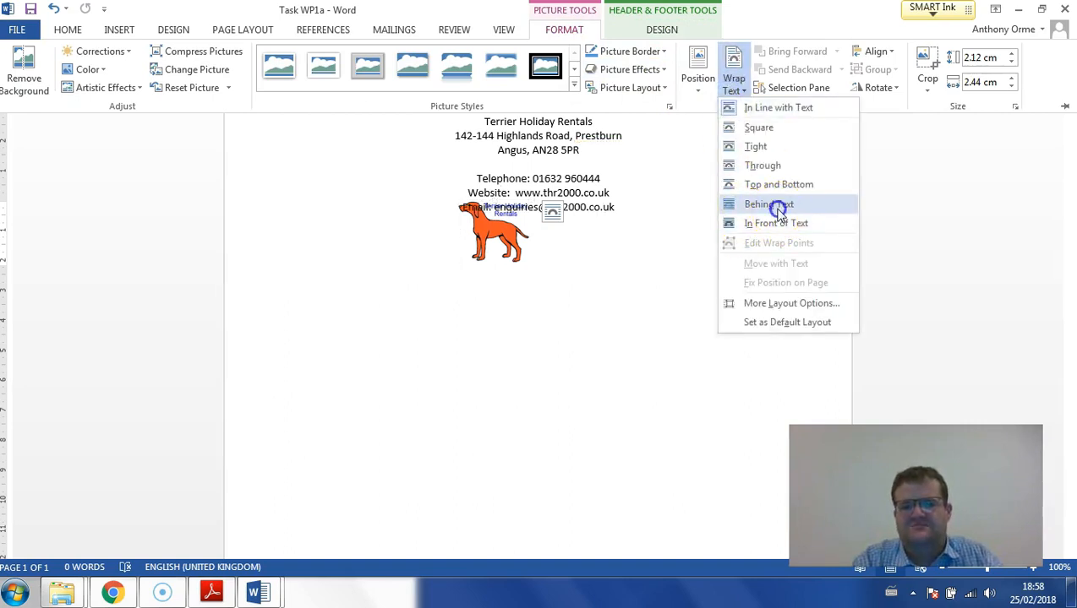
{"action": "left_click", "coordinate": [779, 216]}
- Place the logo to the right of the contact details, enlarge it slightly and return to the document body
{"action": "left_click_drag", "start_coordinate": [504, 227], "coordinate": [727, 154]}
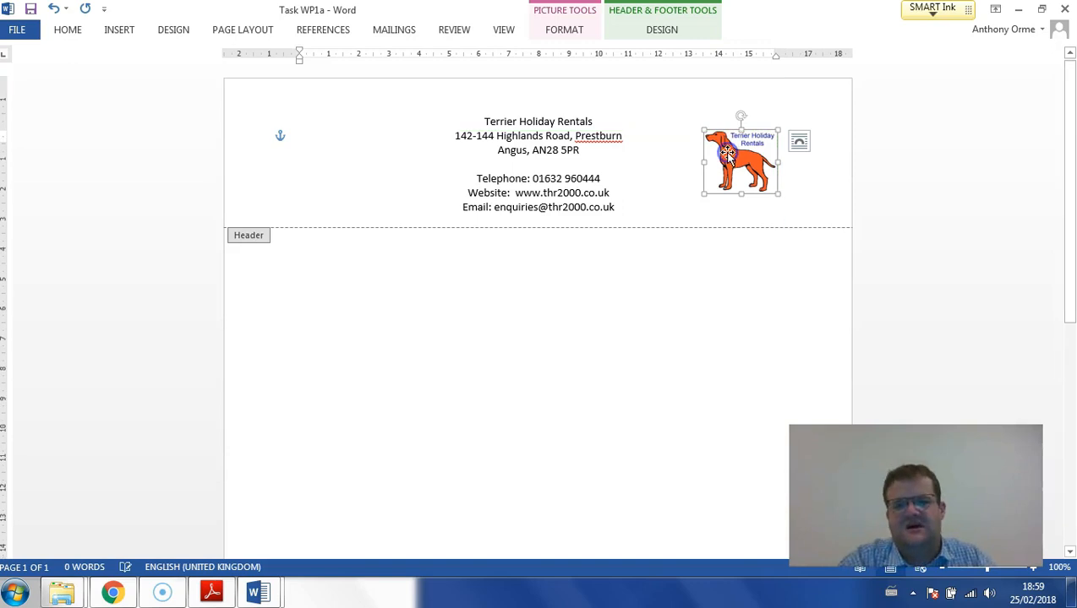
{"action": "left_click_drag", "start_coordinate": [702, 194], "coordinate": [680, 208]}
{"action": "double_click", "coordinate": [616, 264]}
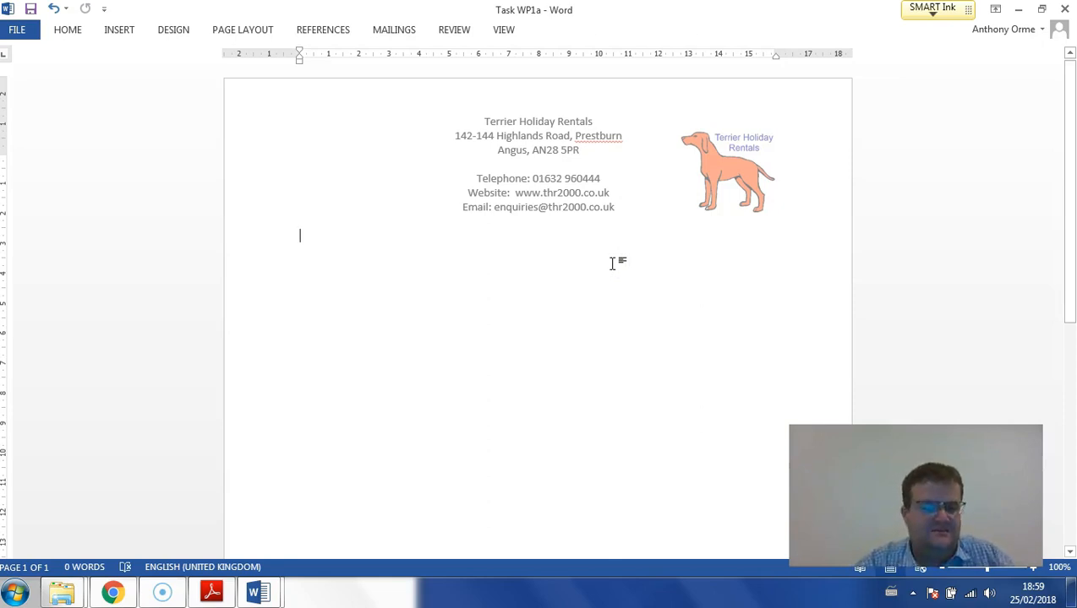
- Check the saving instruction for part (a) in the exam paper and resave Task WP1a
{"action": "mouse_move", "coordinate": [251, 598]}
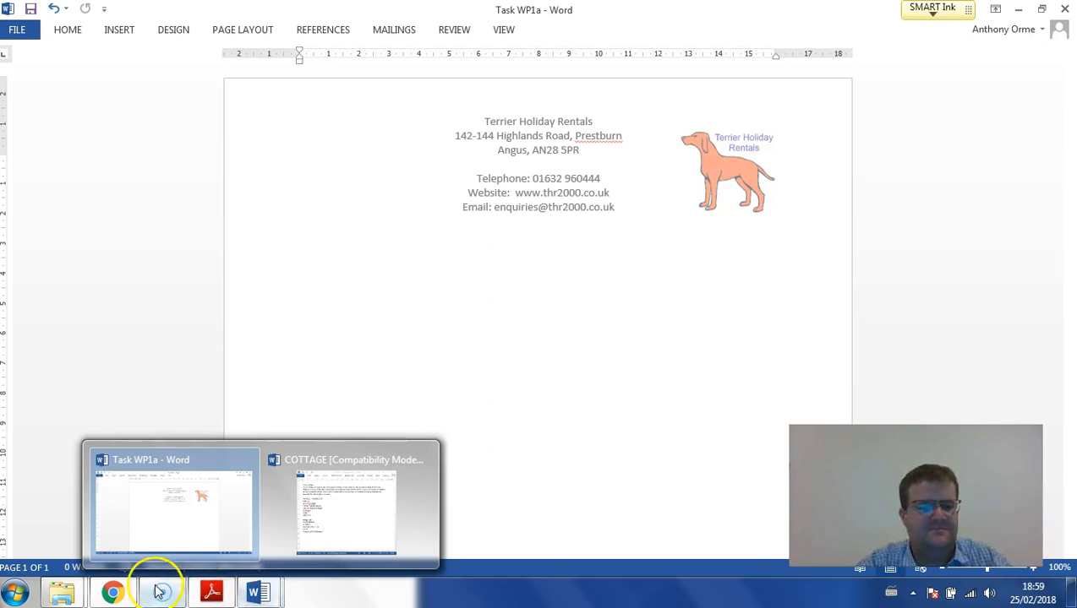
{"action": "left_click", "coordinate": [211, 591]}
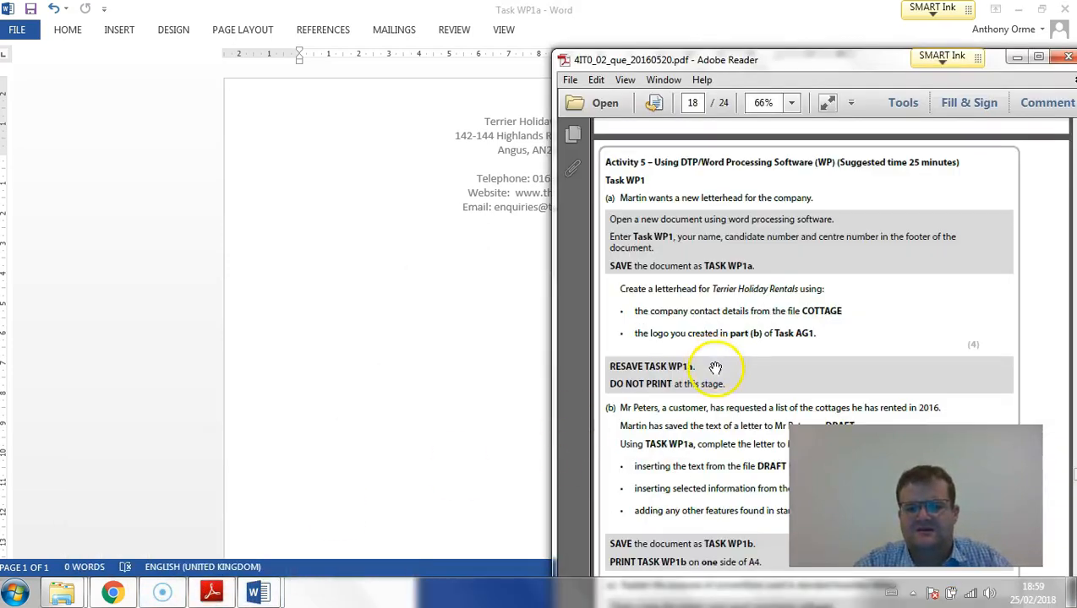
{"action": "scroll", "coordinate": [712, 361], "scroll_direction": "down", "scroll_amount": 5}
{"action": "left_click", "coordinate": [423, 385]}
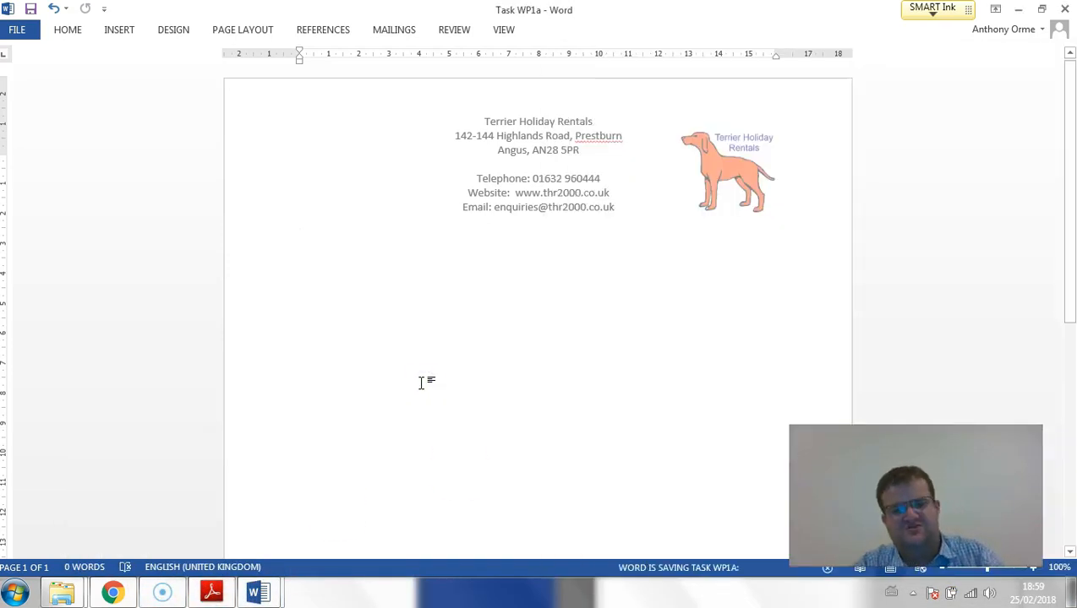
- Read the part (b) letter requirements in the exam paper and open the DRAFT document from the RESOURCES folder for editing
{"action": "left_click", "coordinate": [211, 591]}
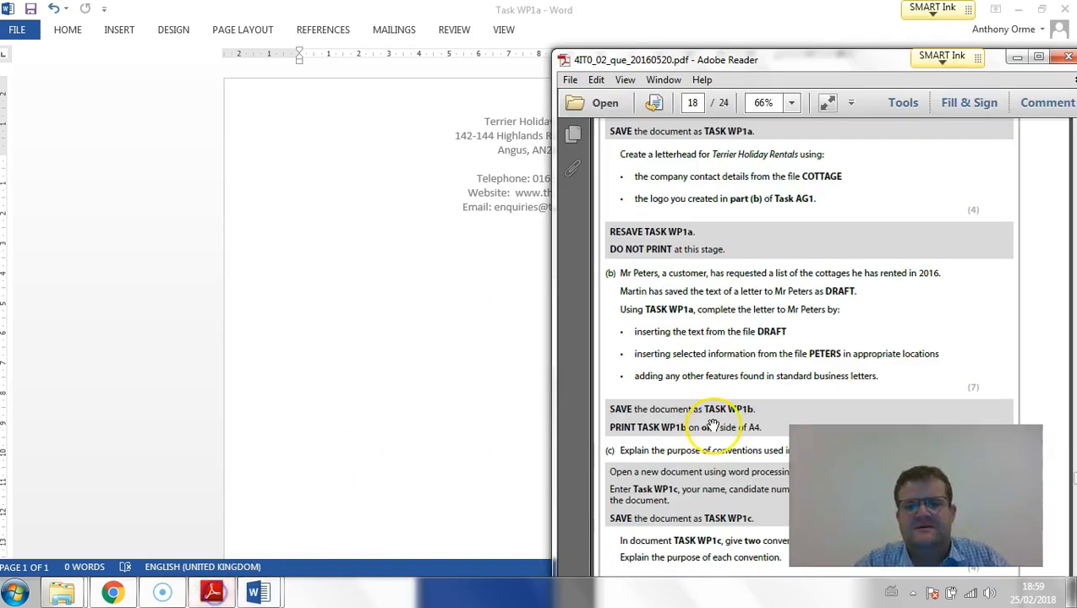
{"action": "scroll", "coordinate": [753, 338], "scroll_direction": "down", "scroll_amount": 2}
{"action": "scroll", "coordinate": [753, 338], "scroll_direction": "down", "scroll_amount": 1}
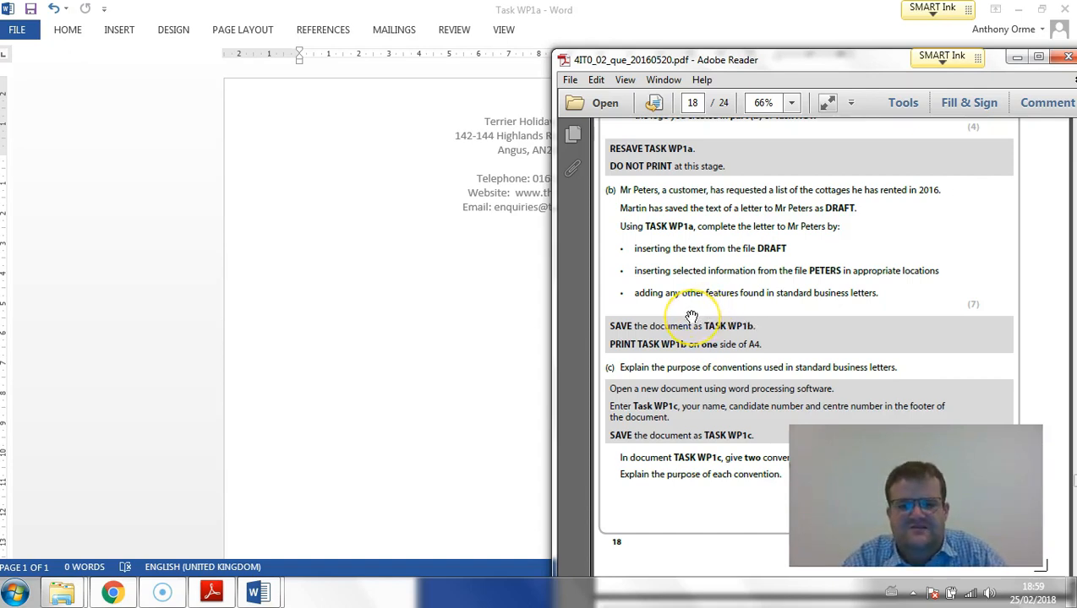
{"action": "left_click", "coordinate": [507, 309]}
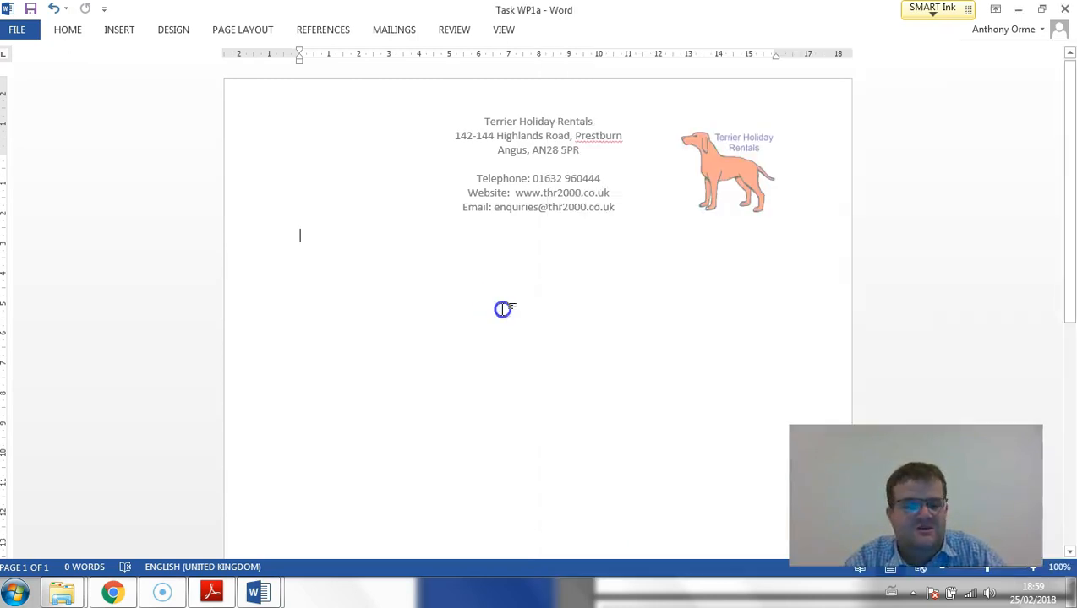
{"action": "left_click", "coordinate": [62, 593]}
{"action": "left_click", "coordinate": [268, 507]}
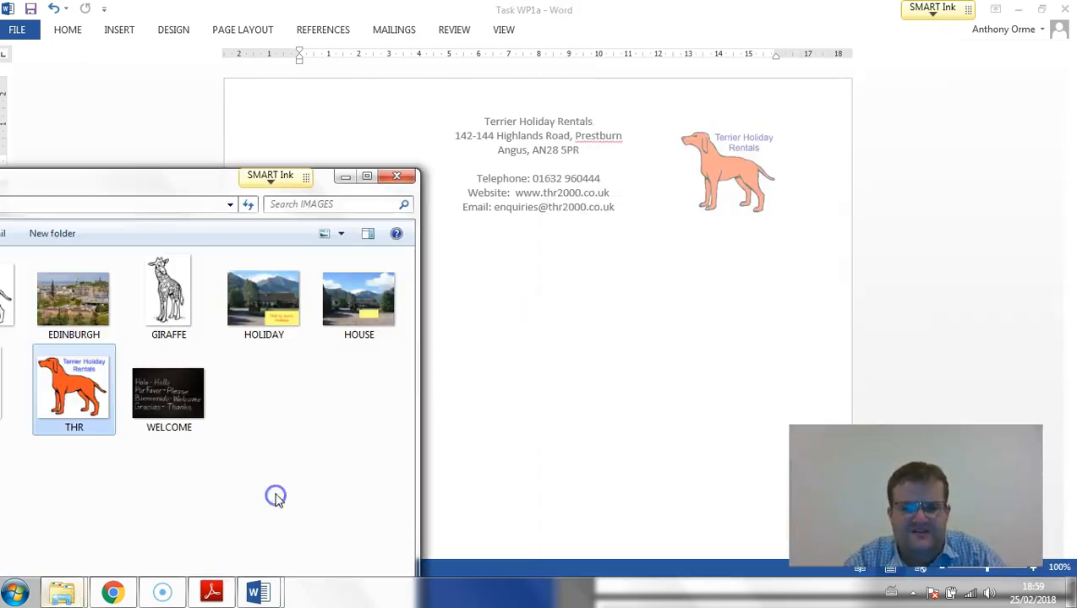
{"action": "left_click_drag", "start_coordinate": [156, 177], "coordinate": [615, 122]}
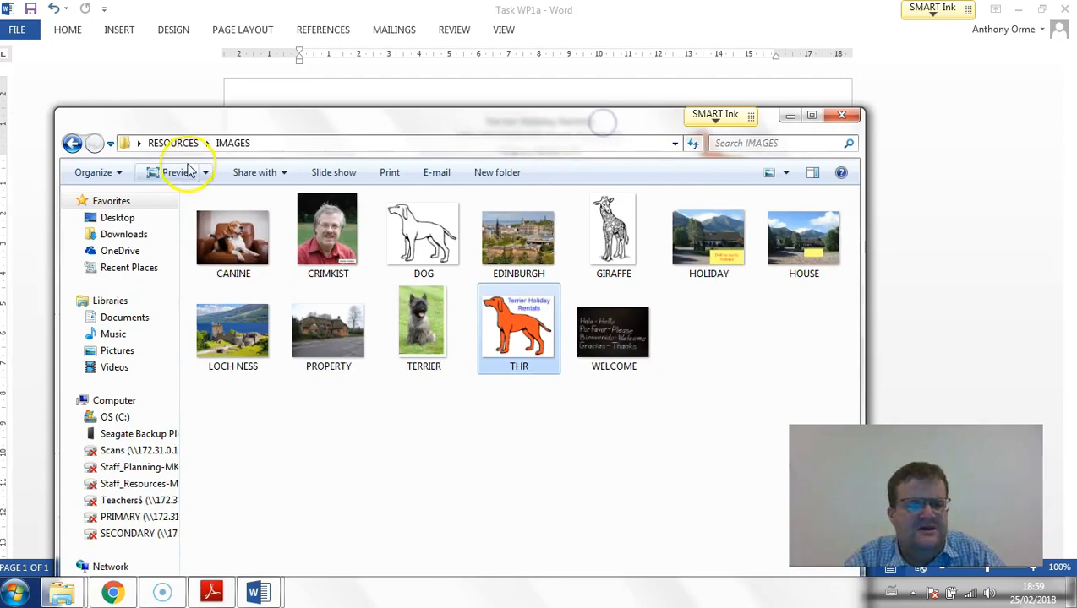
{"action": "left_click", "coordinate": [174, 143]}
{"action": "double_click", "coordinate": [414, 239]}
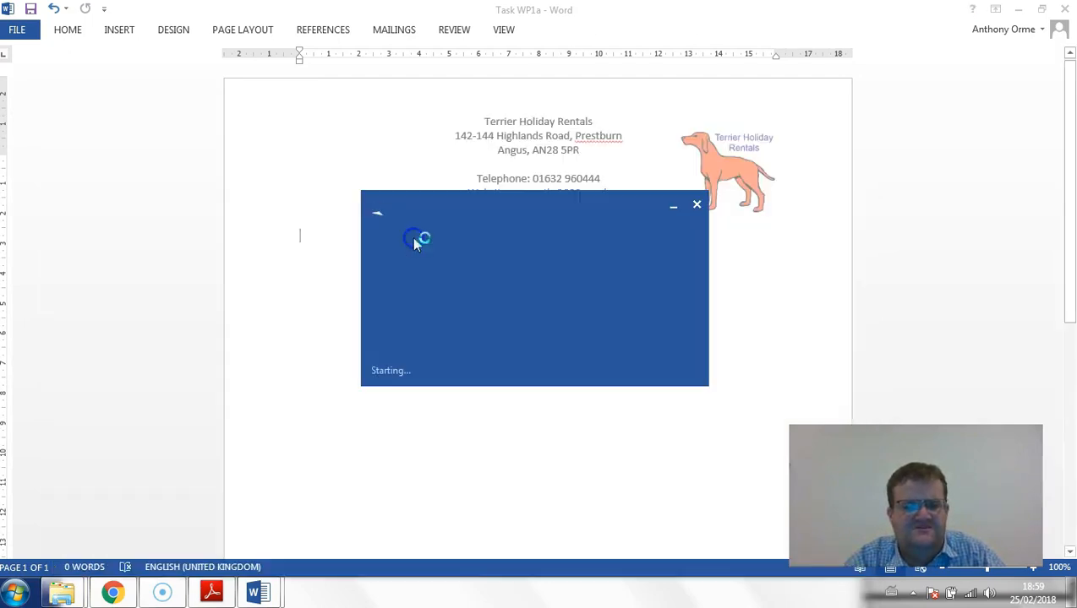
{"action": "left_click", "coordinate": [634, 30]}
- Copy all the text of DRAFT into the body of Task WP1a and close DRAFT
{"action": "triple_click", "coordinate": [223, 145]}
{"action": "key", "text": "ctrl+c"}
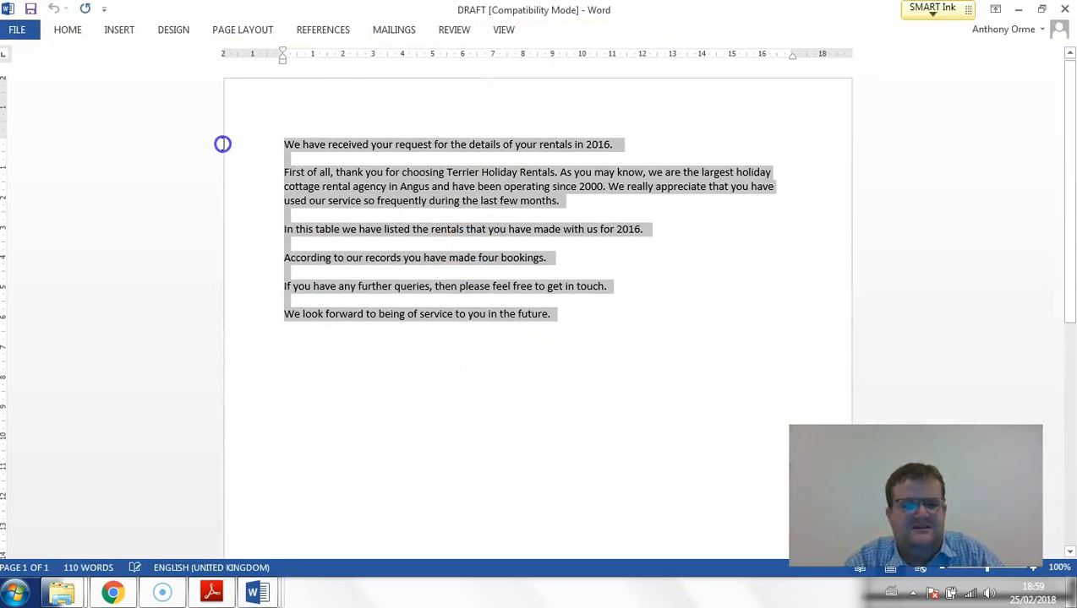
{"action": "left_click", "coordinate": [1064, 10]}
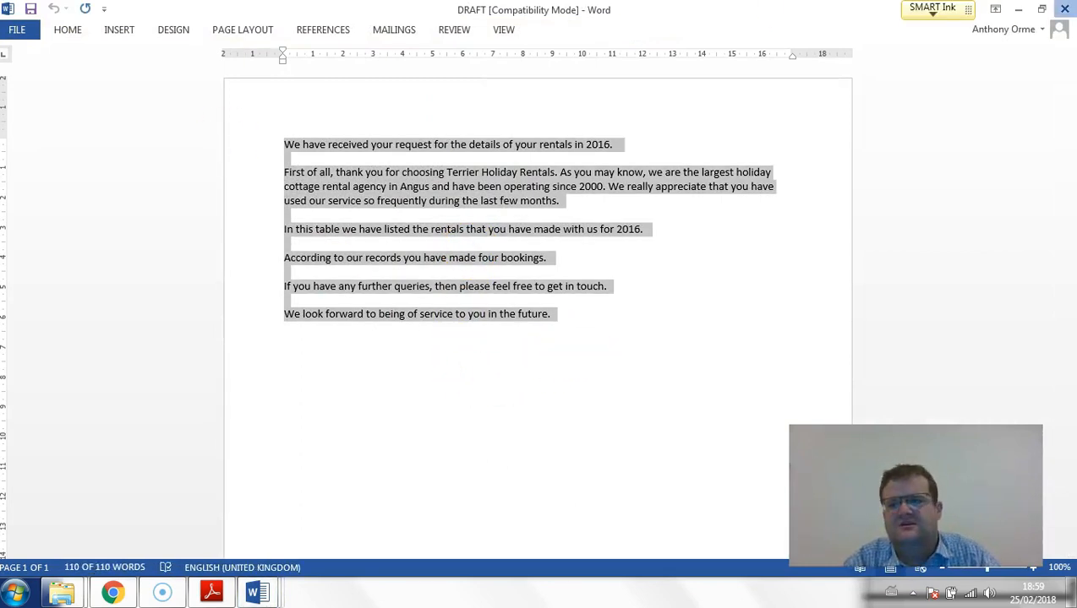
{"action": "key", "text": "ctrl+v"}
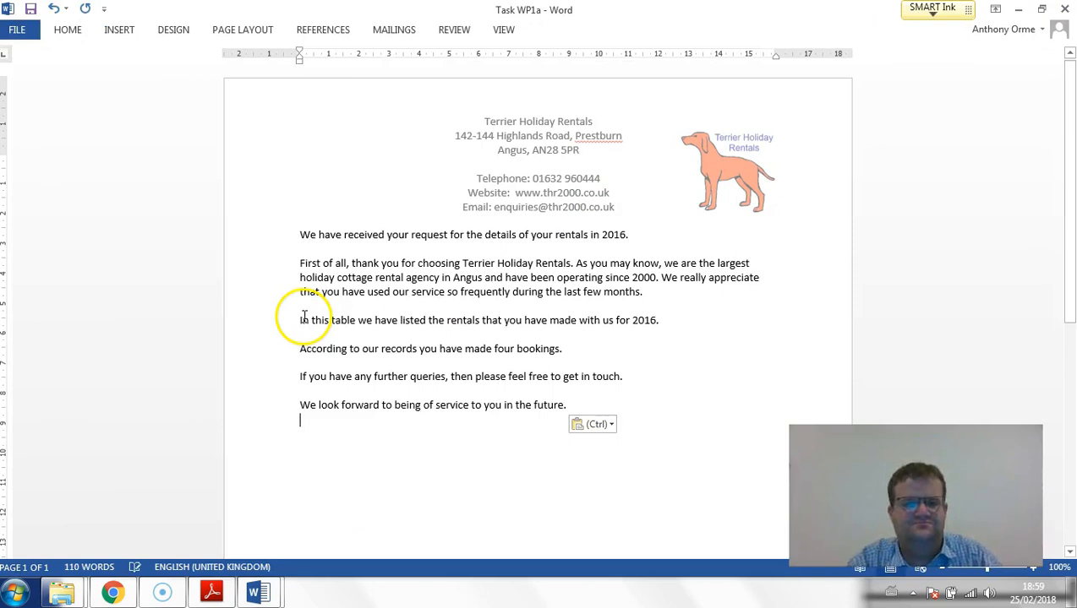
- Open the PETERS document from the RESOURCES folder and enable editing
{"action": "left_click", "coordinate": [299, 235]}
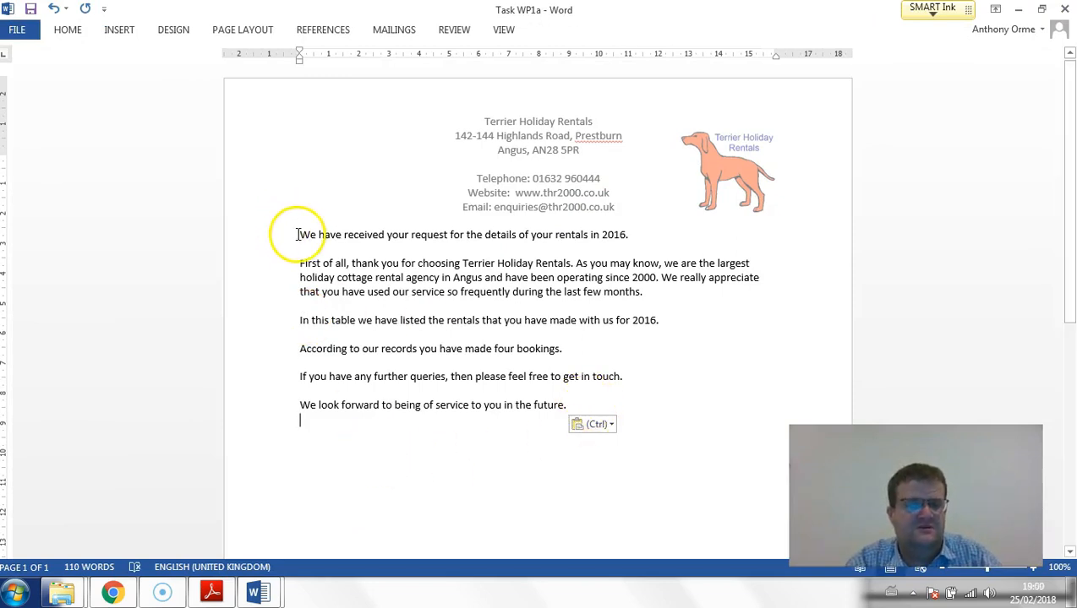
{"action": "mouse_move", "coordinate": [61, 592]}
{"action": "left_click", "coordinate": [228, 509]}
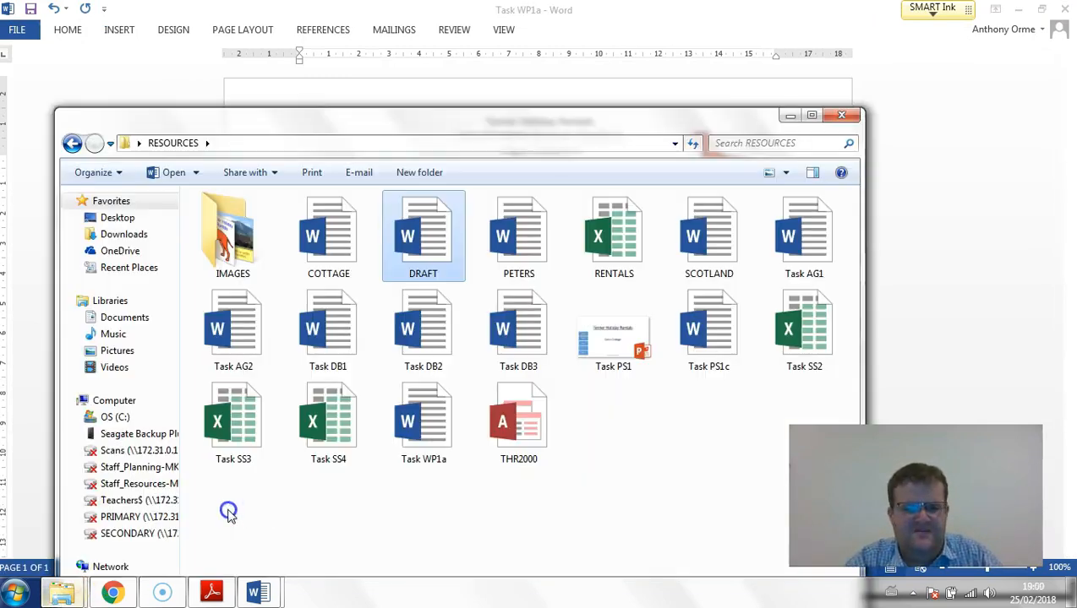
{"action": "double_click", "coordinate": [518, 237]}
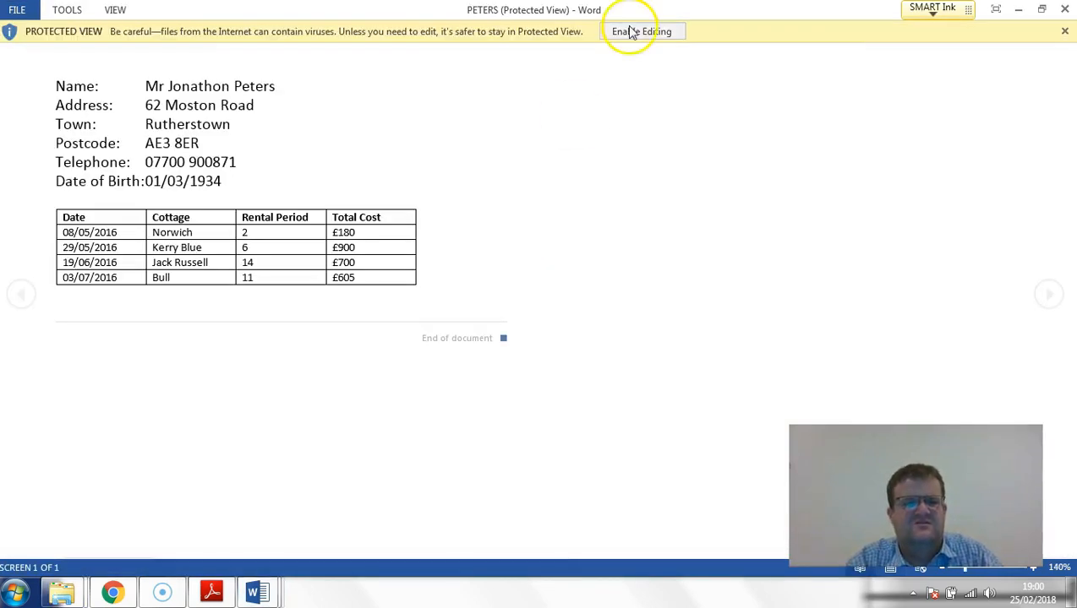
{"action": "left_click", "coordinate": [652, 32]}
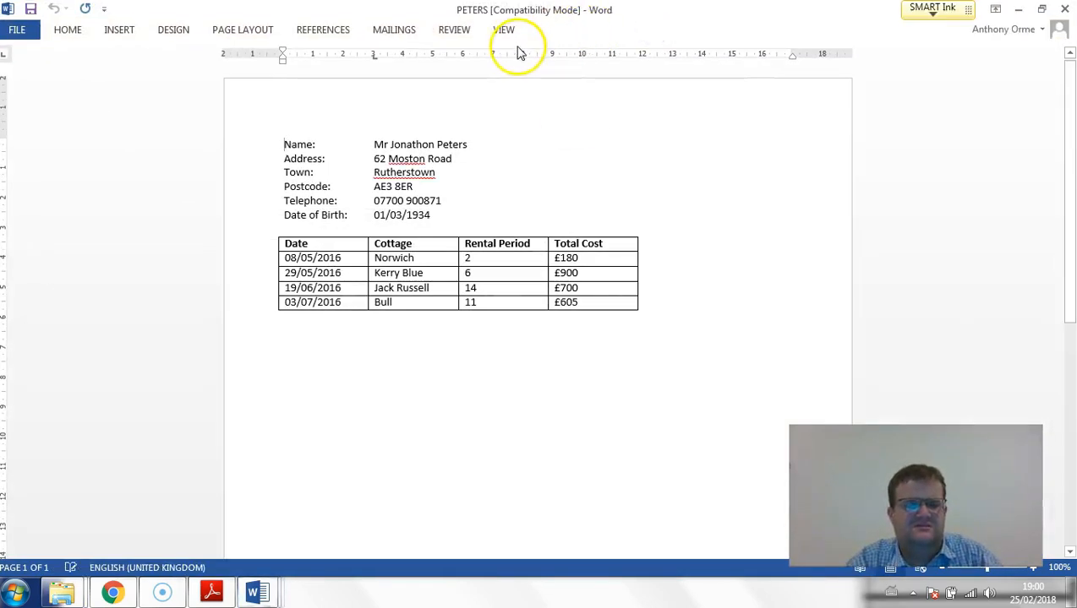
- Arrange the Task WP1a and PETERS windows side by side, with Task WP1a first
{"action": "left_click_drag", "start_coordinate": [385, 12], "coordinate": [892, 121]}
{"action": "left_click_drag", "start_coordinate": [692, 17], "coordinate": [1, 152]}
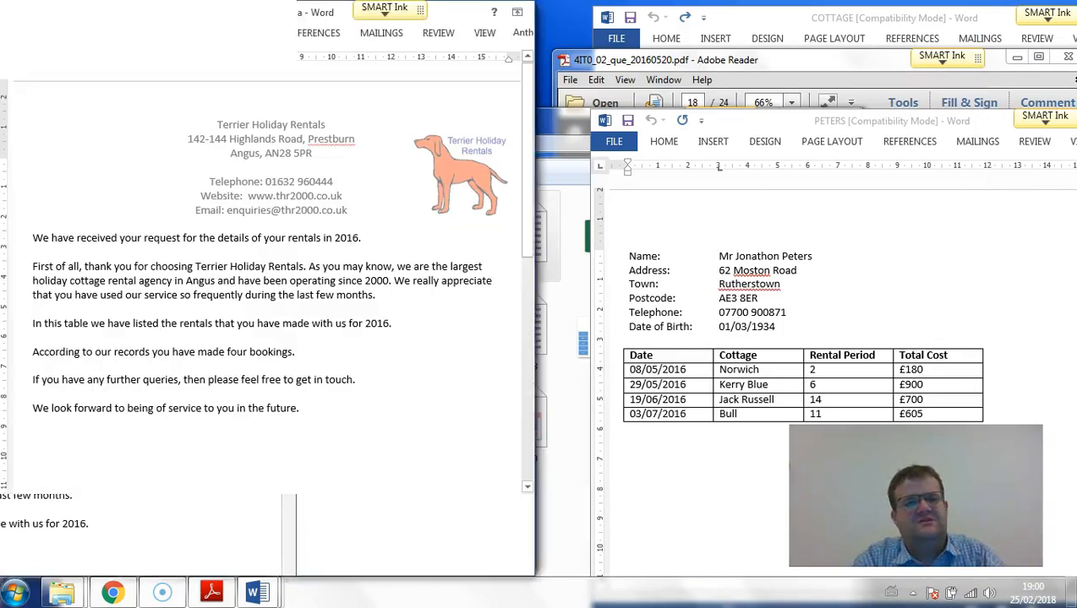
{"action": "left_click_drag", "start_coordinate": [858, 121], "coordinate": [1071, 100]}
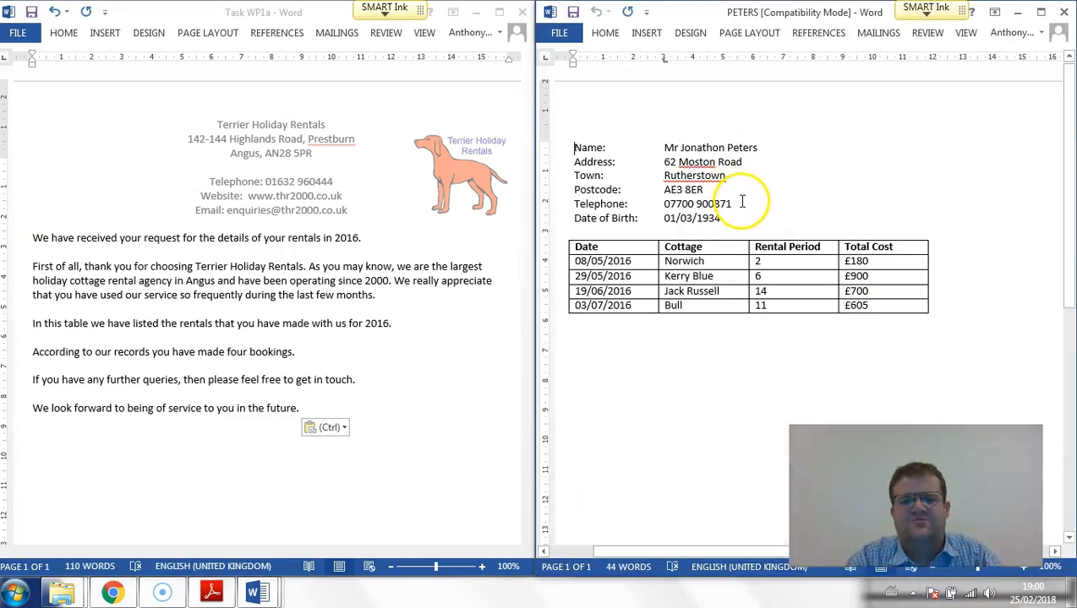
- Copy the customer's name, address, town and postcode lines from PETERS to above the first paragraph of the Task WP1a letter
{"action": "left_click_drag", "start_coordinate": [723, 191], "coordinate": [571, 144]}
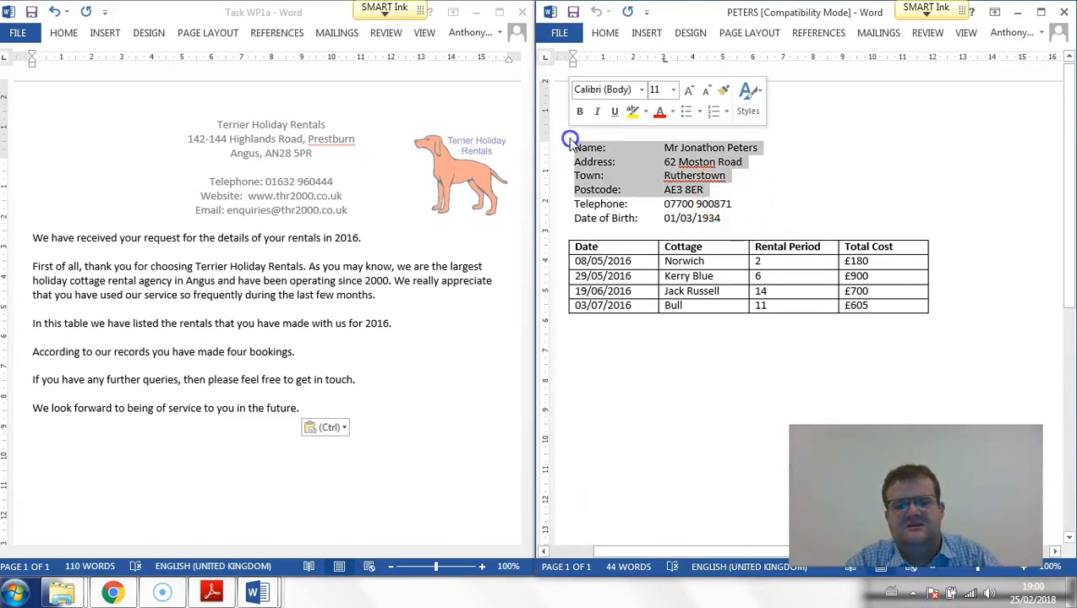
{"action": "key", "text": "ctrl+c"}
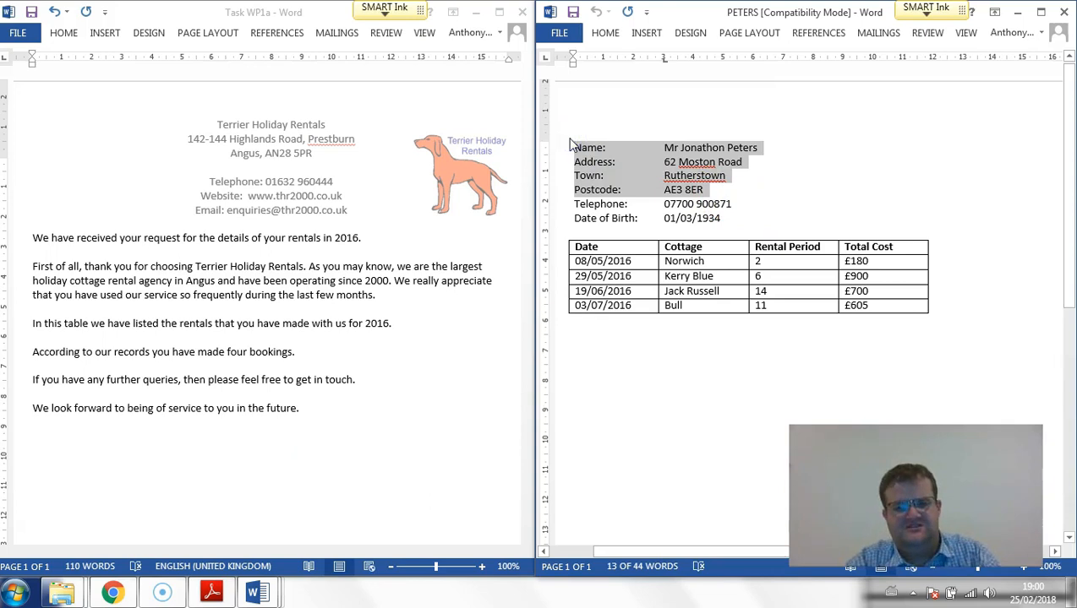
{"action": "left_click", "coordinate": [32, 238]}
{"action": "key", "text": "Return"}
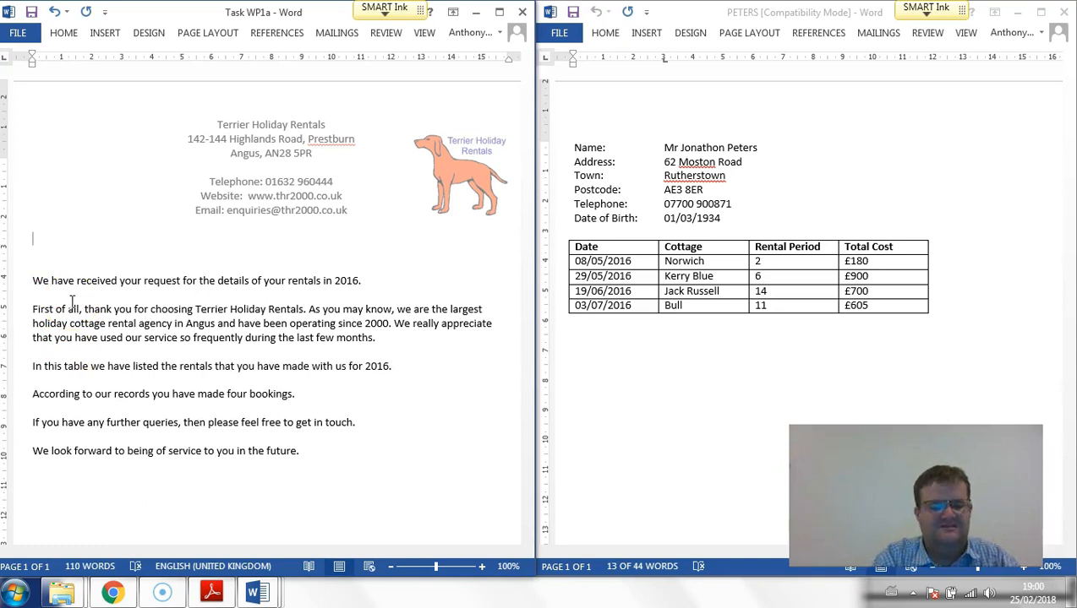
{"action": "key", "text": "ctrl+v"}
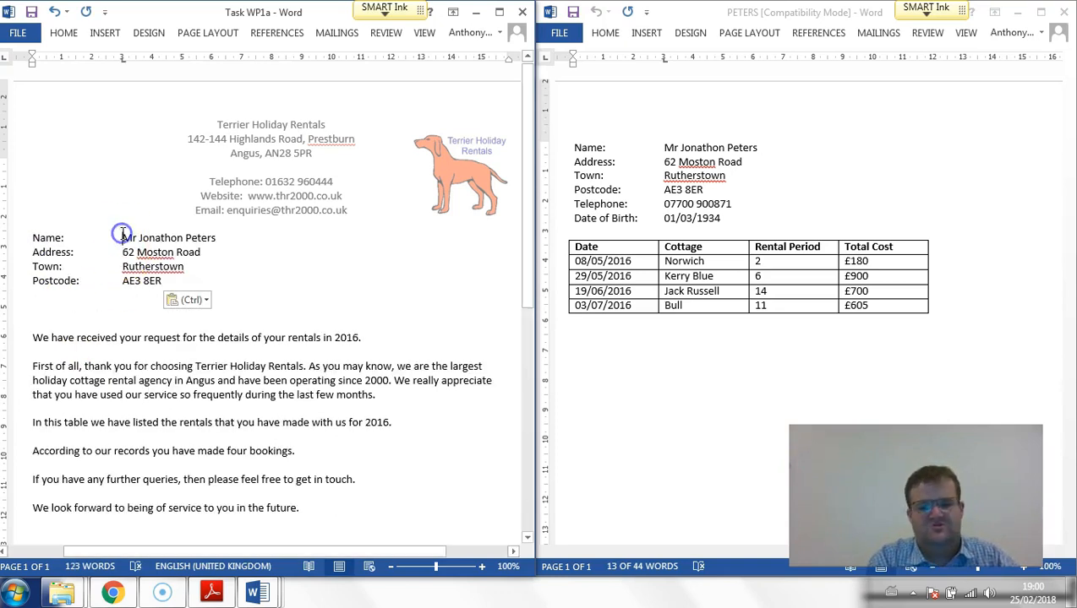
- Remove the Name, Address, Town and Postcode labels so the customer's address block starts at the left margin
{"action": "left_click", "coordinate": [122, 238]}
{"action": "key", "text": "BackSpace"}
{"action": "key", "text": "BackSpace"}
{"action": "key", "text": "BackSpace"}
{"action": "key", "text": "BackSpace"}
{"action": "key", "text": "BackSpace"}
{"action": "key", "text": "BackSpace"}
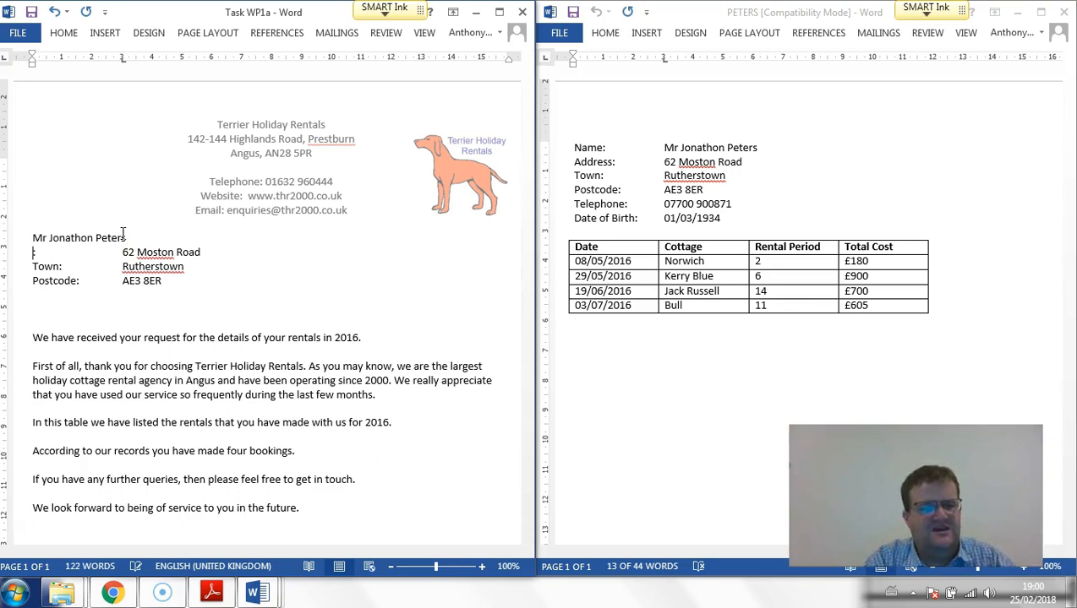
{"action": "key", "text": "Delete"}
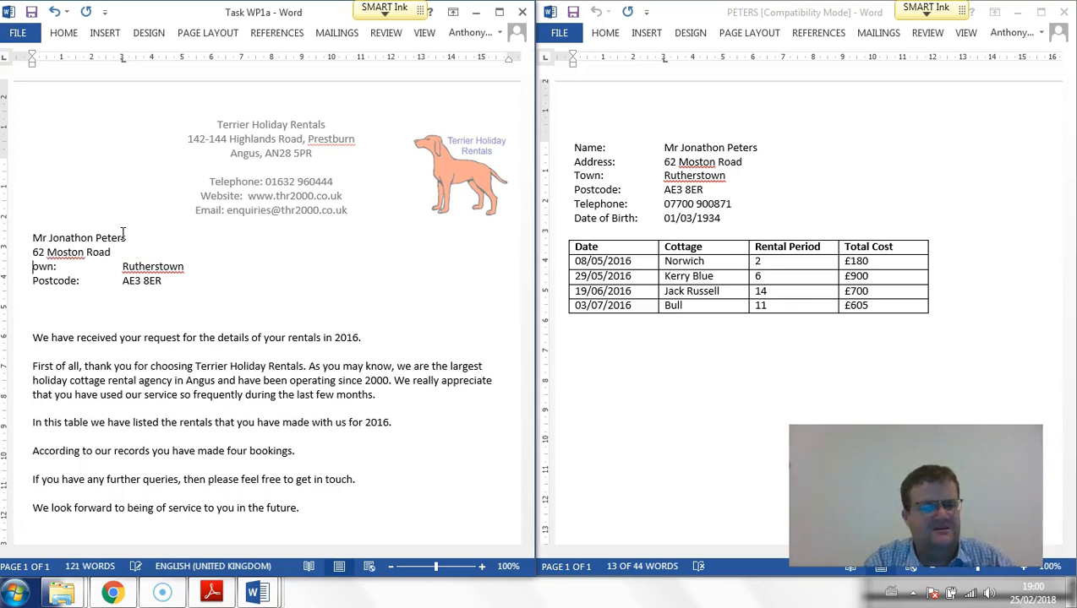
{"action": "key", "text": "Delete"}
{"action": "key", "text": "Delete"}
{"action": "key", "text": "Delete"}
{"action": "key", "text": "Delete"}
{"action": "key", "text": "Delete"}
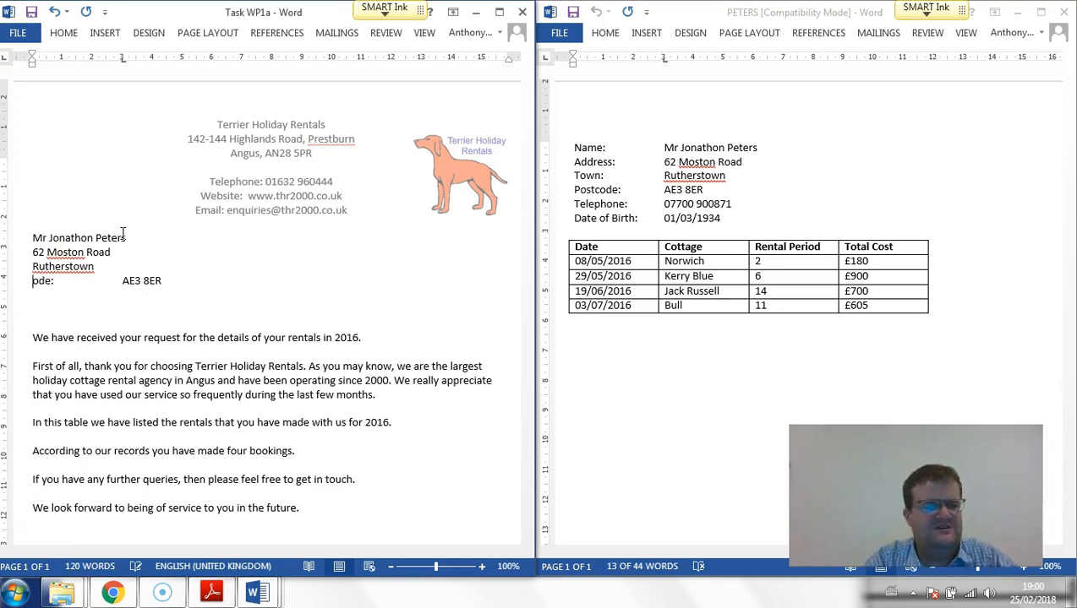
{"action": "key", "text": "Delete"}
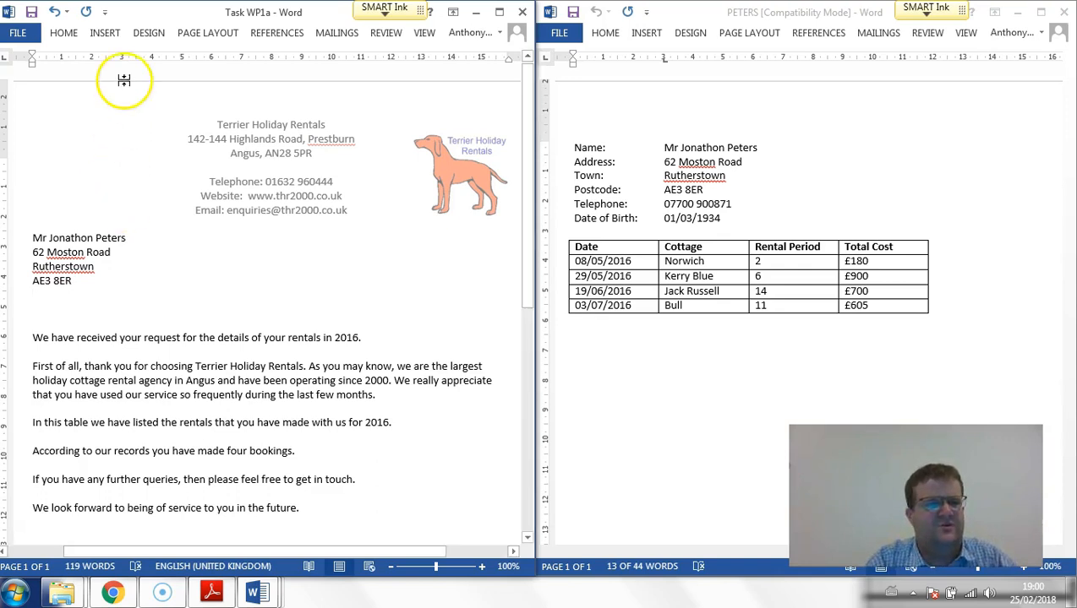
- Maximise Task WP1a and insert the right-aligned date Sunday, 25 February 2018 on the line below the address block
{"action": "left_click", "coordinate": [113, 34]}
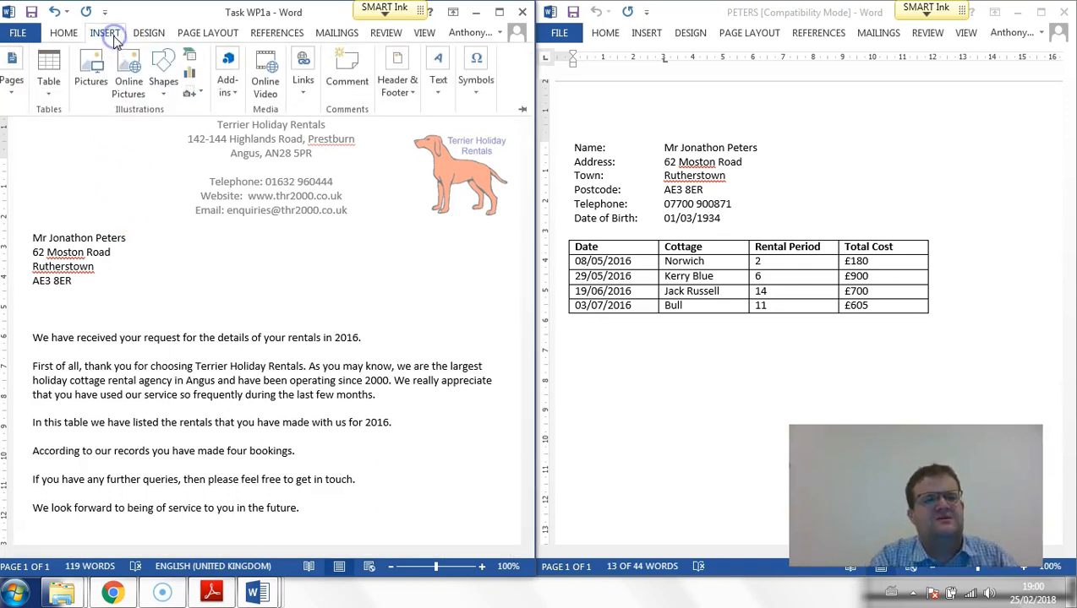
{"action": "left_click", "coordinate": [64, 34]}
{"action": "left_click", "coordinate": [256, 74]}
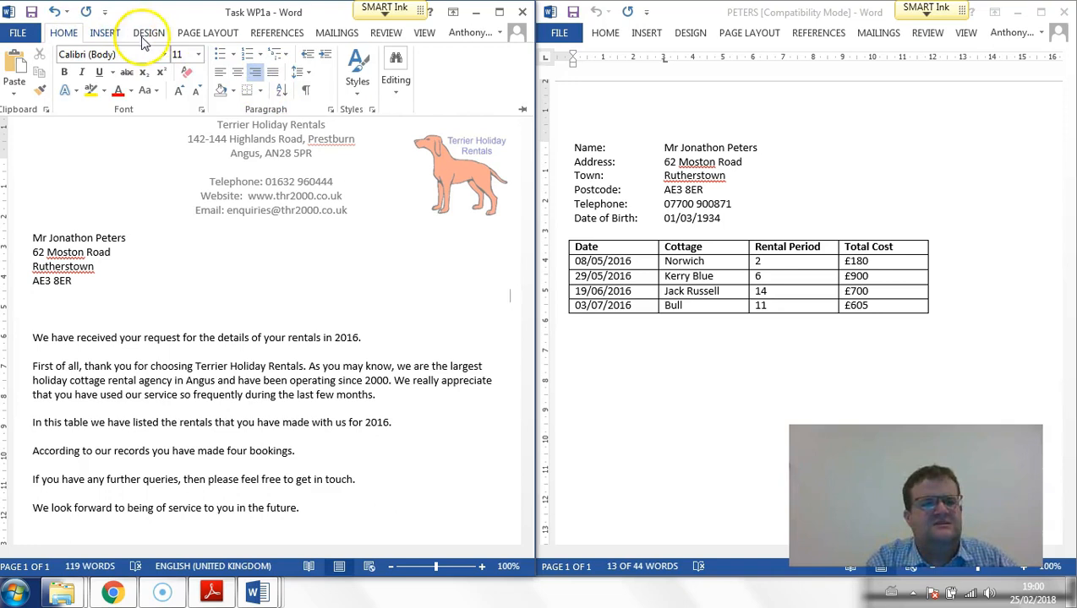
{"action": "left_click", "coordinate": [104, 34]}
{"action": "left_click", "coordinate": [499, 11]}
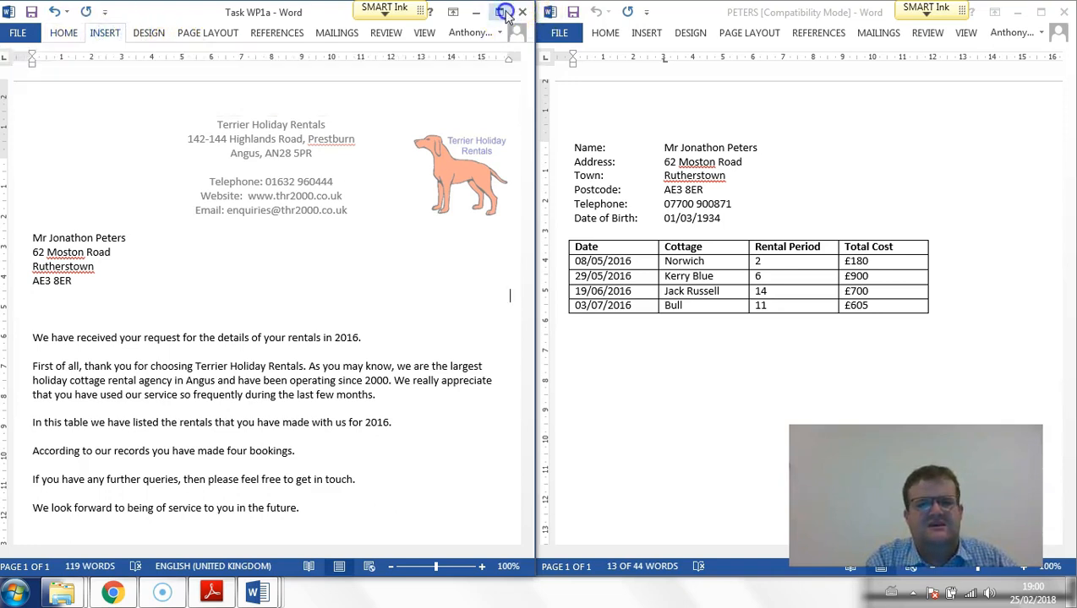
{"action": "left_click", "coordinate": [51, 34]}
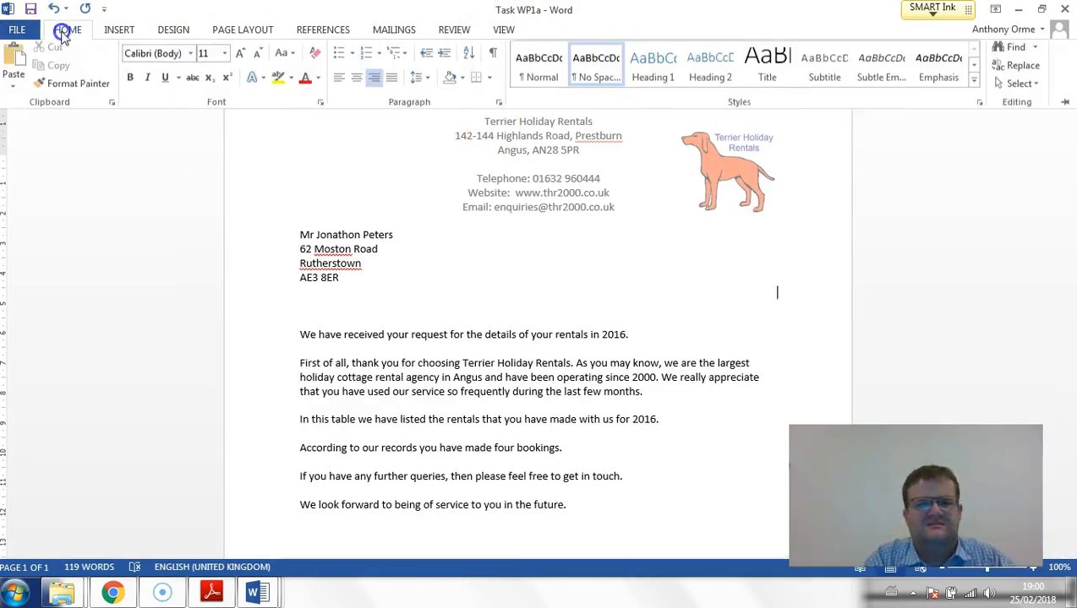
{"action": "left_click", "coordinate": [431, 57]}
{"action": "left_click", "coordinate": [122, 32]}
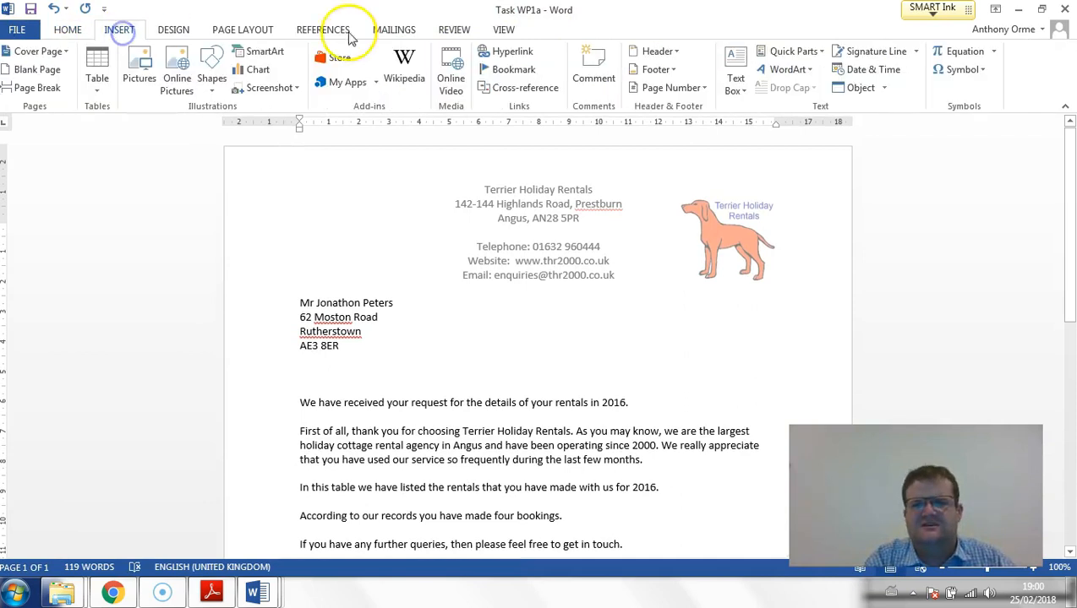
{"action": "left_click", "coordinate": [871, 69]}
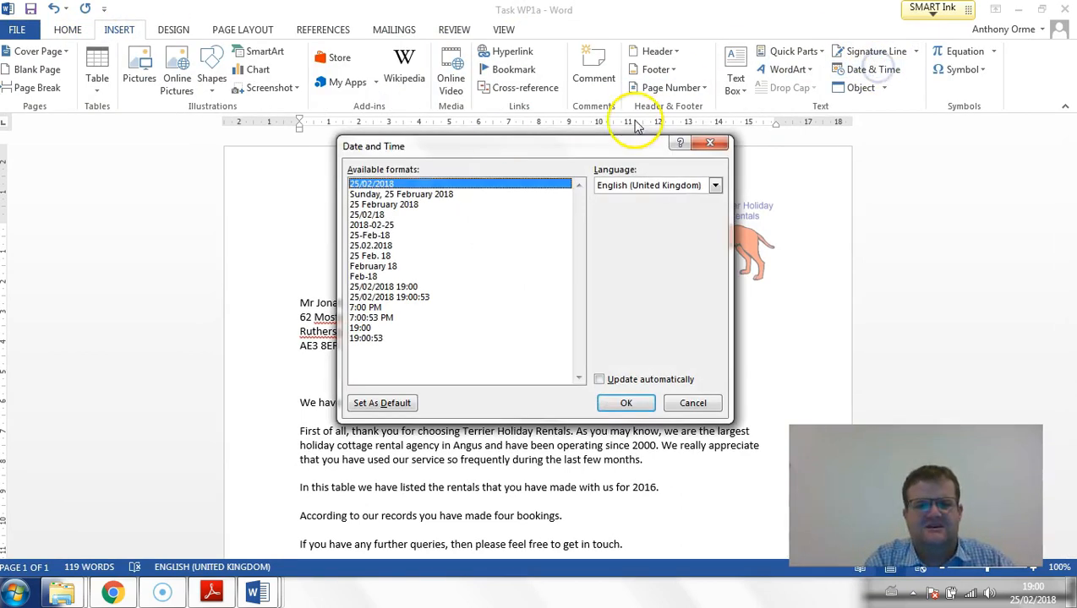
{"action": "double_click", "coordinate": [416, 195]}
{"action": "key", "text": "Return"}
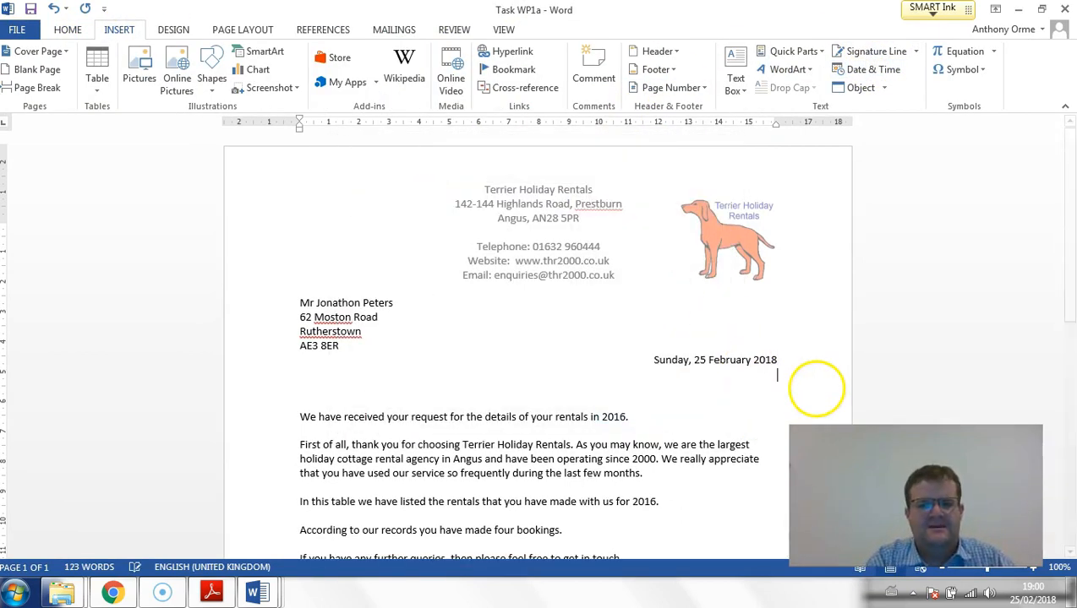
- Add a left-aligned "Dear" salutation with the customer's title and surname below the date, followed by a line starting "Subject:"
{"action": "left_click", "coordinate": [55, 27]}
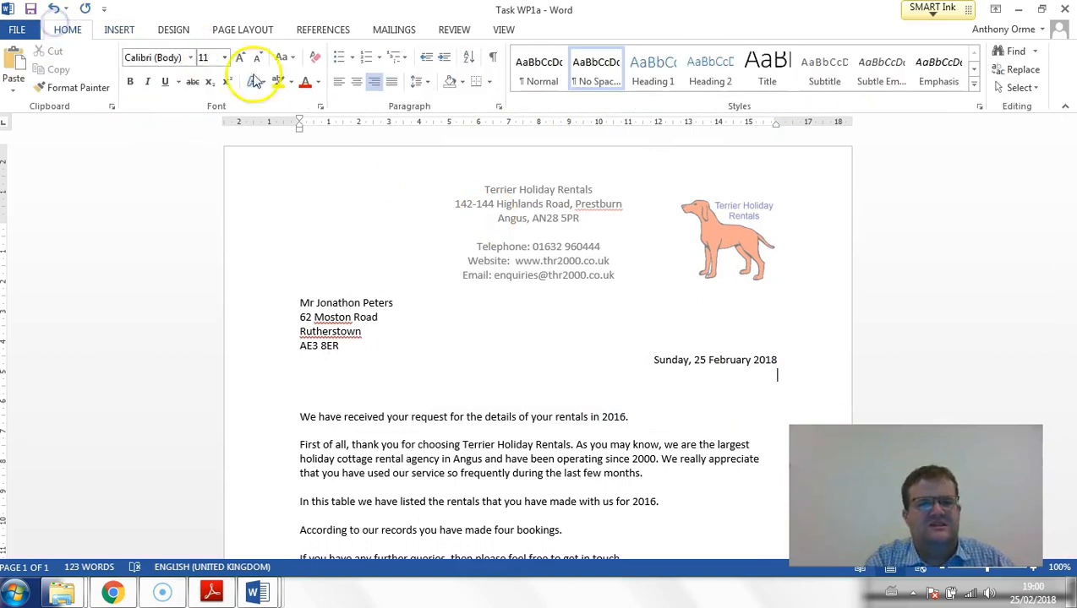
{"action": "left_click", "coordinate": [338, 81]}
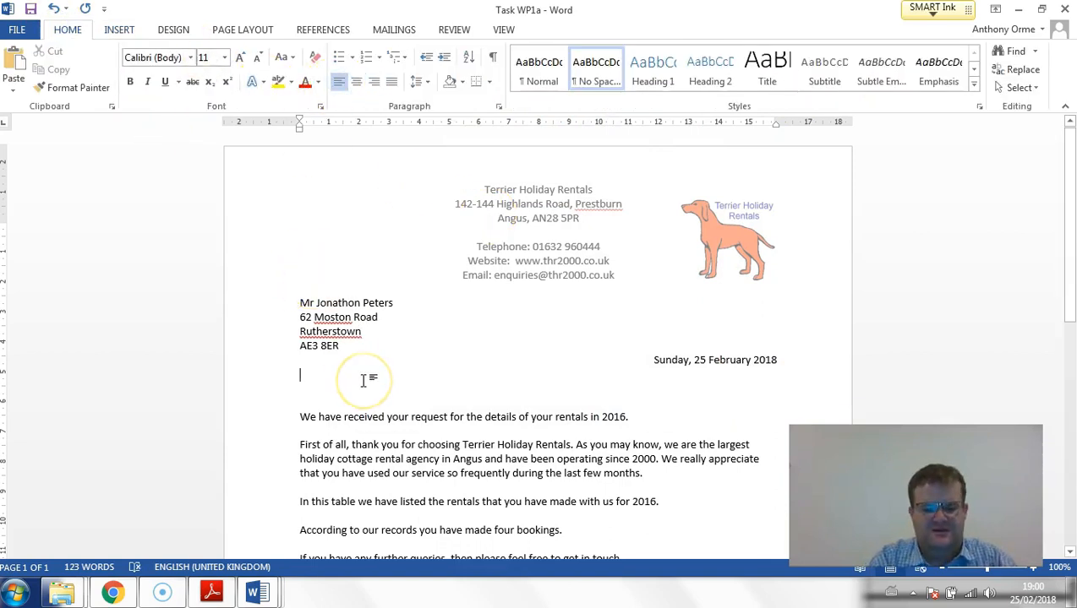
{"action": "type", "text": "Dear Mr. Peters"}
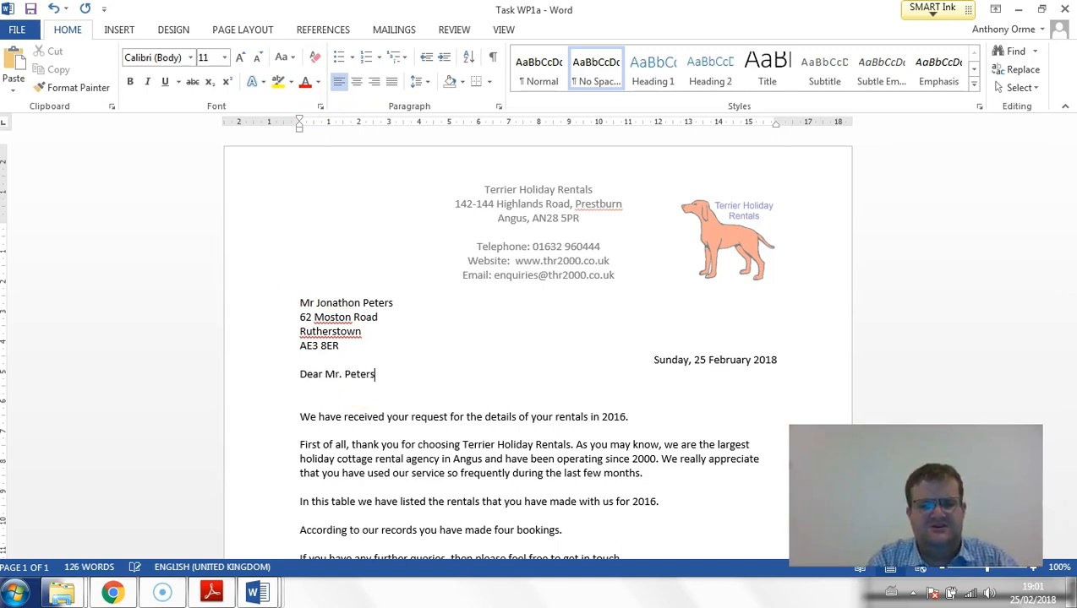
{"action": "key", "text": "Return"}
{"action": "key", "text": "Return"}
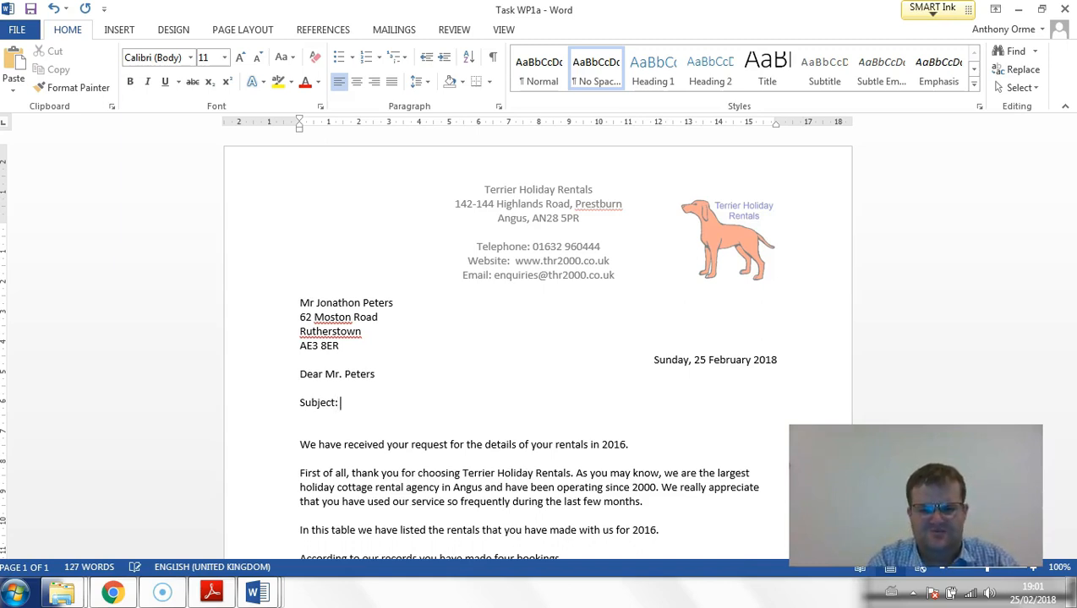
- Check part (b) of the exam paper and complete the subject line as "Your Request for Cottage you have Rented in 2016"
{"action": "scroll", "coordinate": [488, 369], "scroll_direction": "down", "scroll_amount": 2}
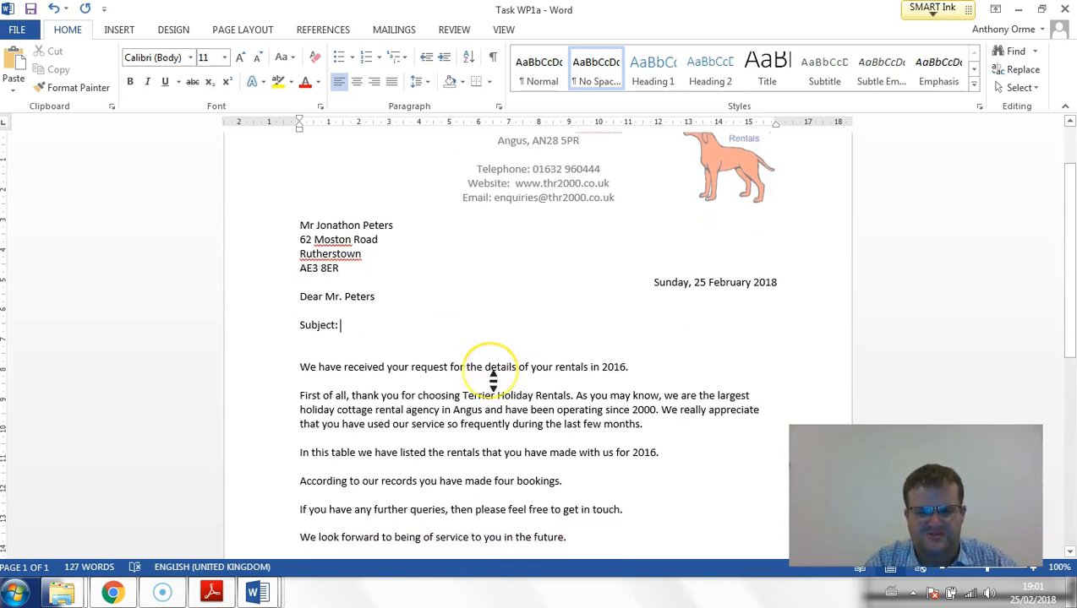
{"action": "scroll", "coordinate": [492, 382], "scroll_direction": "down", "scroll_amount": 1}
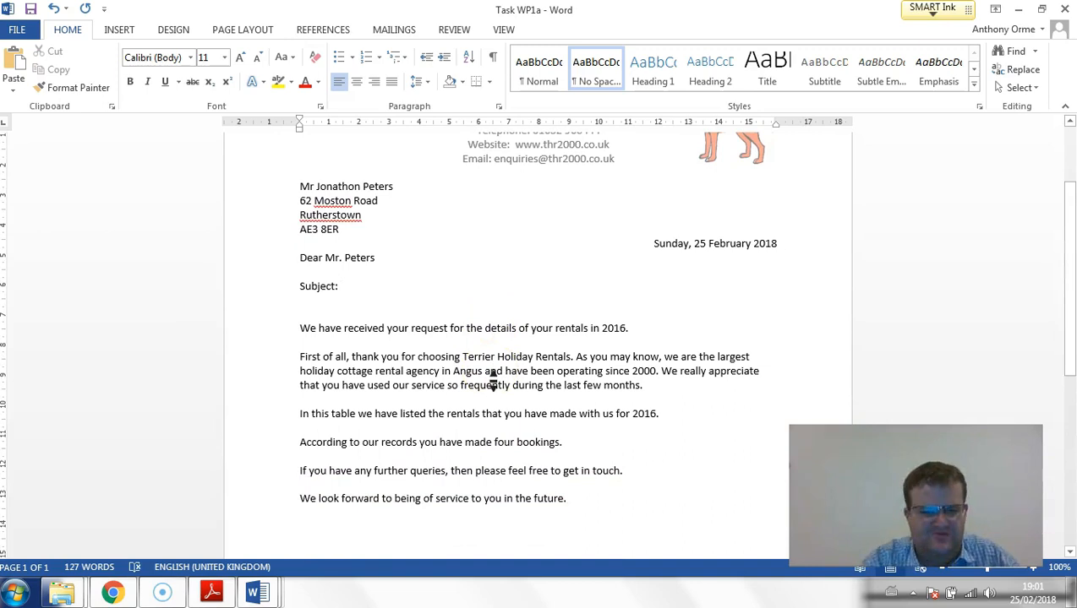
{"action": "left_click", "coordinate": [224, 595]}
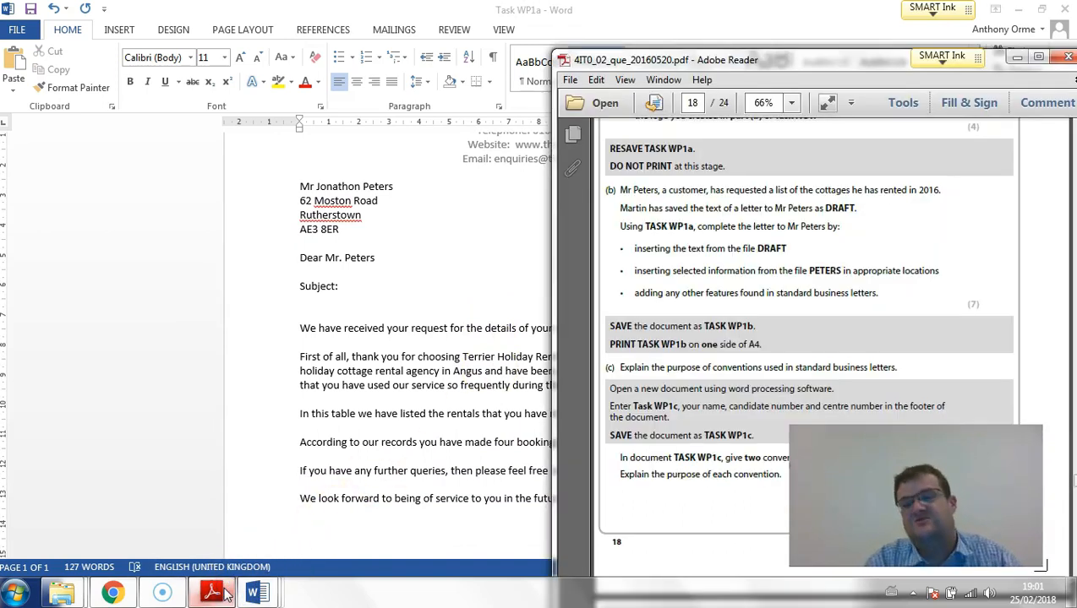
{"action": "left_click", "coordinate": [225, 595]}
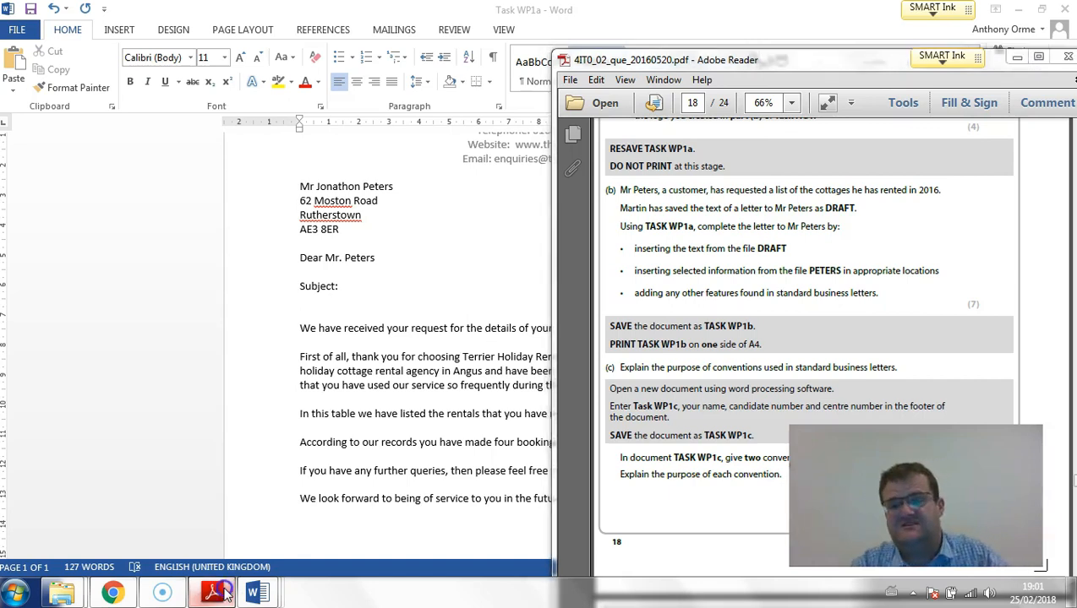
{"action": "type", "text": "Your Request for Cottage you have rented in 2016"}
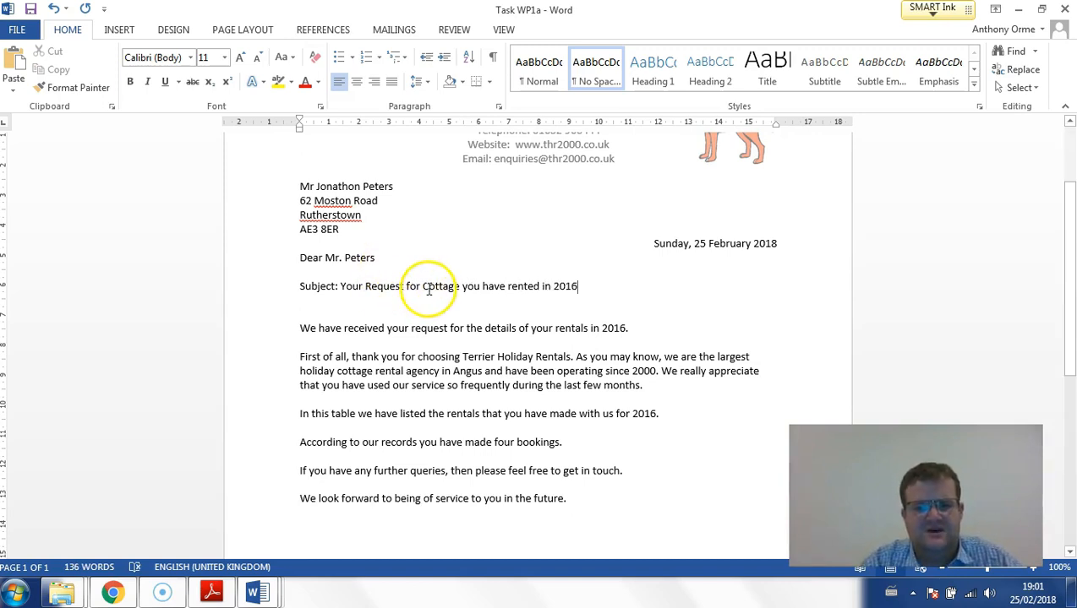
{"action": "left_click", "coordinate": [508, 286]}
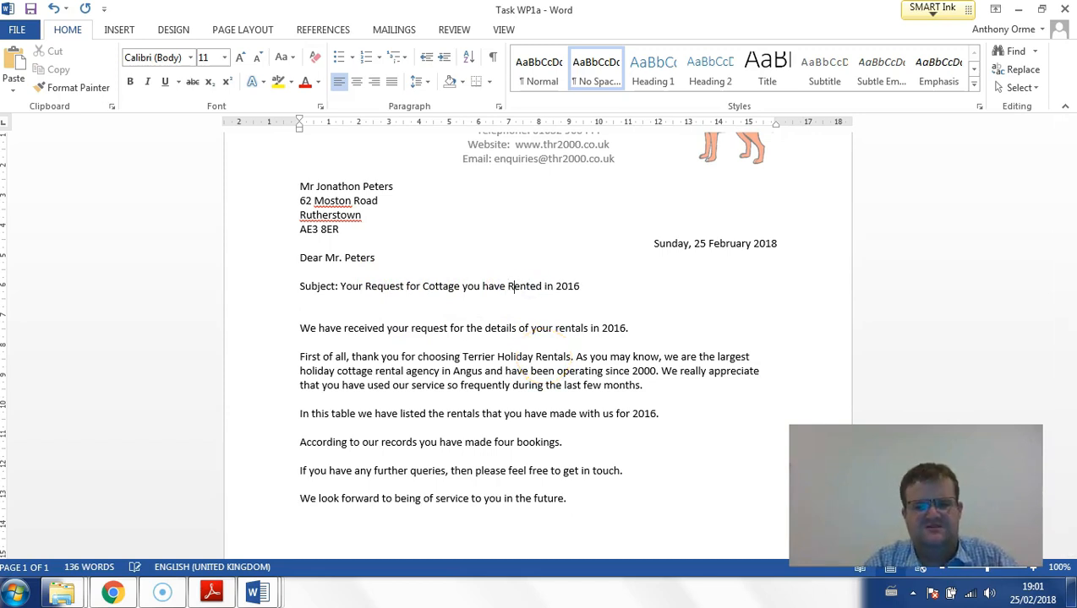
- Make the subject line bold and delete the extra blank line below it
{"action": "left_click", "coordinate": [269, 288]}
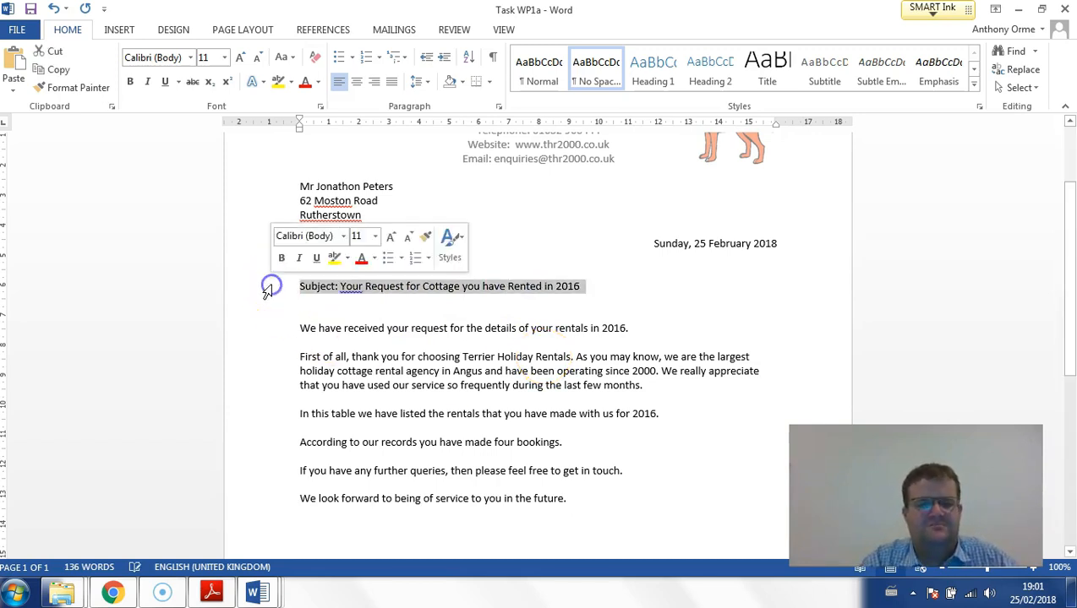
{"action": "key", "text": "ctrl+b"}
{"action": "left_click", "coordinate": [280, 315]}
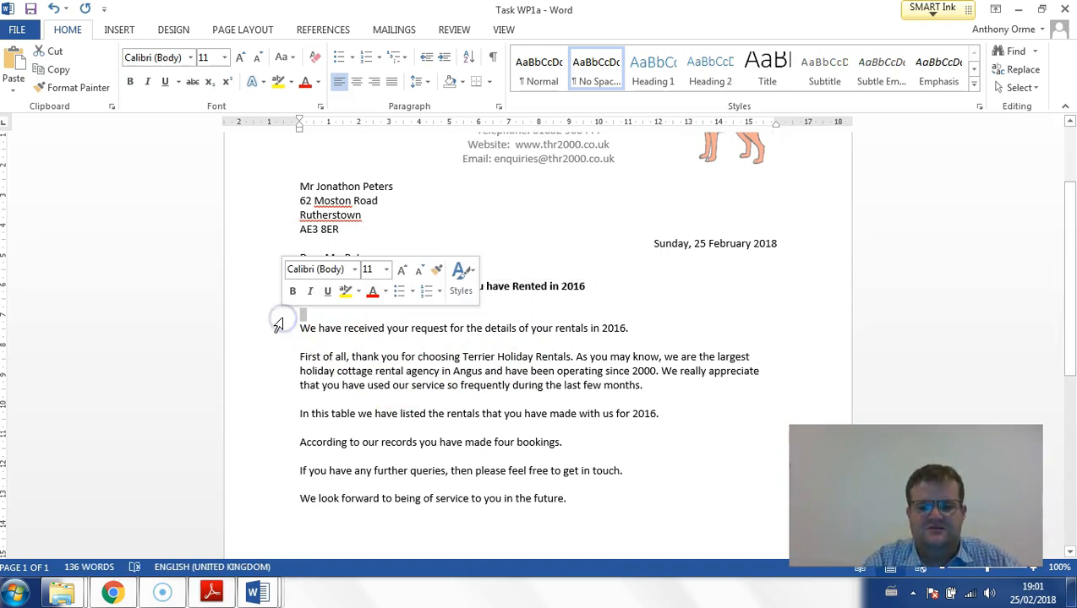
{"action": "key", "text": "Delete"}
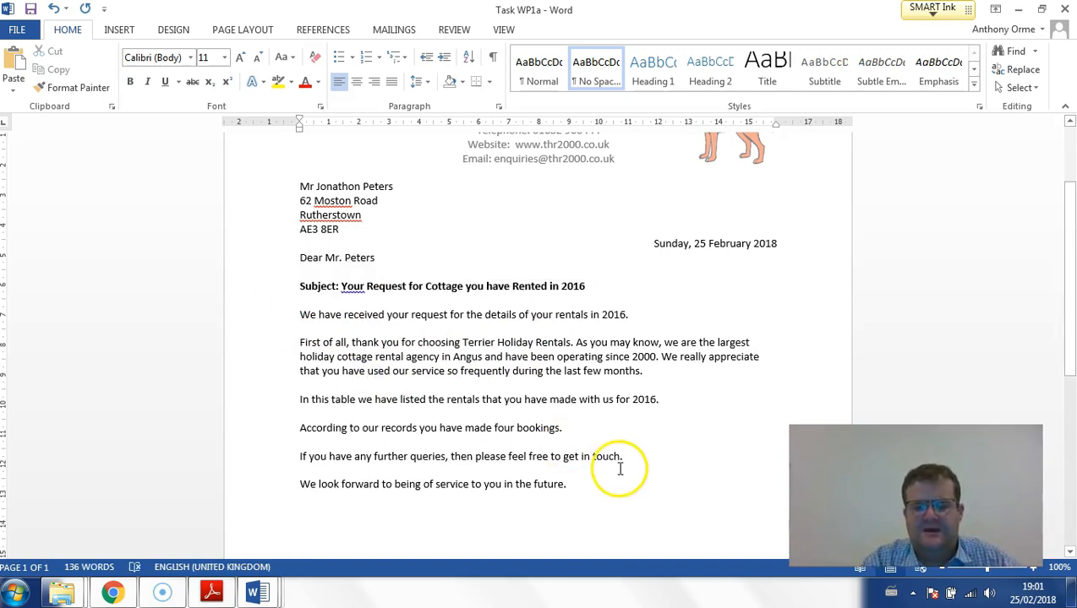
- Check the proofing suggestion for the underlined word "Your" in the subject line
{"action": "right_click", "coordinate": [350, 287]}
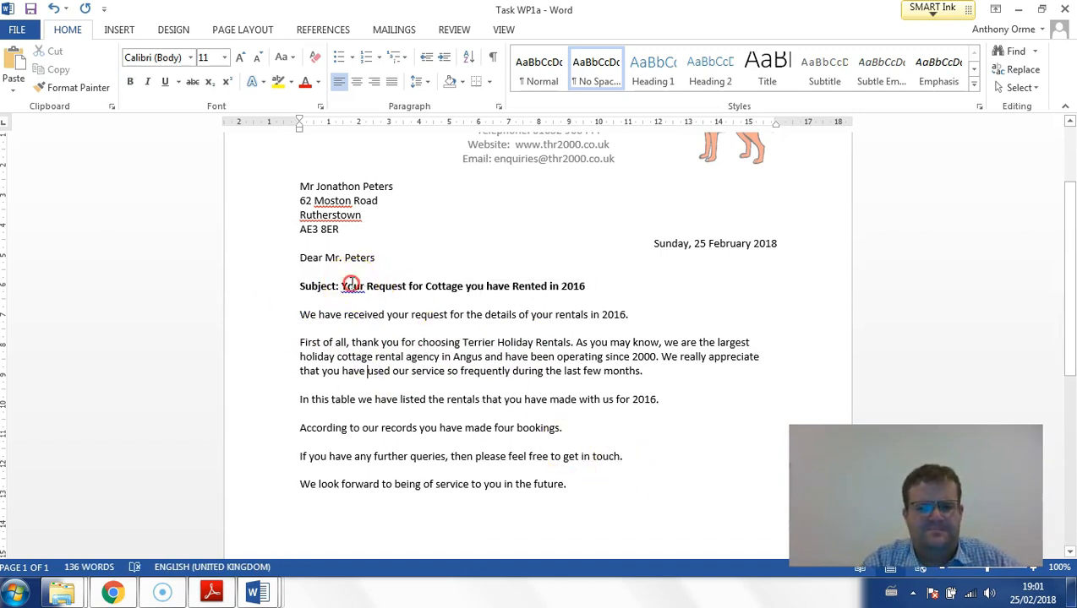
{"action": "left_click", "coordinate": [326, 330]}
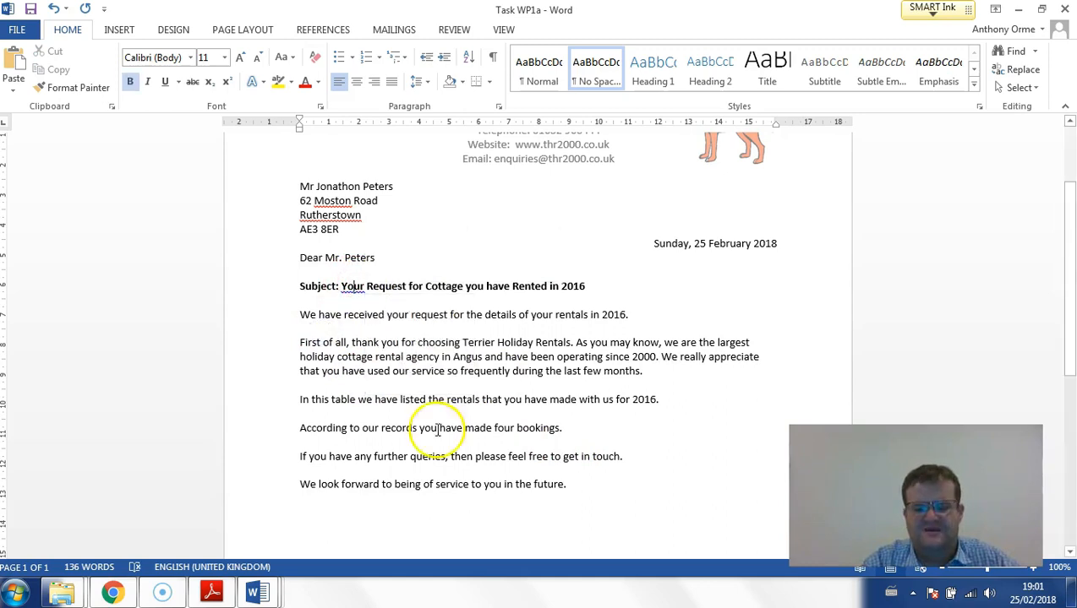
{"action": "left_click", "coordinate": [571, 485]}
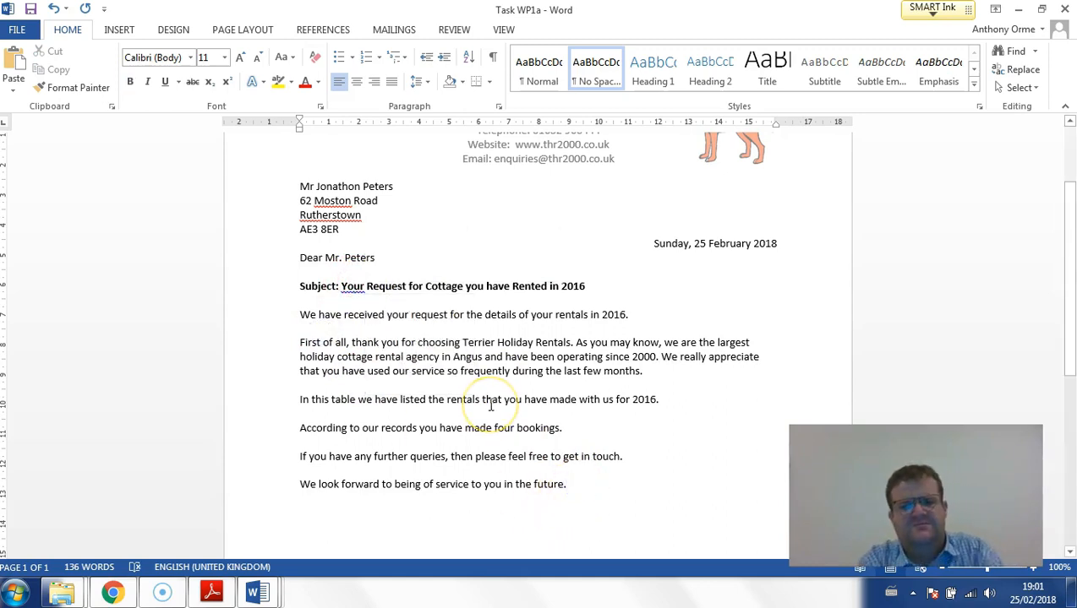
- Copy the rentals table from the PETERS document into the letter below the "In this table we have listed" paragraph
{"action": "double_click", "coordinate": [654, 9]}
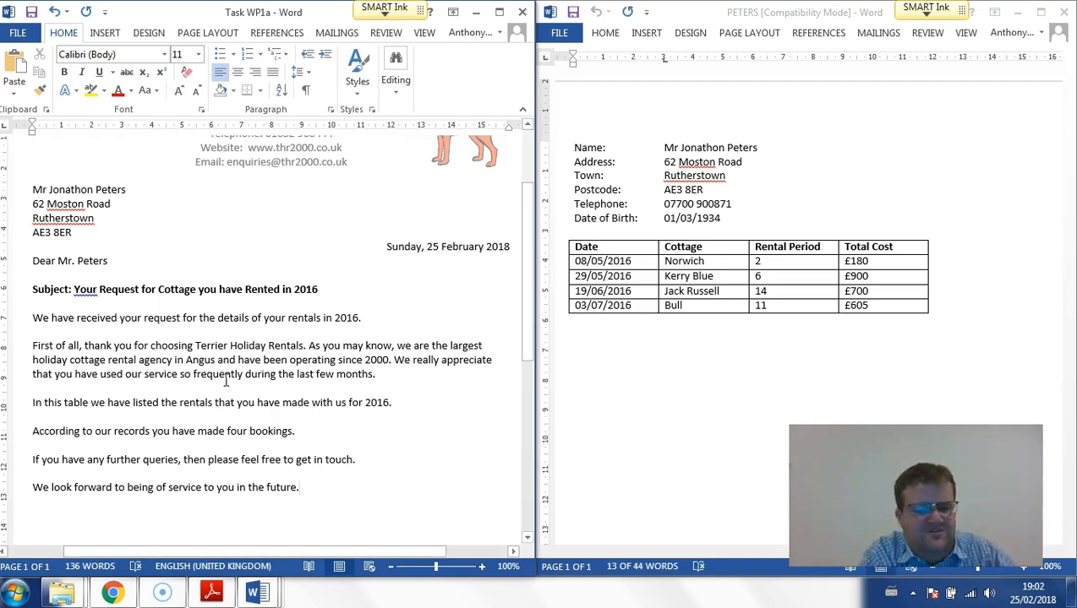
{"action": "scroll", "coordinate": [225, 381], "scroll_direction": "down", "scroll_amount": 2}
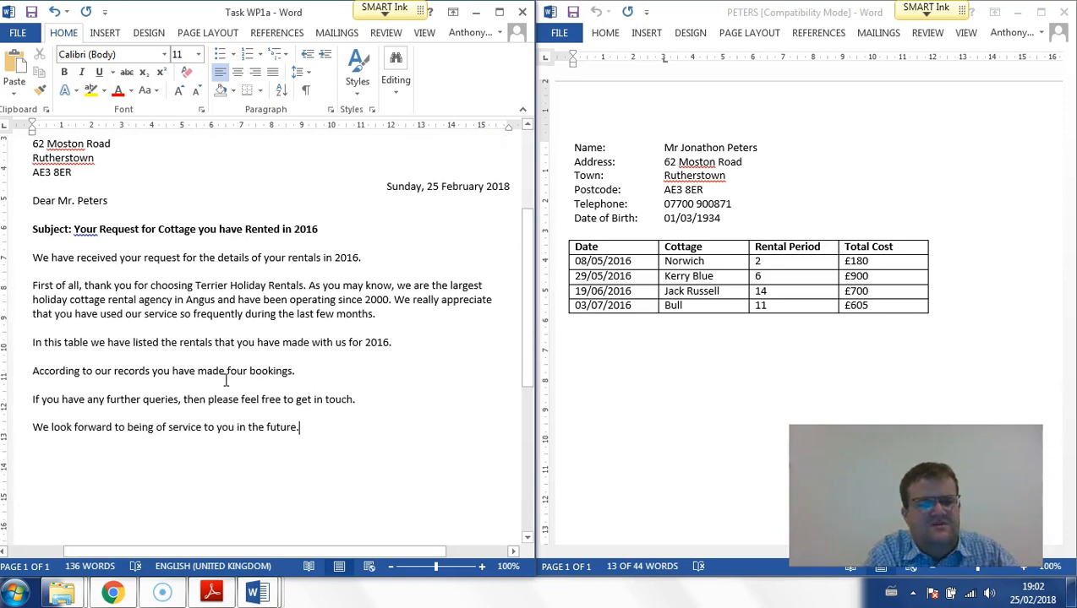
{"action": "left_click", "coordinate": [401, 342]}
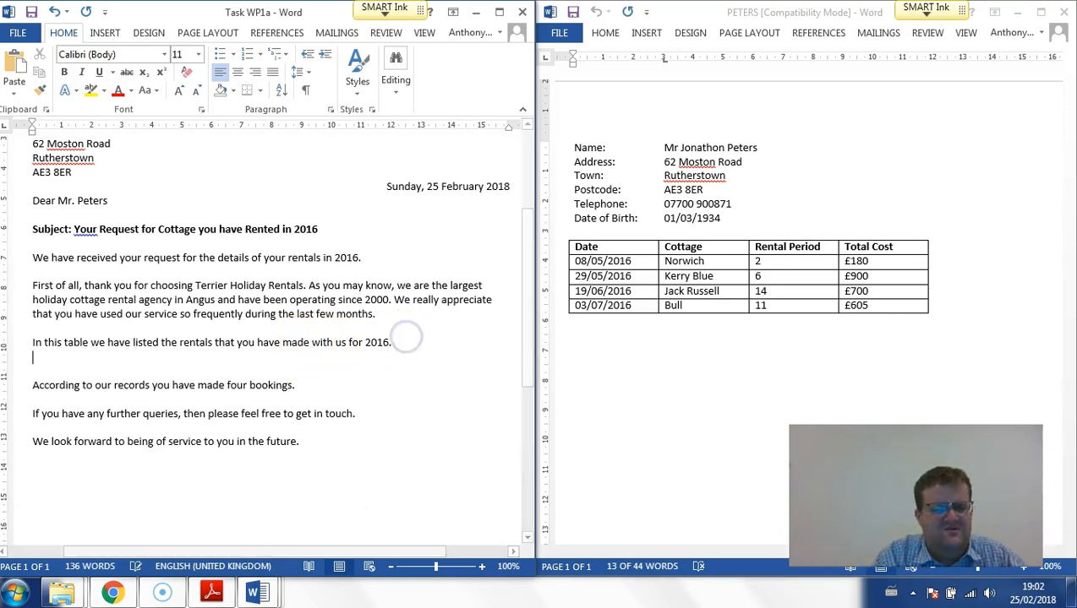
{"action": "key", "text": "Return"}
{"action": "left_click", "coordinate": [588, 246]}
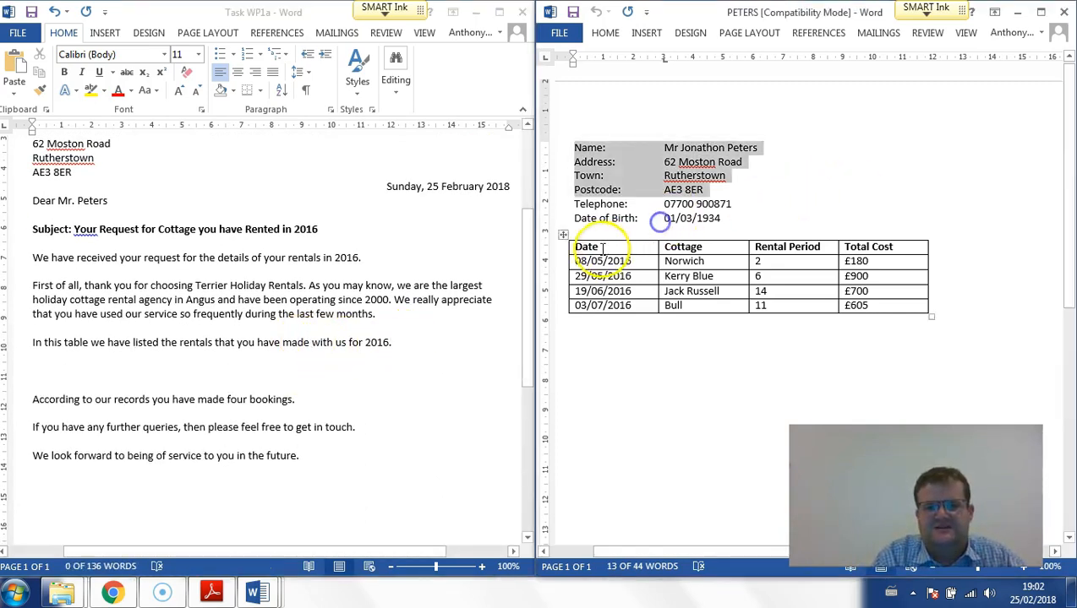
{"action": "left_click", "coordinate": [562, 235]}
{"action": "key", "text": "ctrl+c"}
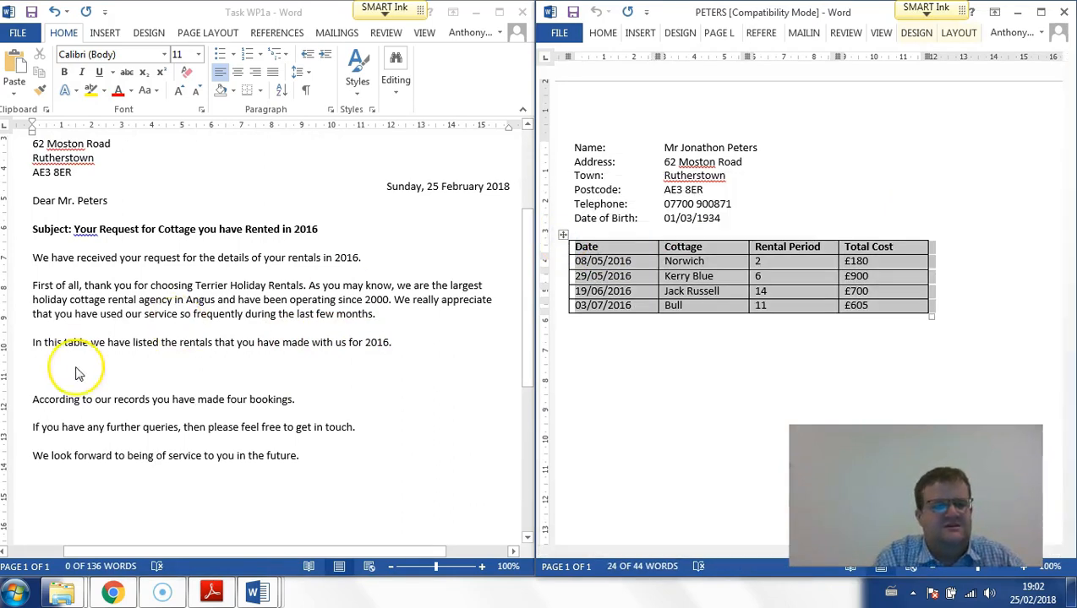
{"action": "left_click", "coordinate": [48, 377]}
{"action": "key", "text": "ctrl+v"}
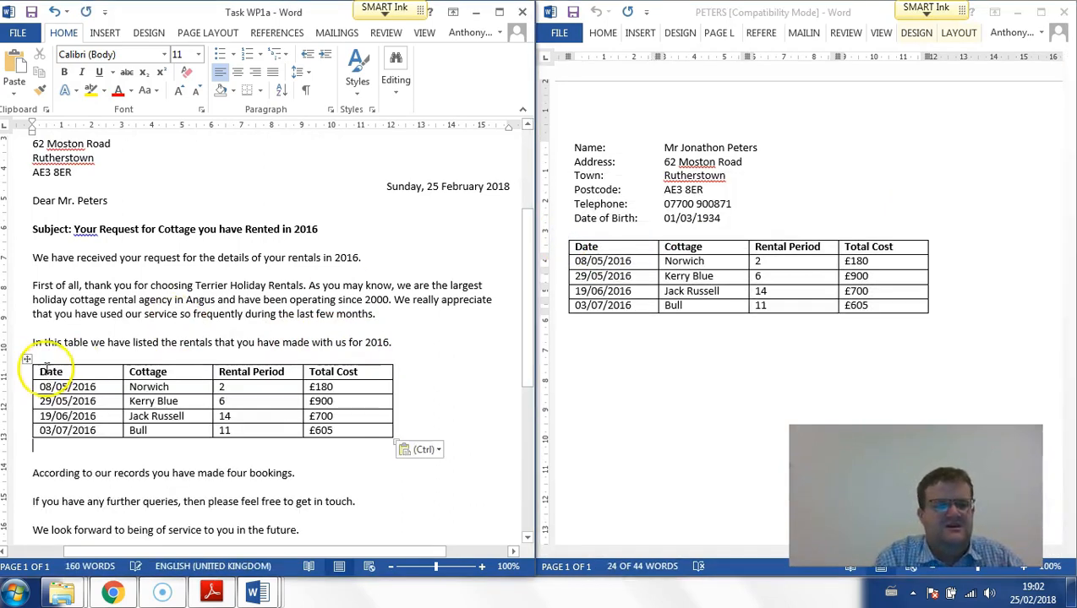
- Centre the pasted rentals table horizontally on the page and maximise the letter's window
{"action": "left_click", "coordinate": [25, 363]}
{"action": "left_click", "coordinate": [237, 72]}
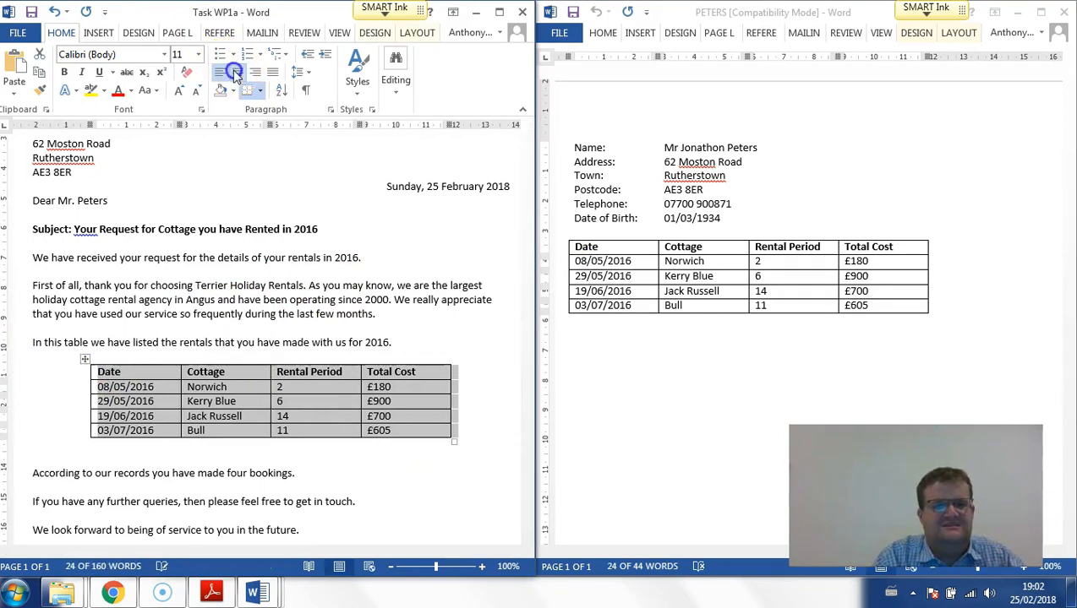
{"action": "left_click", "coordinate": [500, 12]}
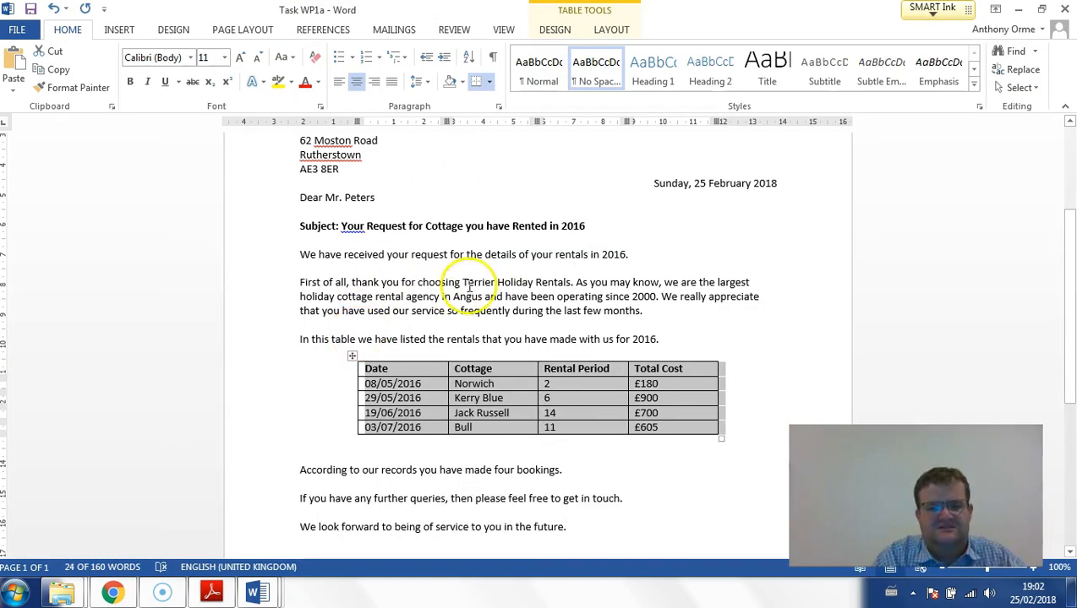
- Add the closing "Yours gratefully" under the letter's last paragraph, followed by blank lines for a signature
{"action": "scroll", "coordinate": [469, 286], "scroll_direction": "down", "scroll_amount": 2}
{"action": "left_click", "coordinate": [297, 411]}
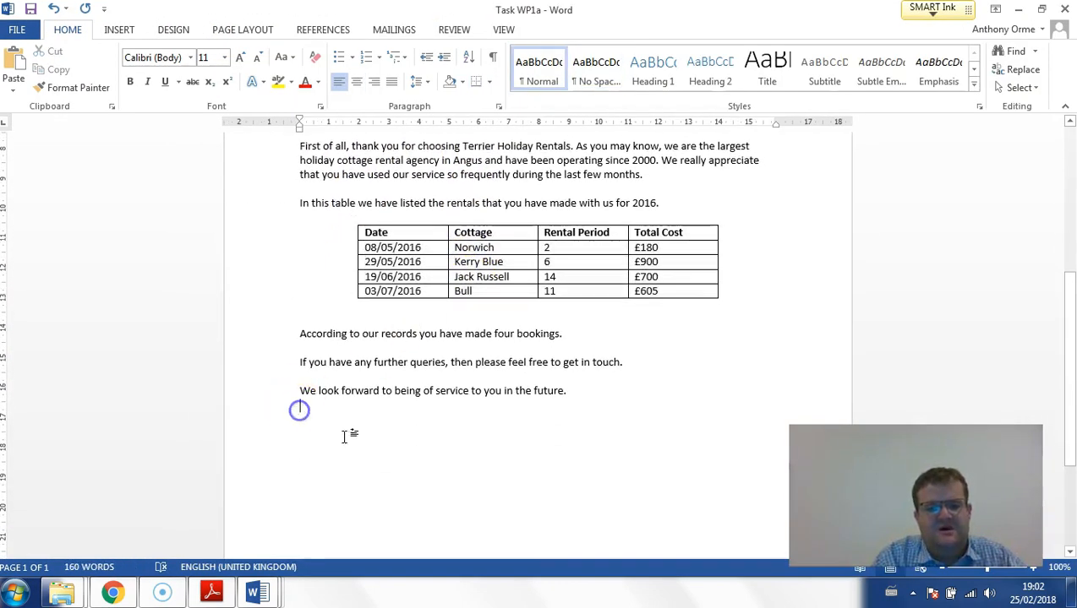
{"action": "type", "text": "Yours"}
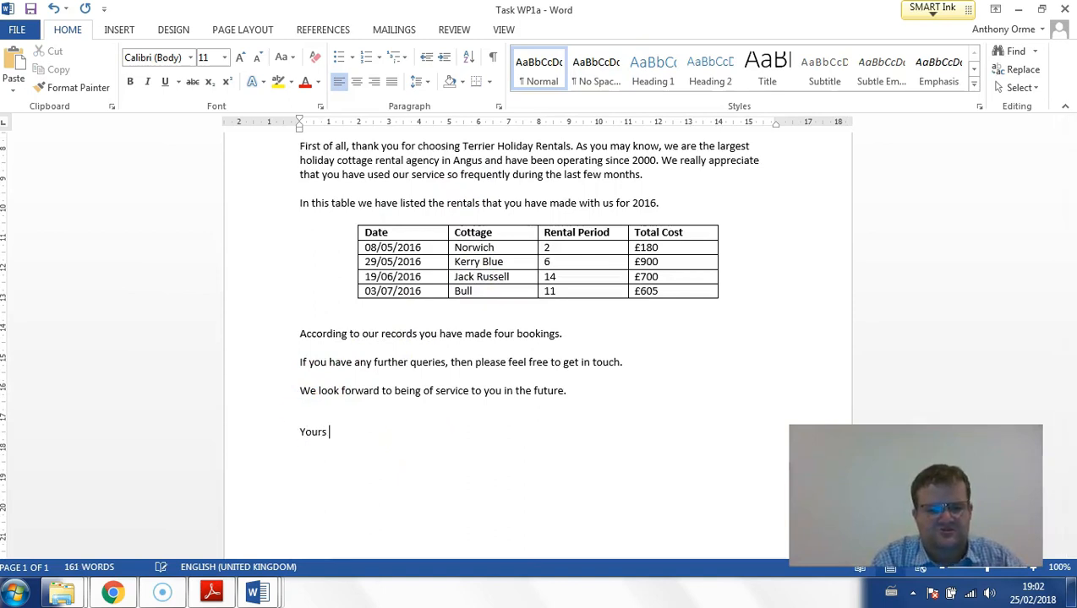
{"action": "key", "text": "BackSpace"}
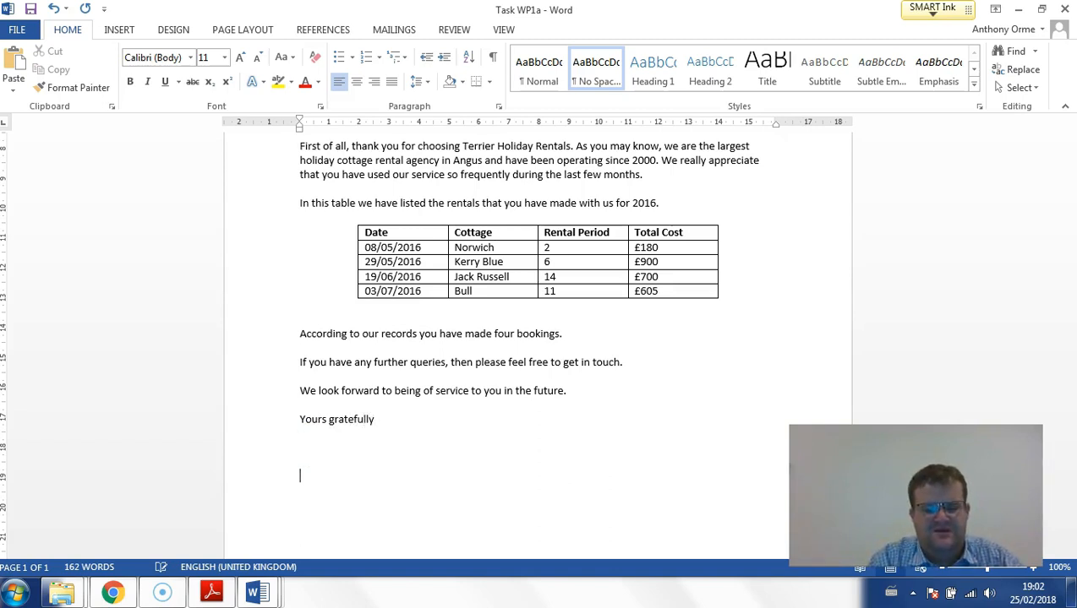
- Open the COTTAGE document and copy the contact person's name from the company details into the signature position below "Yours gratefully"
{"action": "mouse_move", "coordinate": [87, 598]}
{"action": "left_click", "coordinate": [242, 509]}
{"action": "left_click", "coordinate": [335, 235]}
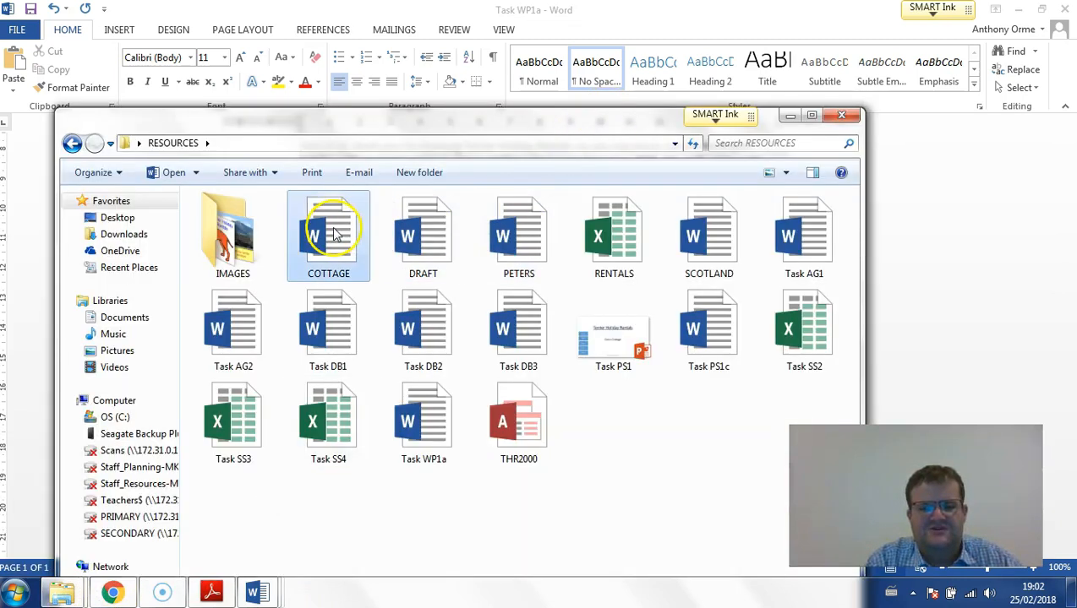
{"action": "double_click", "coordinate": [335, 235]}
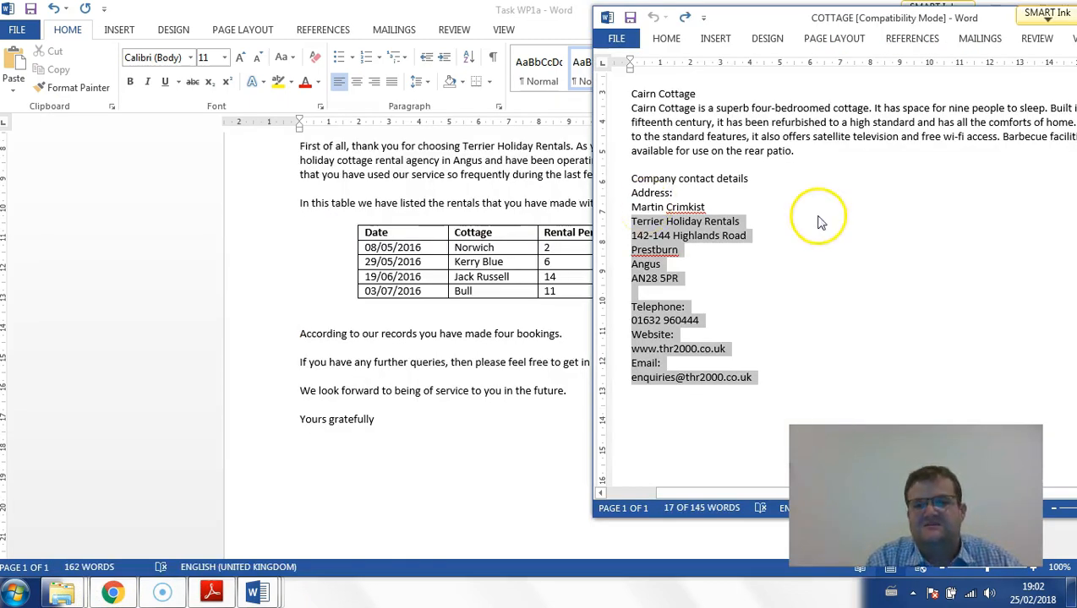
{"action": "left_click_drag", "start_coordinate": [695, 205], "coordinate": [634, 213]}
{"action": "key", "text": "ctrl+c"}
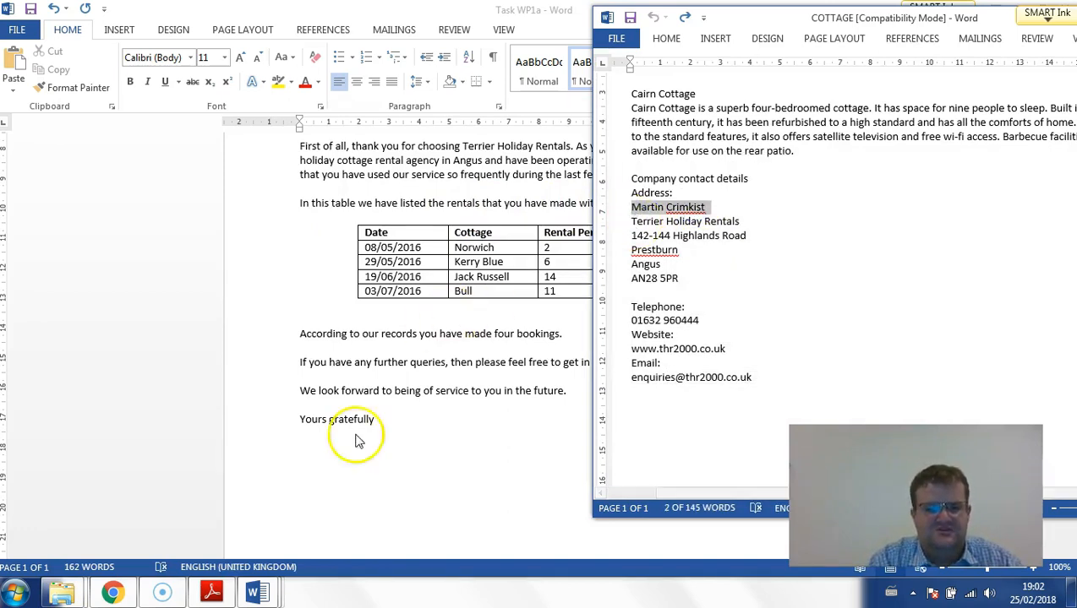
{"action": "left_click", "coordinate": [320, 476]}
{"action": "key", "text": "ctrl+v"}
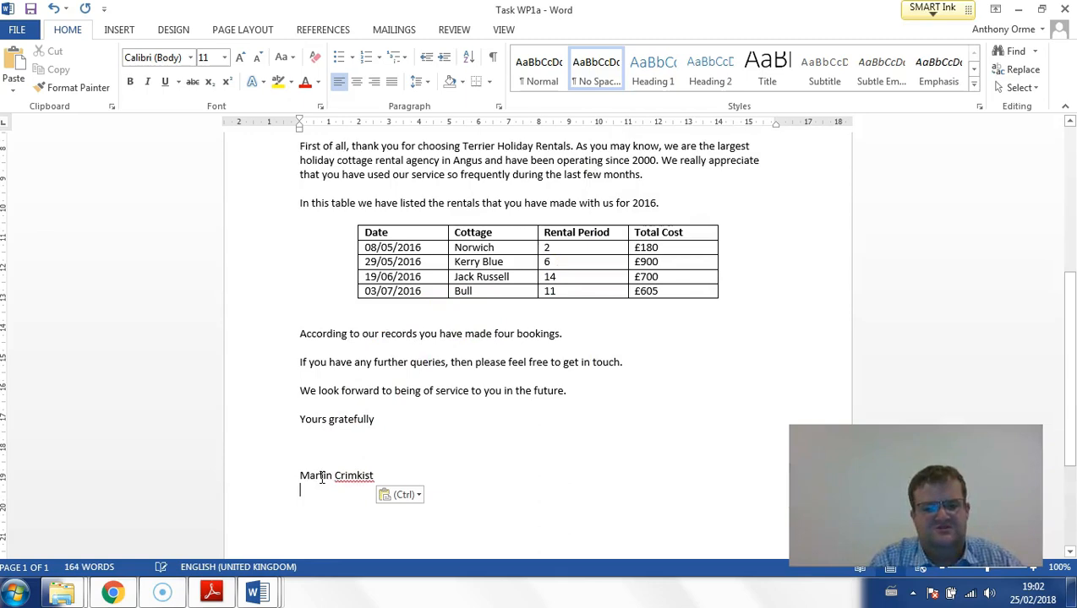
- Close the PETERS and COTTAGE documents, keeping the Task WP1a letter open
{"action": "scroll", "coordinate": [474, 406], "scroll_direction": "up", "scroll_amount": 8}
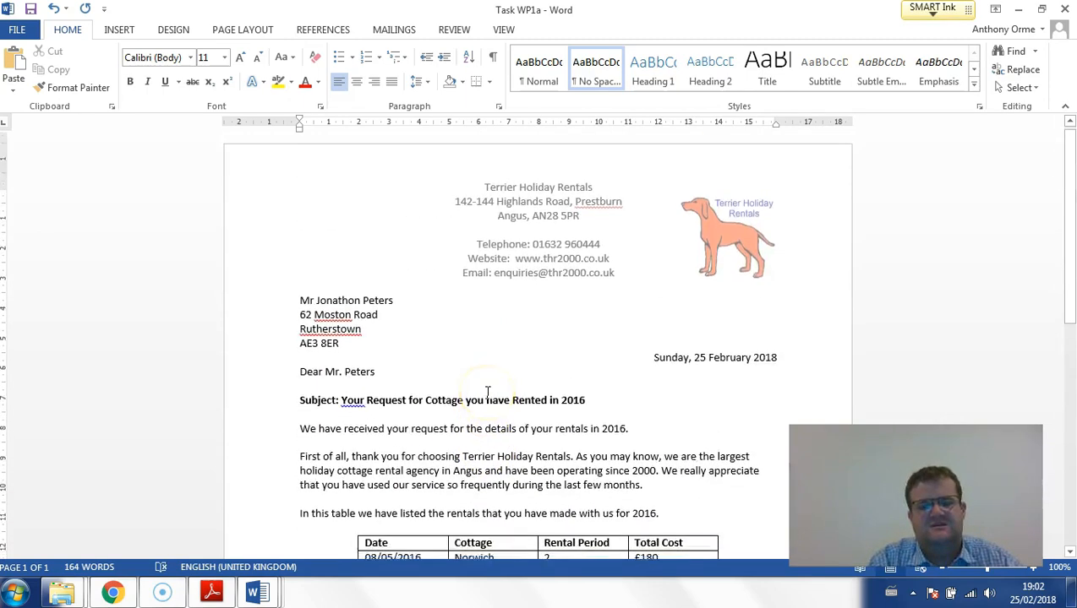
{"action": "scroll", "coordinate": [487, 391], "scroll_direction": "down", "scroll_amount": 3}
{"action": "mouse_move", "coordinate": [258, 590]}
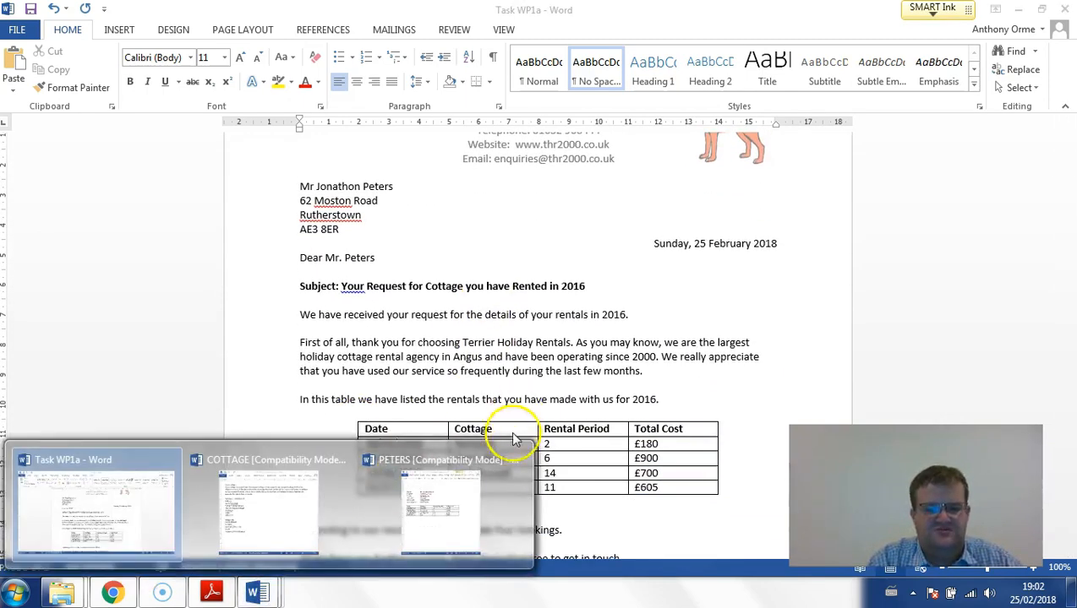
{"action": "left_click", "coordinate": [517, 463]}
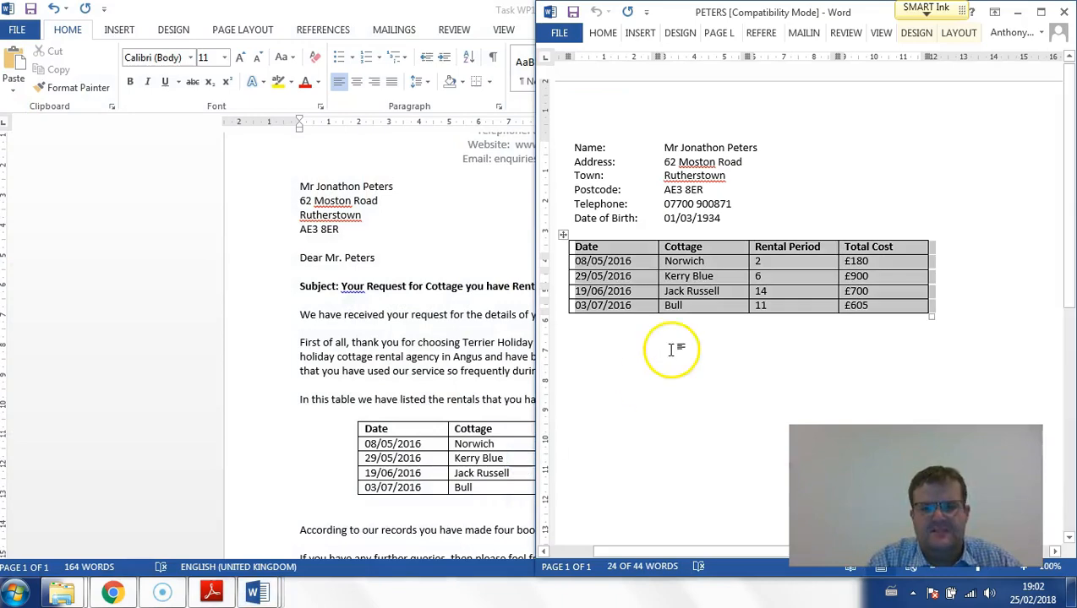
{"action": "left_click", "coordinate": [1063, 12]}
{"action": "mouse_move", "coordinate": [269, 594]}
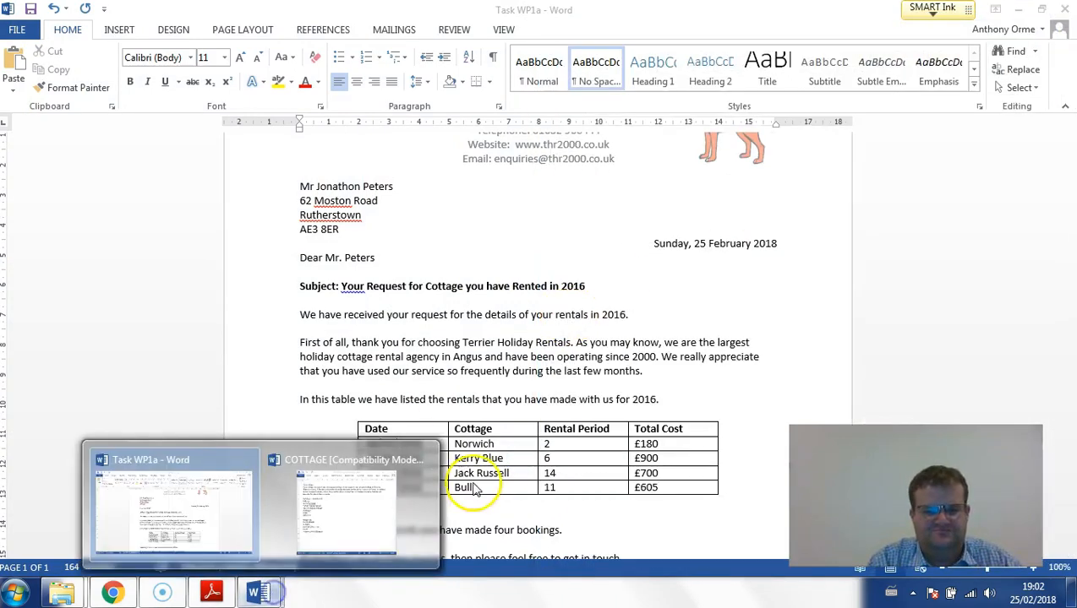
{"action": "left_click", "coordinate": [423, 454]}
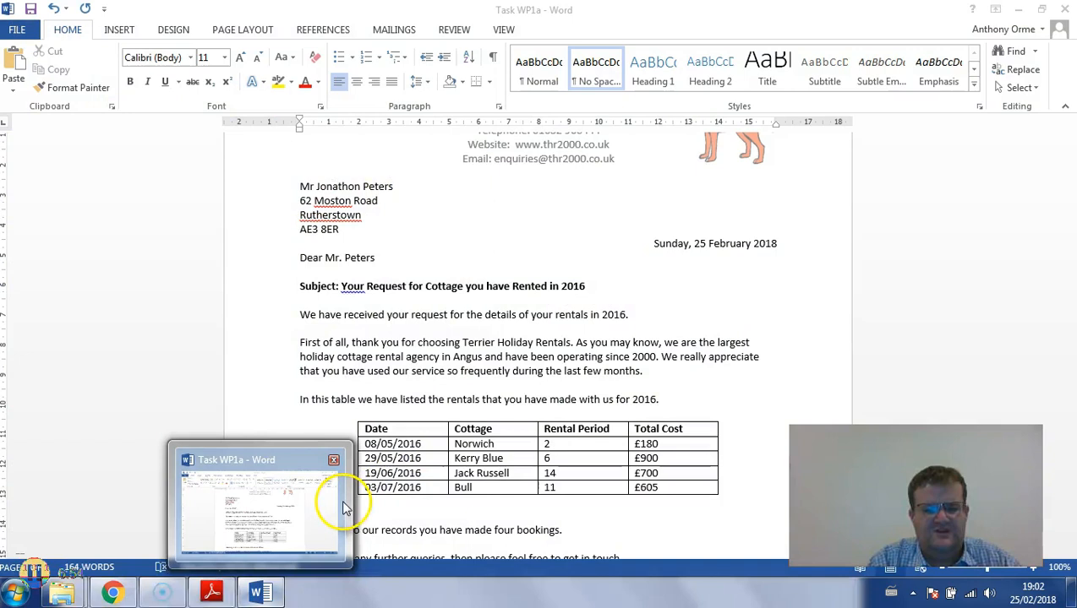
- Check part (b) of the exam paper and review the whole letter against its requirements
{"action": "left_click", "coordinate": [211, 593]}
{"action": "scroll", "coordinate": [723, 267], "scroll_direction": "down", "scroll_amount": 2}
{"action": "left_click_drag", "start_coordinate": [723, 267], "coordinate": [711, 329]}
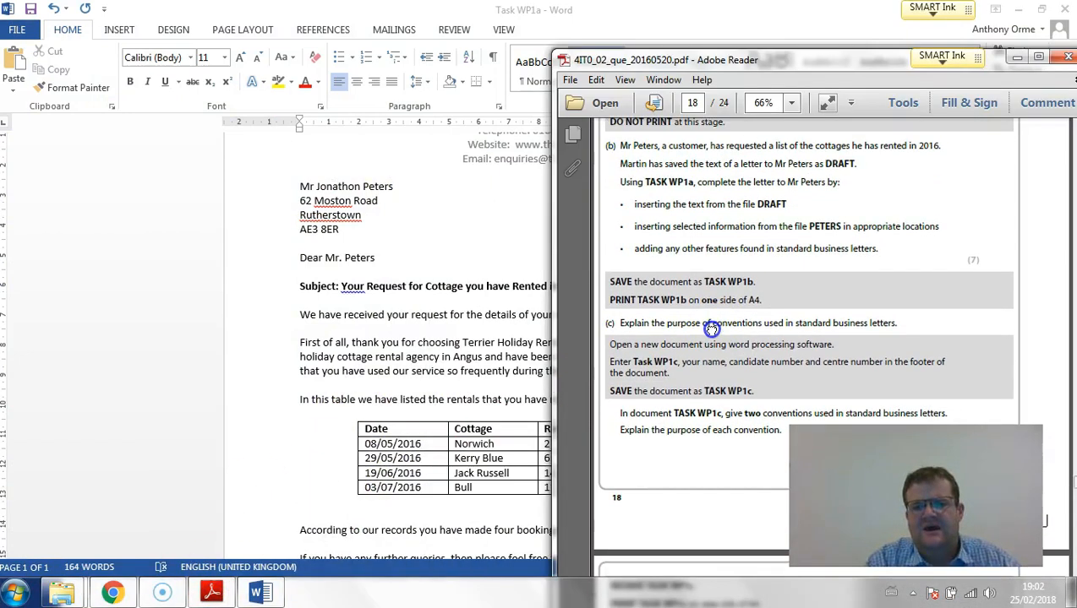
{"action": "left_click", "coordinate": [387, 346]}
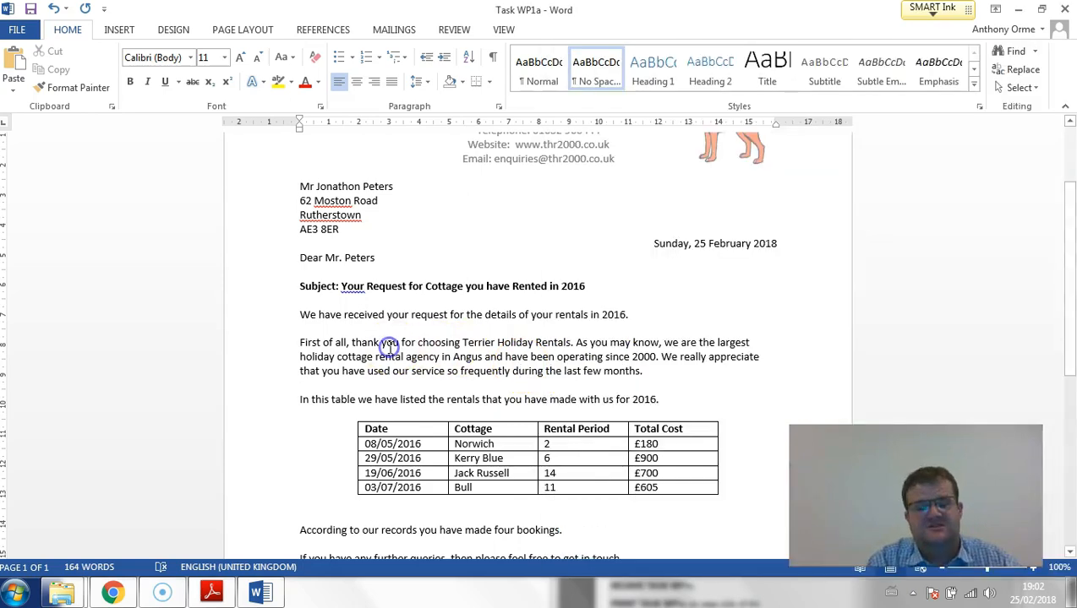
{"action": "scroll", "coordinate": [393, 348], "scroll_direction": "down", "scroll_amount": 4}
{"action": "scroll", "coordinate": [392, 356], "scroll_direction": "up", "scroll_amount": 7}
{"action": "scroll", "coordinate": [392, 358], "scroll_direction": "down", "scroll_amount": 3}
{"action": "scroll", "coordinate": [392, 358], "scroll_direction": "down", "scroll_amount": 1}
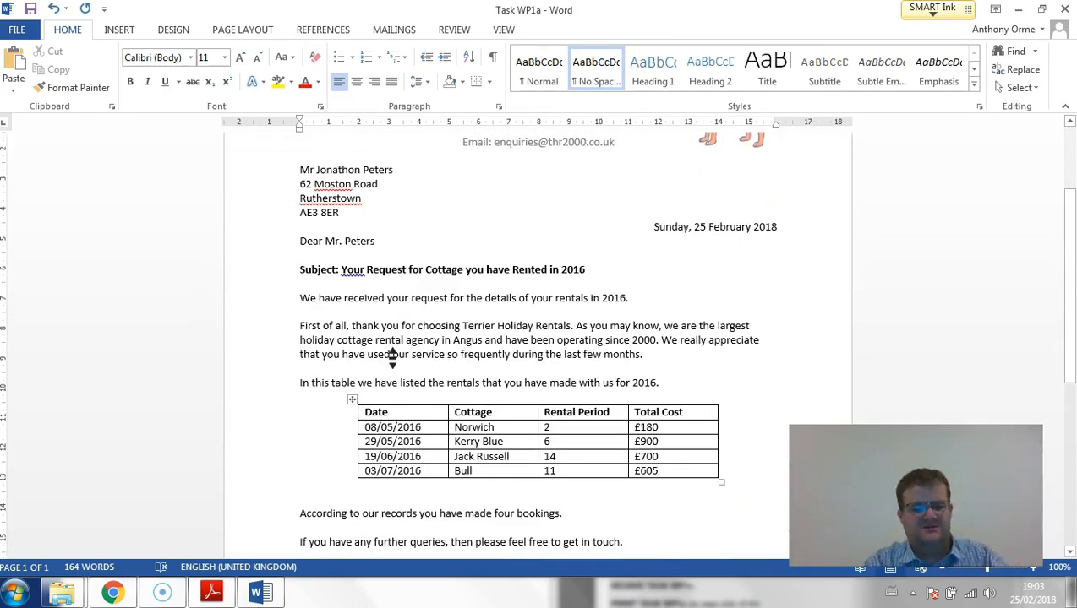
{"action": "left_click", "coordinate": [16, 29]}
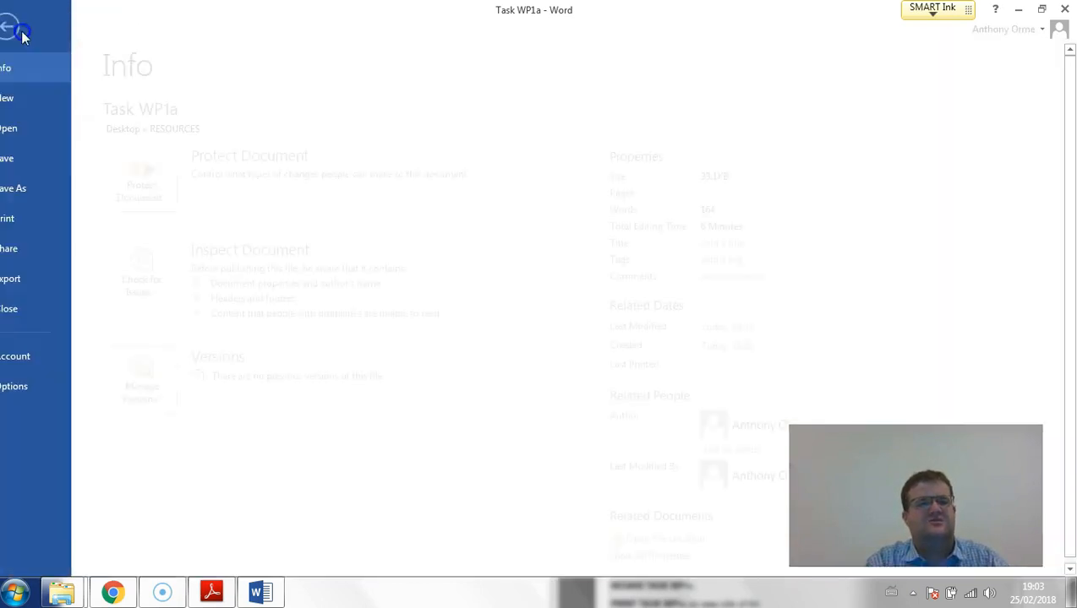
{"action": "left_click", "coordinate": [18, 25]}
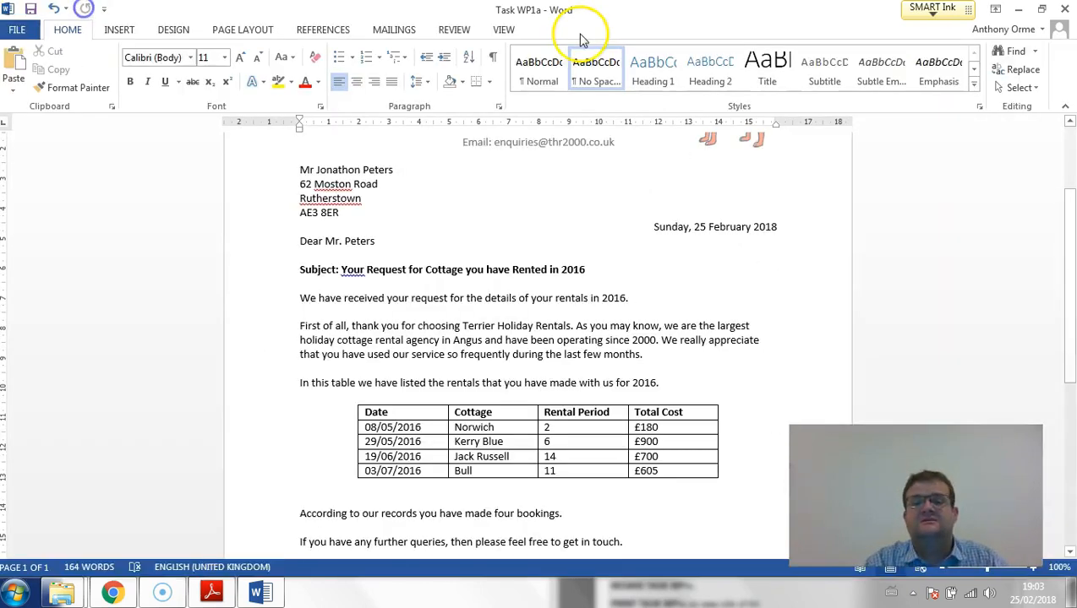
{"action": "scroll", "coordinate": [788, 253], "scroll_direction": "up", "scroll_amount": 3}
{"action": "scroll", "coordinate": [787, 253], "scroll_direction": "down", "scroll_amount": 7}
{"action": "scroll", "coordinate": [787, 256], "scroll_direction": "up", "scroll_amount": 7}
{"action": "scroll", "coordinate": [787, 258], "scroll_direction": "down", "scroll_amount": 3}
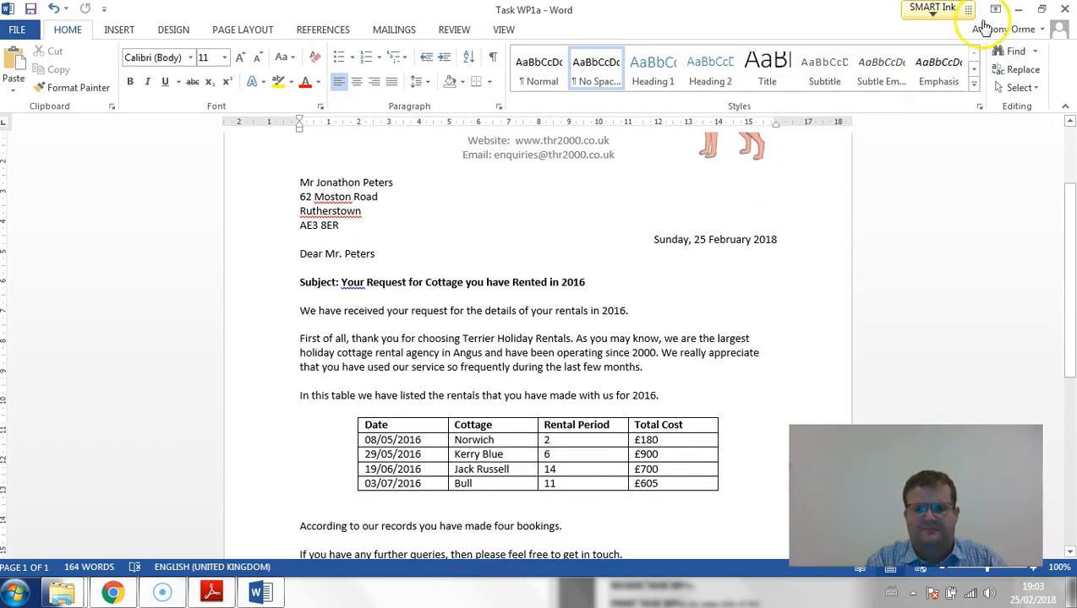
- Check part (c) of the exam paper and create a new blank document for Task WP1c
{"action": "left_click", "coordinate": [212, 592]}
{"action": "scroll", "coordinate": [690, 369], "scroll_direction": "down", "scroll_amount": 3}
{"action": "left_click_drag", "start_coordinate": [689, 369], "coordinate": [687, 326]}
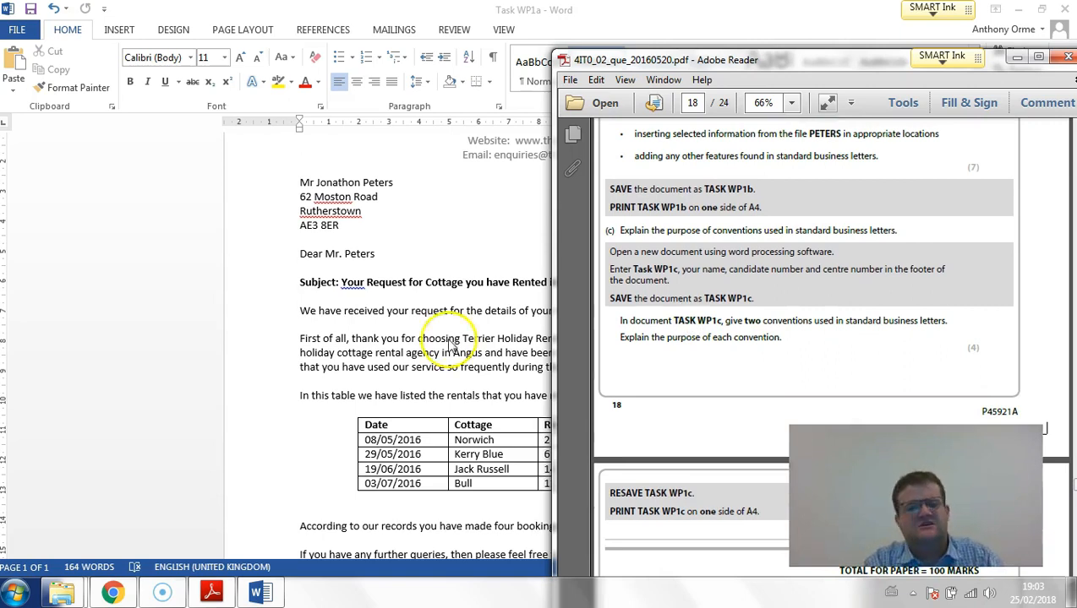
{"action": "left_click", "coordinate": [9, 30]}
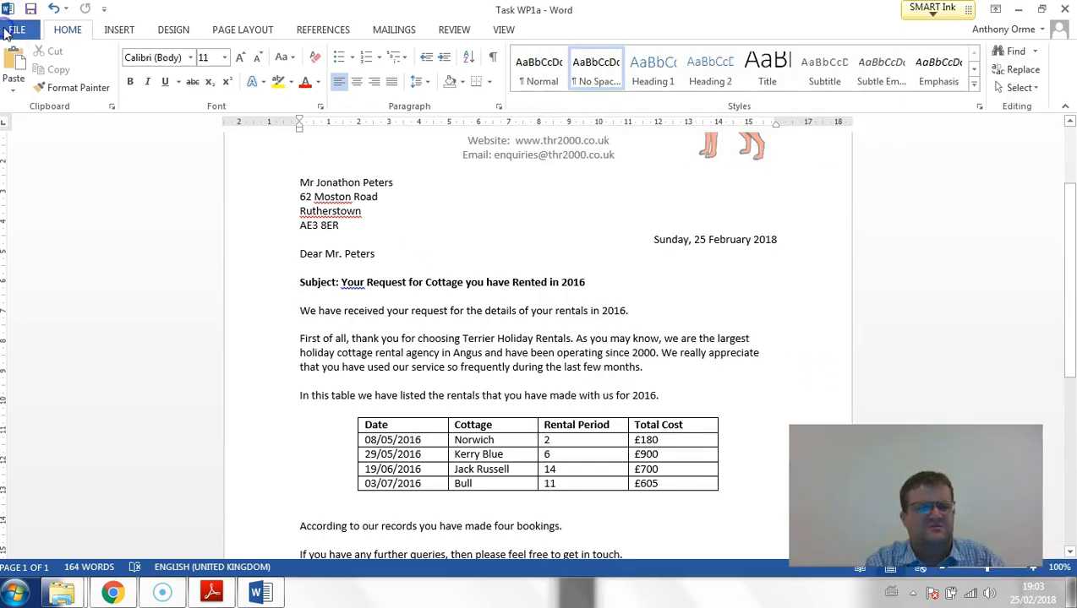
{"action": "left_click", "coordinate": [10, 30]}
{"action": "left_click", "coordinate": [18, 102]}
{"action": "left_click", "coordinate": [224, 257]}
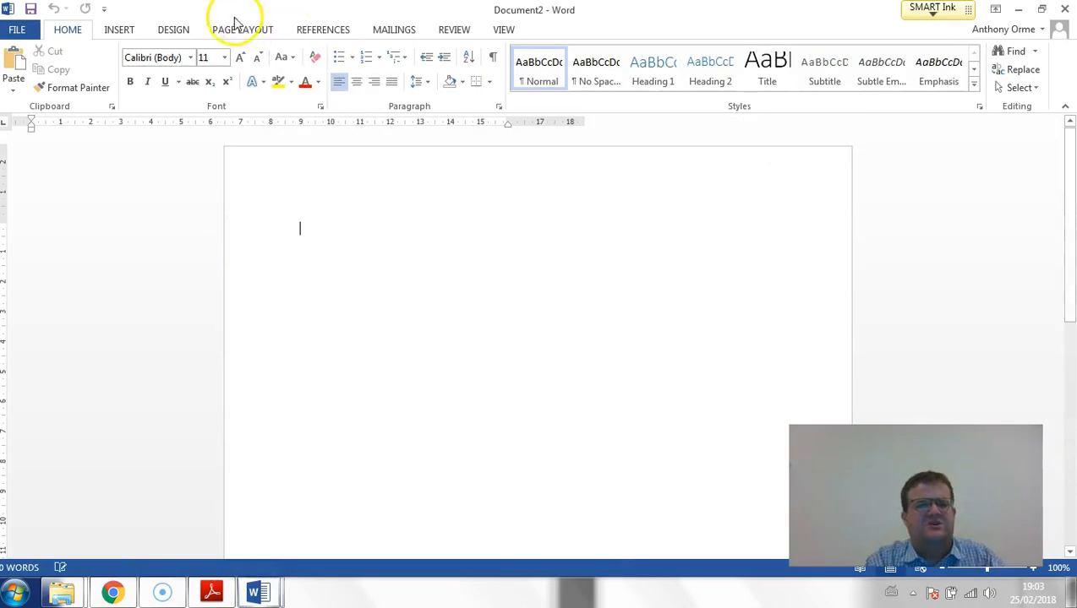
- Insert a Blank (Three Columns) footer in the new document
{"action": "left_click", "coordinate": [119, 30]}
{"action": "left_click", "coordinate": [658, 71]}
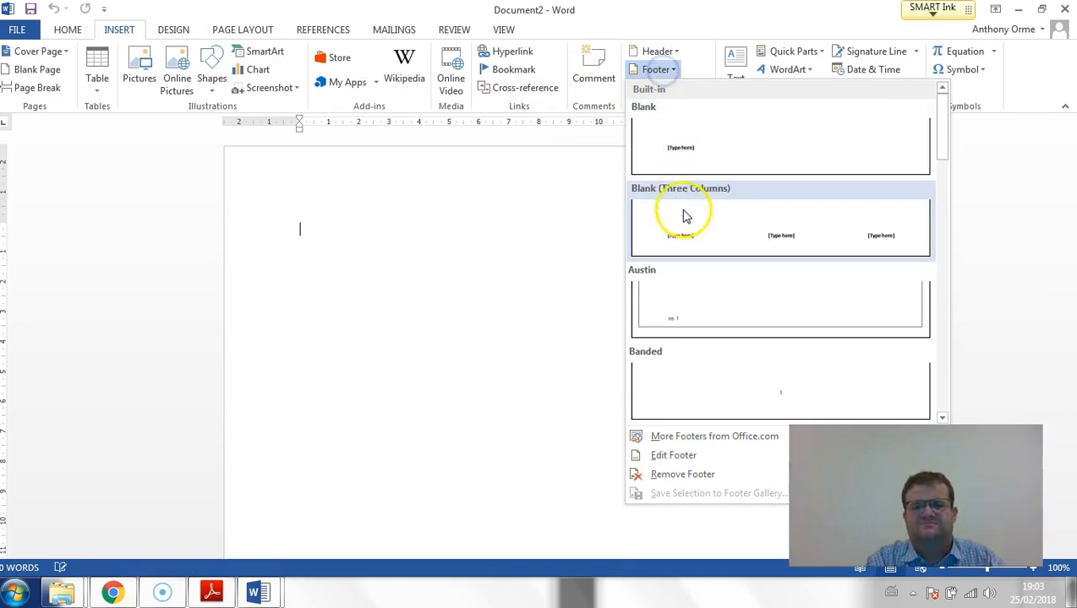
{"action": "left_click", "coordinate": [682, 216]}
- Enter "Task WP1c" in the footer's first placeholder as part (c) requires and delete the middle placeholder
{"action": "left_click", "coordinate": [213, 593]}
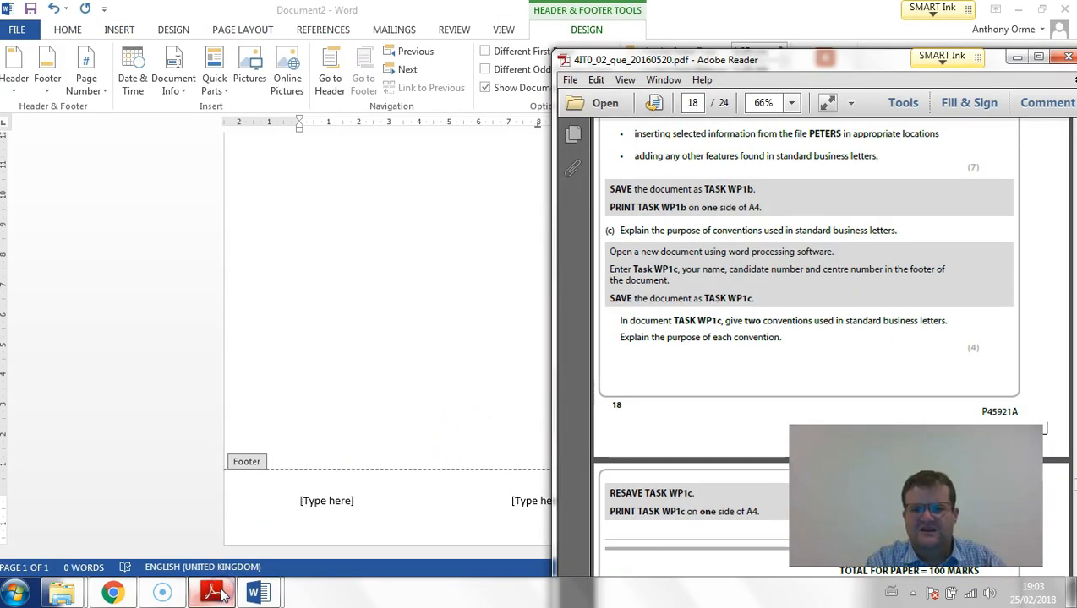
{"action": "left_click", "coordinate": [213, 593]}
{"action": "left_click", "coordinate": [334, 500]}
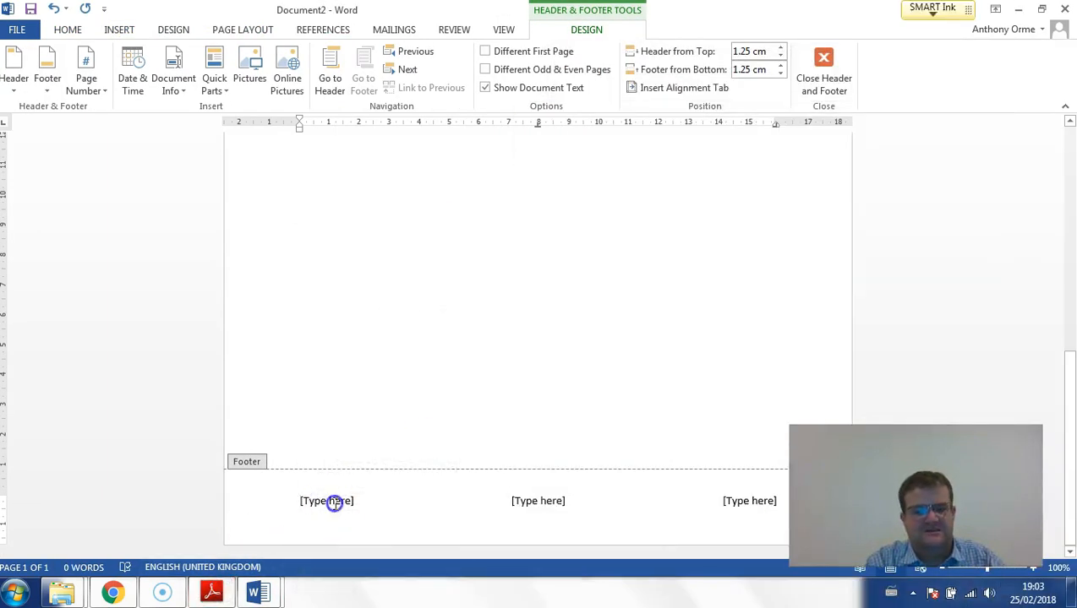
{"action": "type", "text": "Task "}
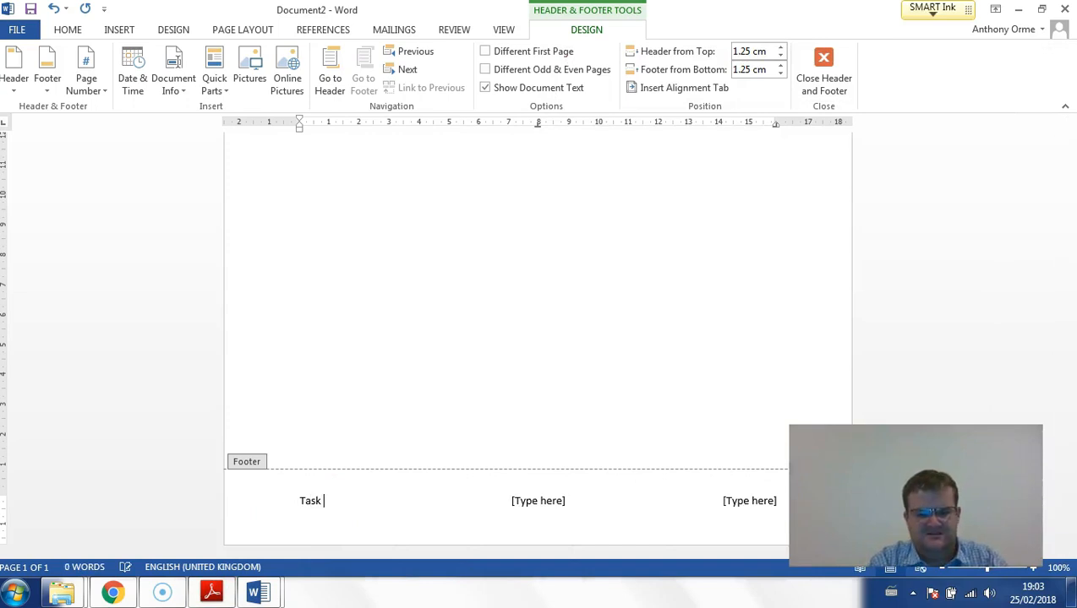
{"action": "type", "text": "WP1c"}
{"action": "left_click", "coordinate": [551, 510]}
{"action": "key", "text": "Delete"}
- Enter the candidate's full name in the footer's last placeholder and return to the document body
{"action": "left_click", "coordinate": [733, 497]}
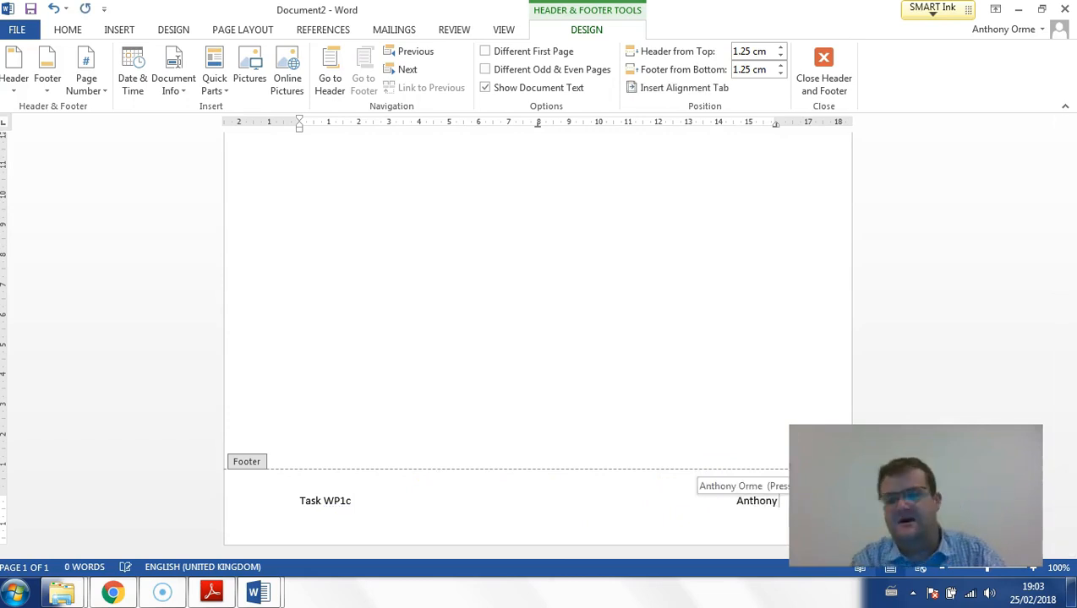
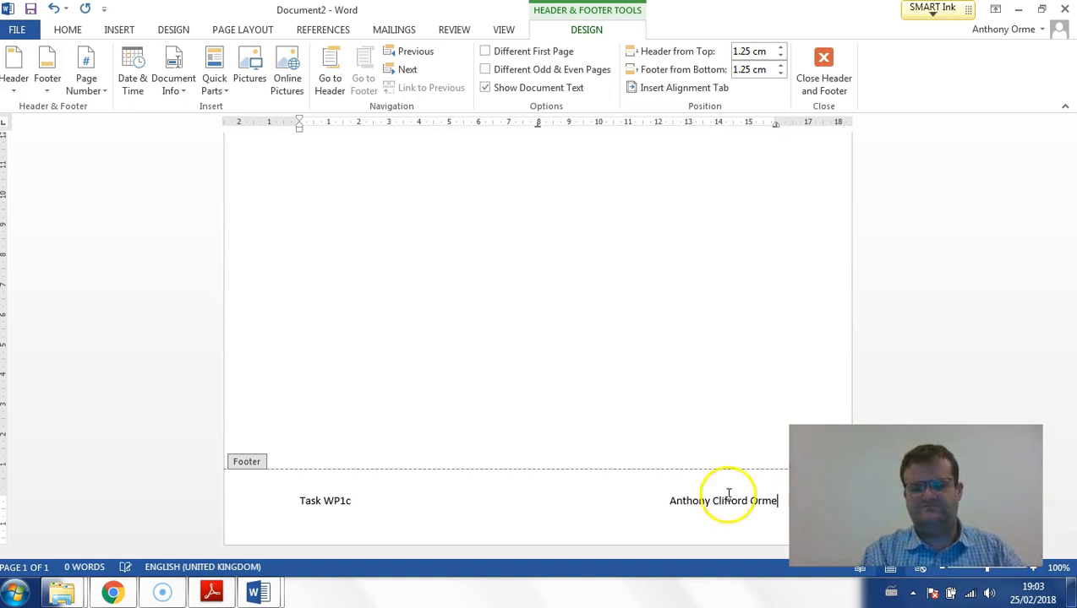
{"action": "double_click", "coordinate": [512, 323]}
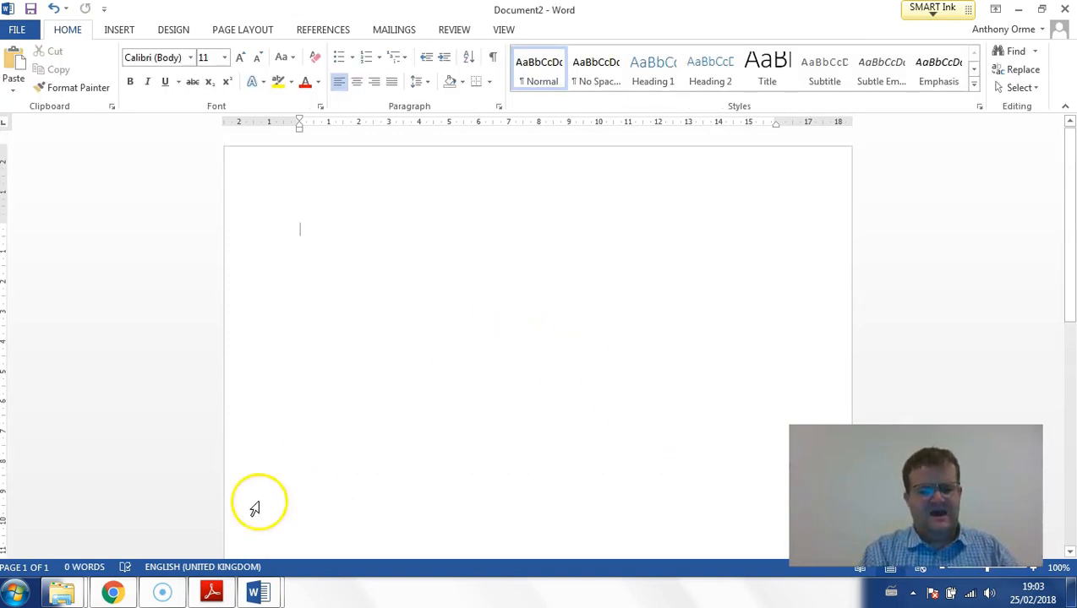
- Check part (c) of the exam paper and enter the introductory line "Two conventions used in a standard business letter are:" in the document
{"action": "left_click", "coordinate": [211, 595]}
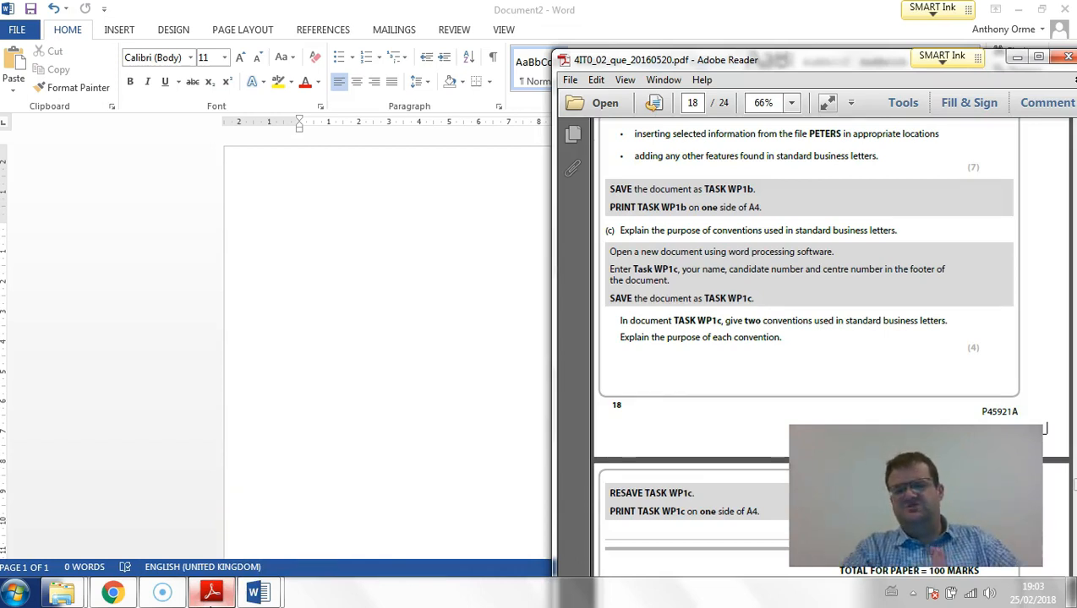
{"action": "left_click", "coordinate": [310, 380]}
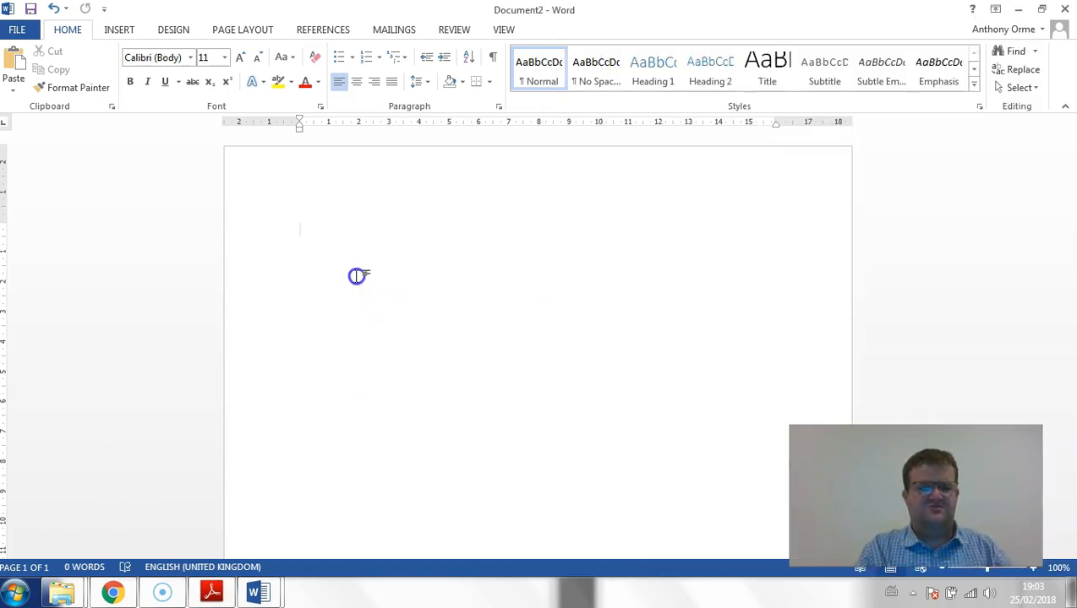
{"action": "type", "text": "Two "}
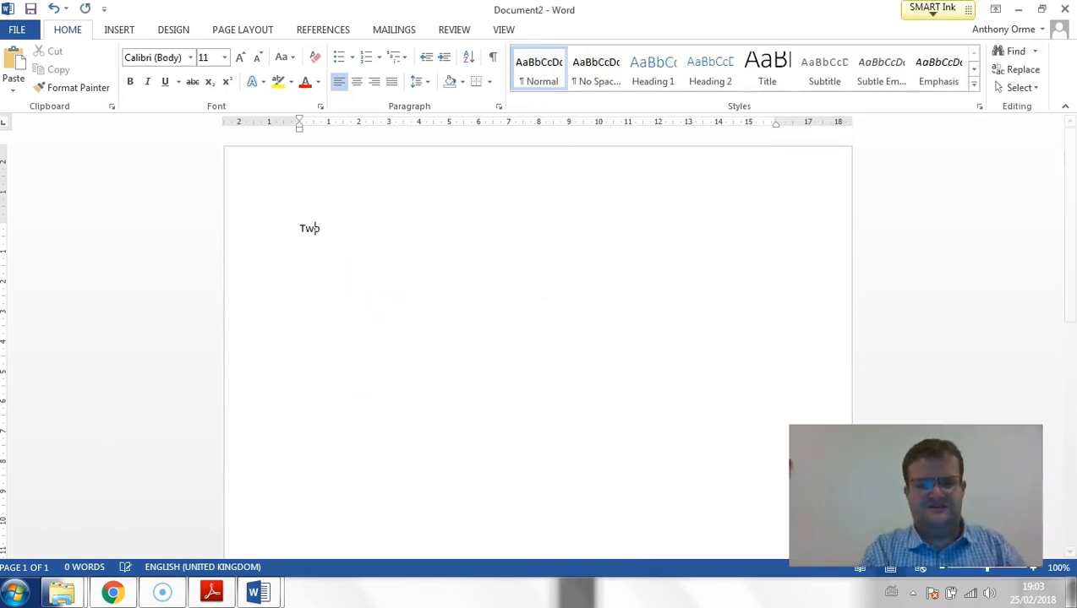
{"action": "type", "text": "conventions used in a sa"}
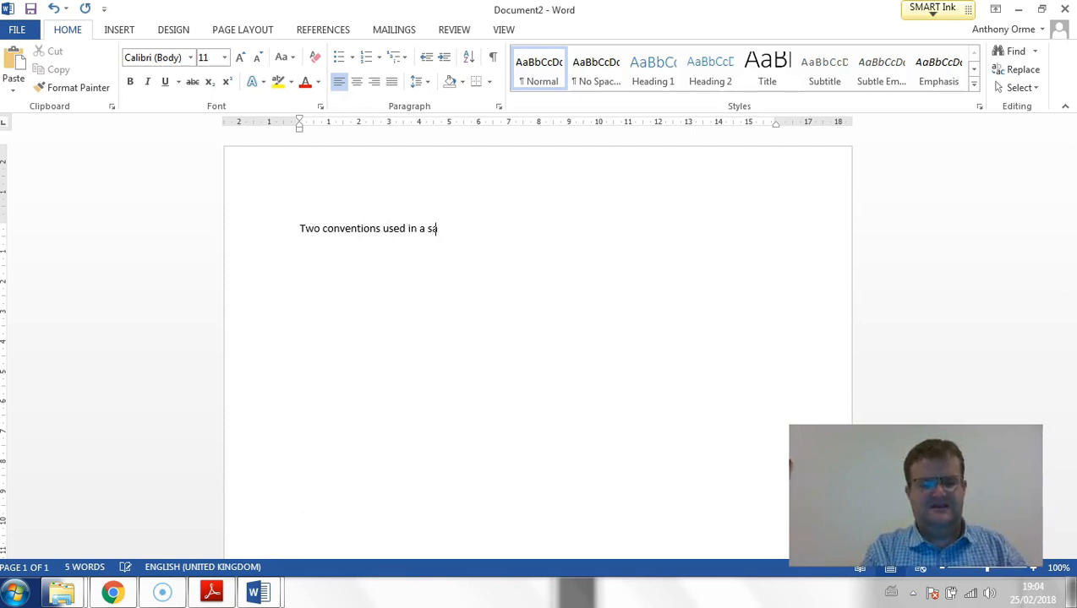
{"action": "type", "text": "ander"}
{"action": "key", "text": "BackSpace"}
{"action": "key", "text": "BackSpace"}
{"action": "key", "text": "BackSpace"}
{"action": "type", "text": "ard business letter are:"}
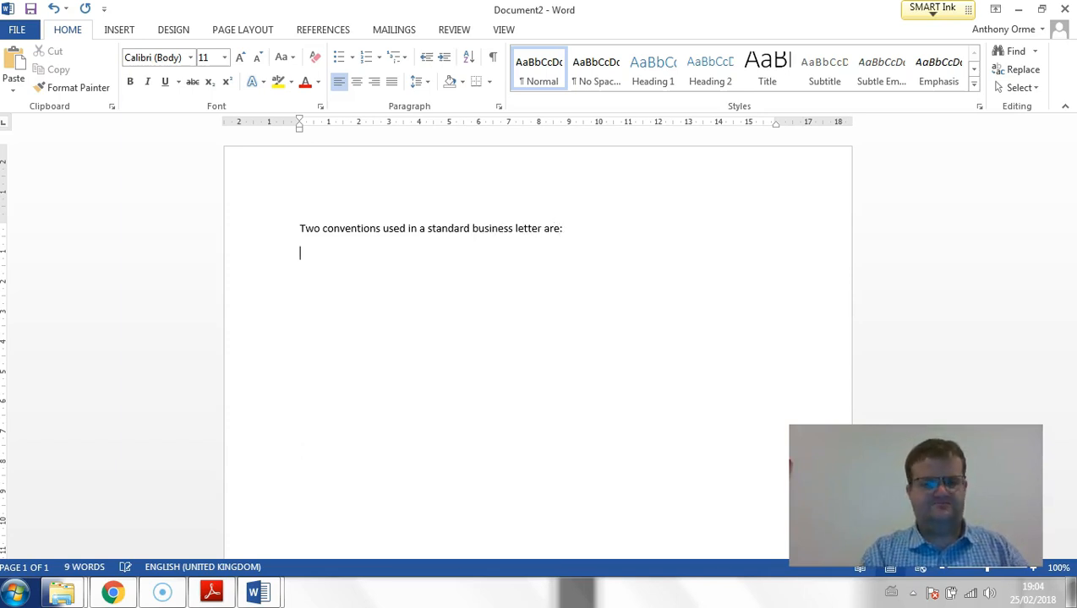
- Start a bulleted list below the introductory line with the item "Subject line indicating what the letter is about"
{"action": "left_click", "coordinate": [338, 56]}
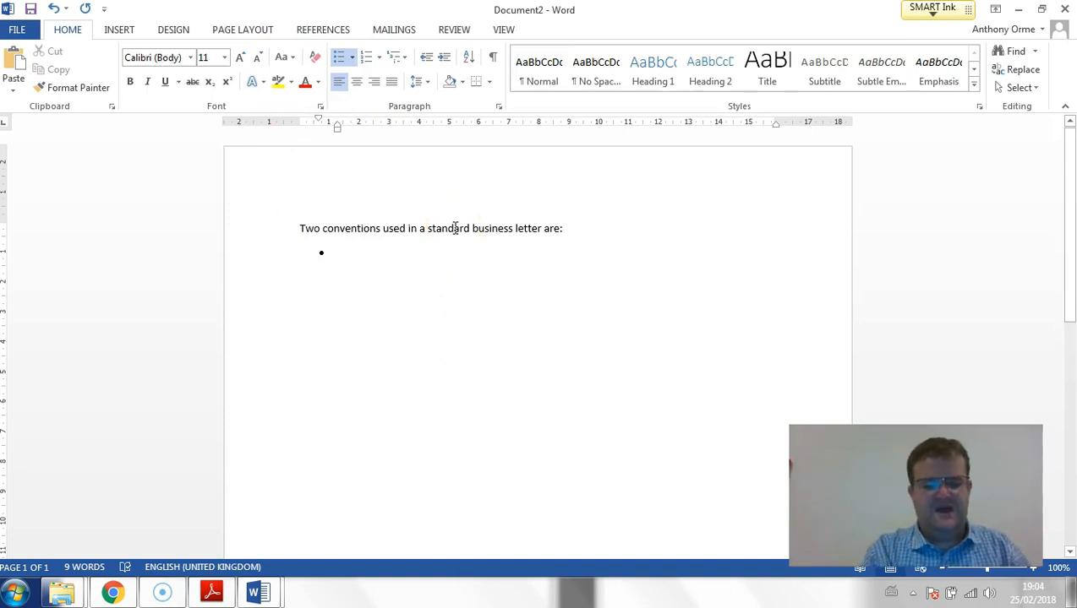
{"action": "type", "text": "ASubject"}
{"action": "key", "text": "BackSpace"}
{"action": "key", "text": "BackSpace"}
{"action": "type", "text": "Subject lin"}
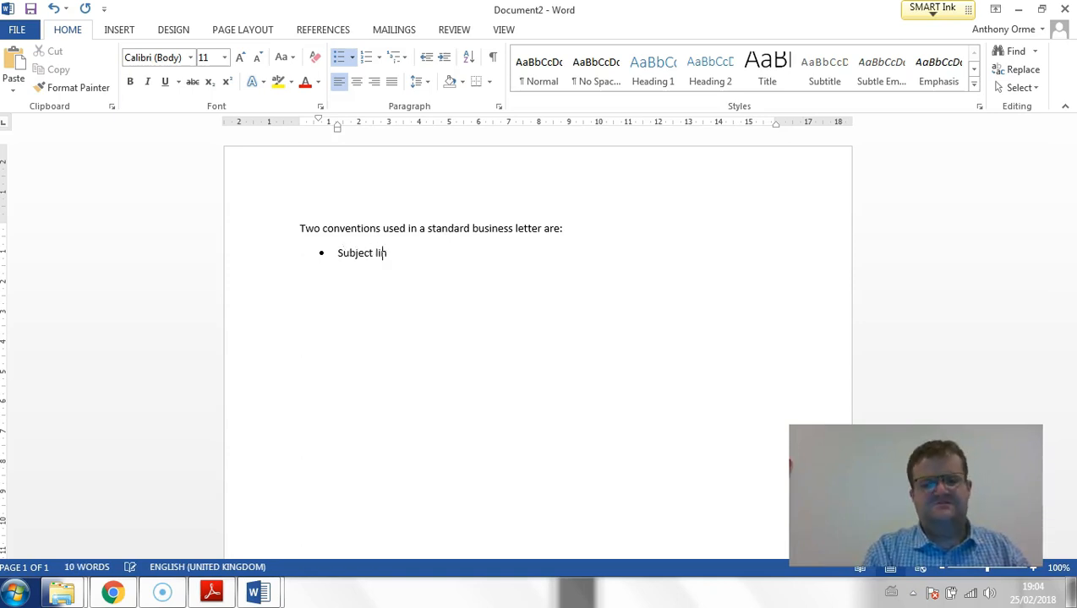
{"action": "type", "text": "e indicating what the"}
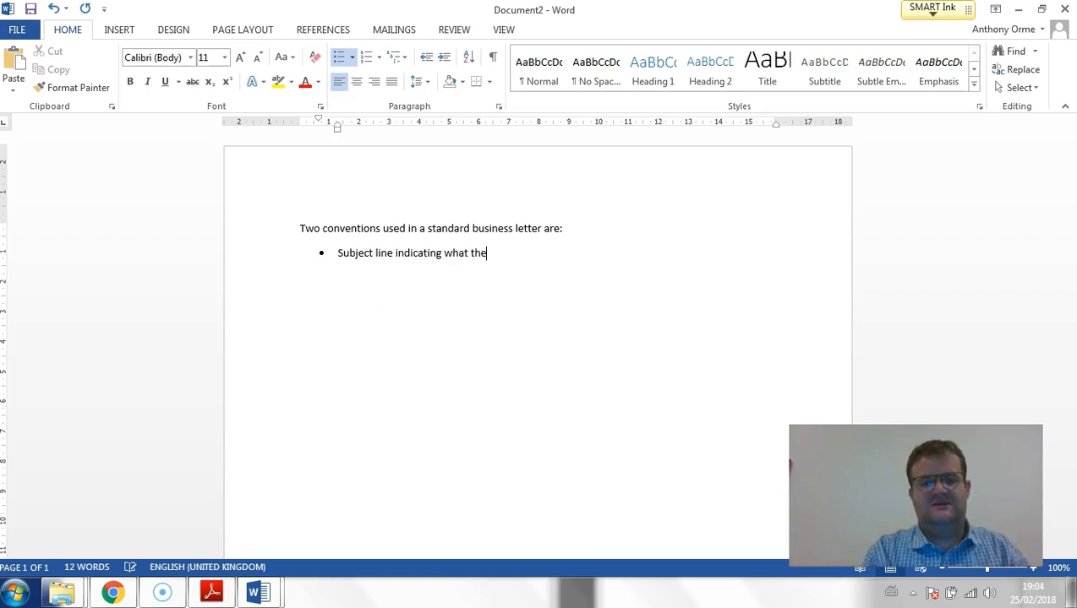
{"action": "type", "text": " letter is about"}
- Add a second bullet reading "Recipient address to indicate to the letter is for"
{"action": "key", "text": "Return"}
{"action": "type", "text": "A"}
{"action": "key", "text": "BackSpace"}
{"action": "type", "text": "Recipi"}
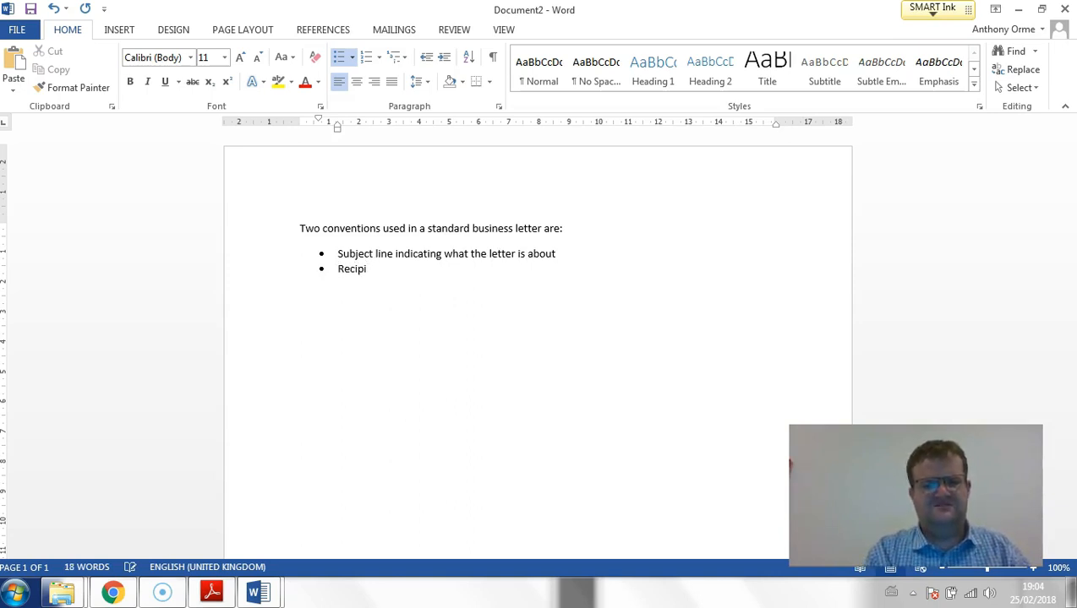
{"action": "type", "text": "ent ad"}
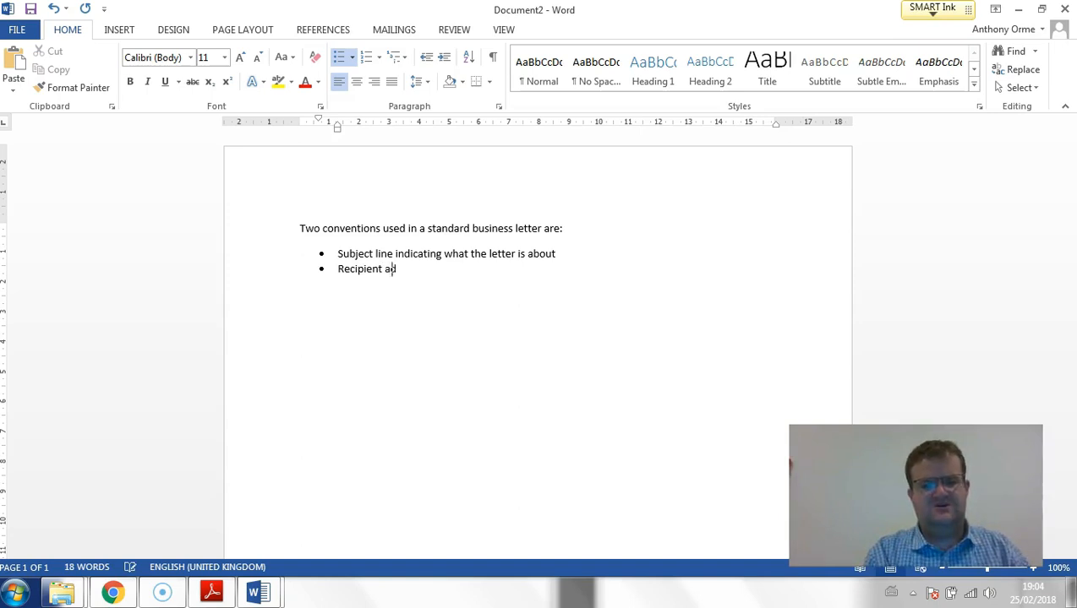
{"action": "type", "text": "dress to indicate to the letter is for"}
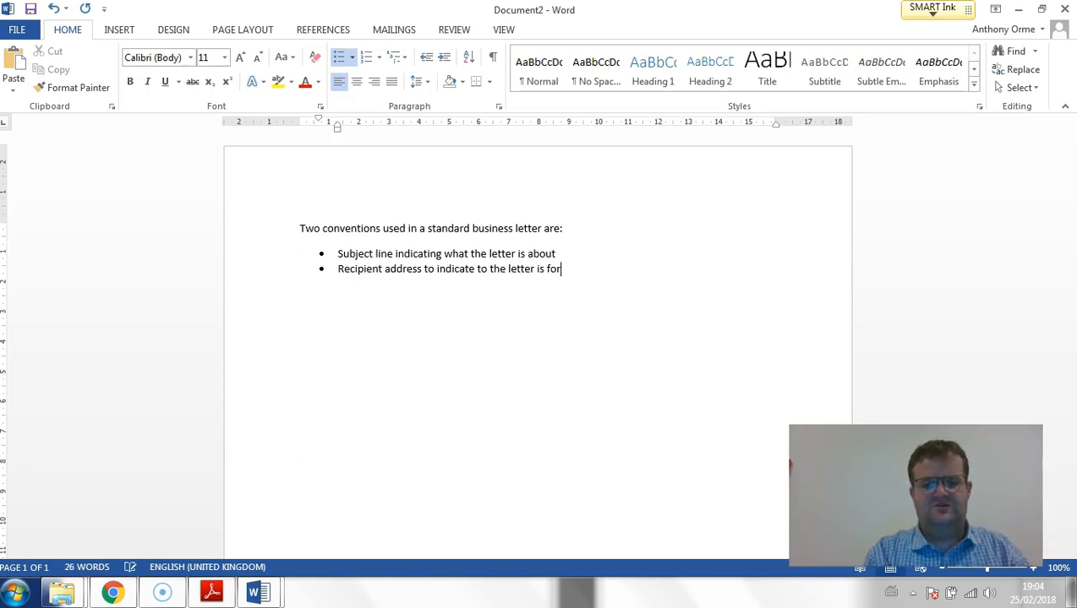
- Add two more bullets: "Closing remark to sign off the letter" and "Date to indicate when the letter was written"
{"action": "key", "text": "Return"}
{"action": "type", "text": "Closing"}
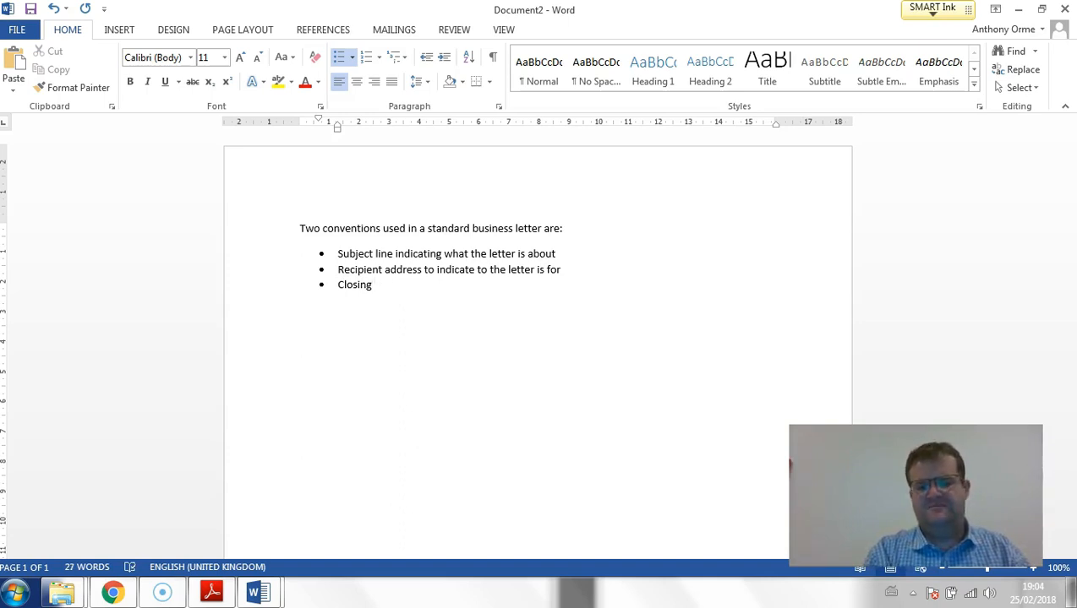
{"action": "type", "text": " remark to sign off the letter"}
{"action": "key", "text": "Return"}
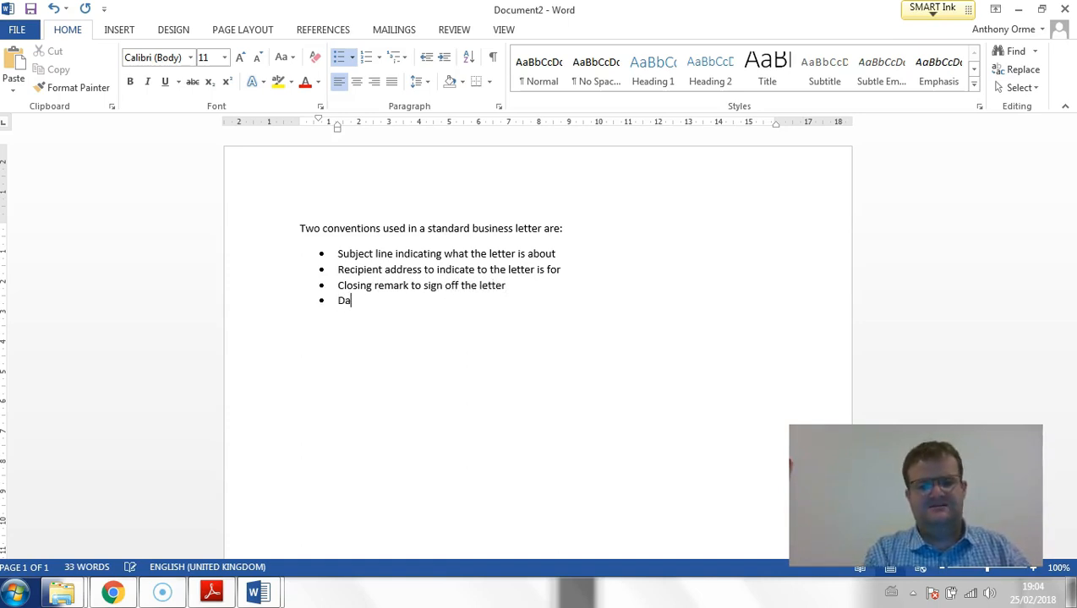
{"action": "type", "text": "Date to indicate when the letter was written"}
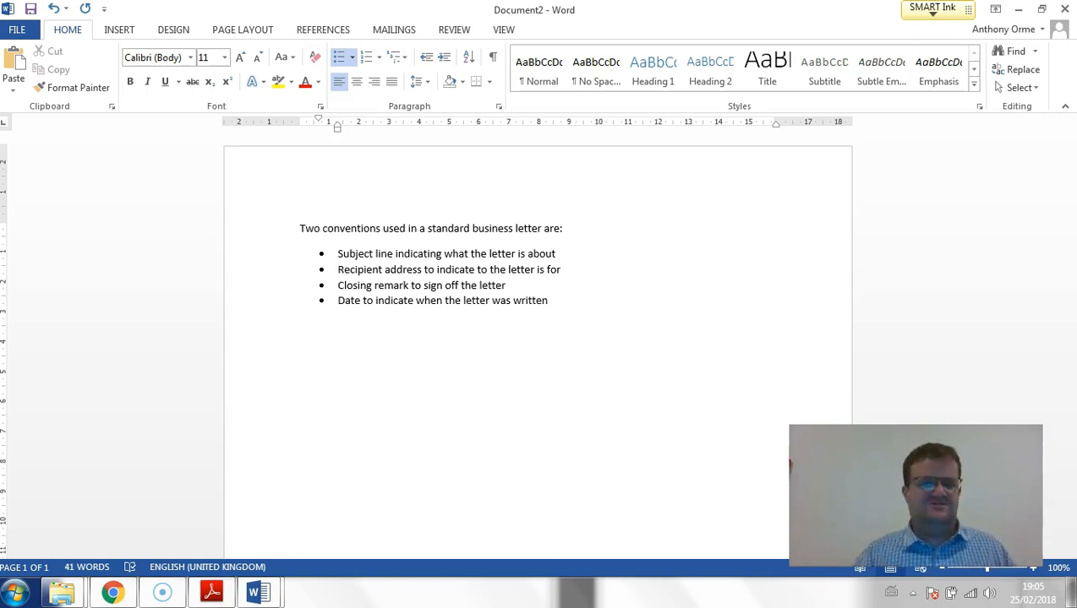
- Check the exam paper's save instruction and save the document as WP1c in the RESOURCES folder on the Desktop
{"action": "left_click", "coordinate": [209, 595]}
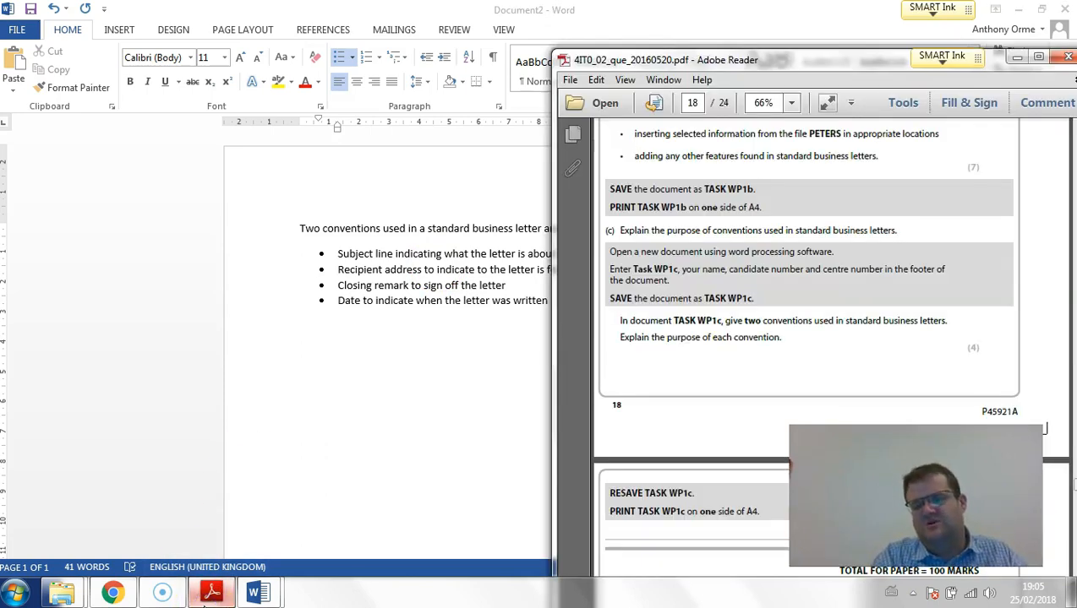
{"action": "left_click", "coordinate": [284, 196]}
{"action": "left_click", "coordinate": [26, 32]}
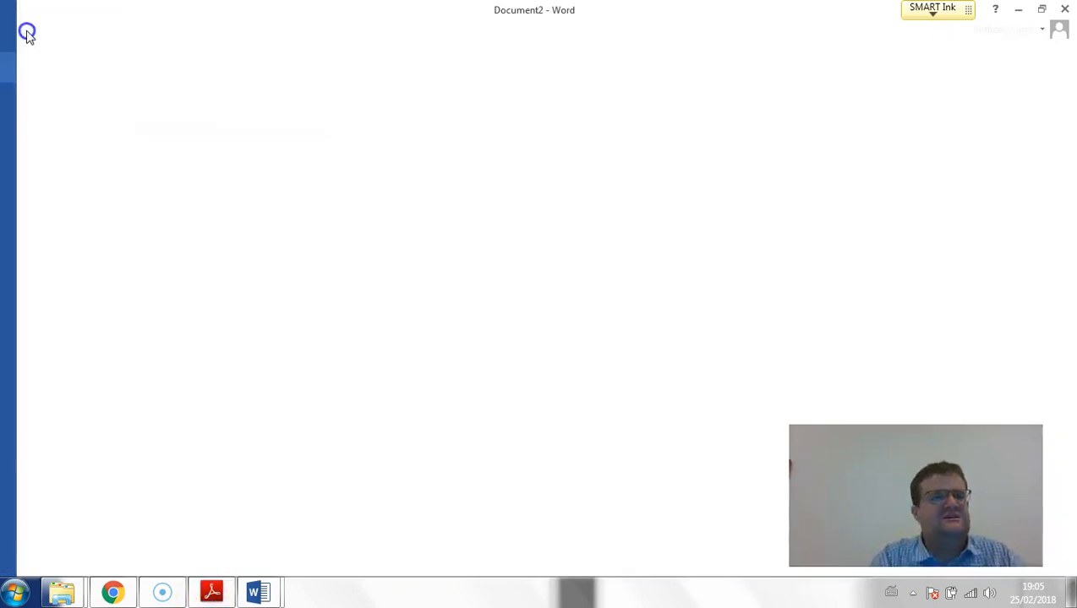
{"action": "left_click", "coordinate": [34, 190]}
{"action": "left_click", "coordinate": [390, 357]}
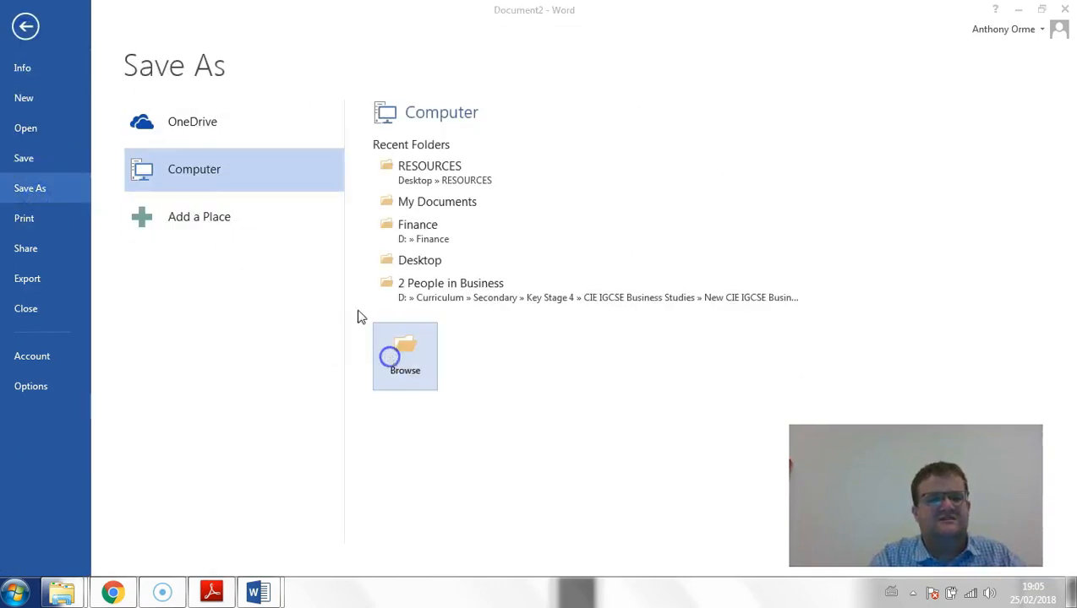
{"action": "type", "text": "WP1c"}
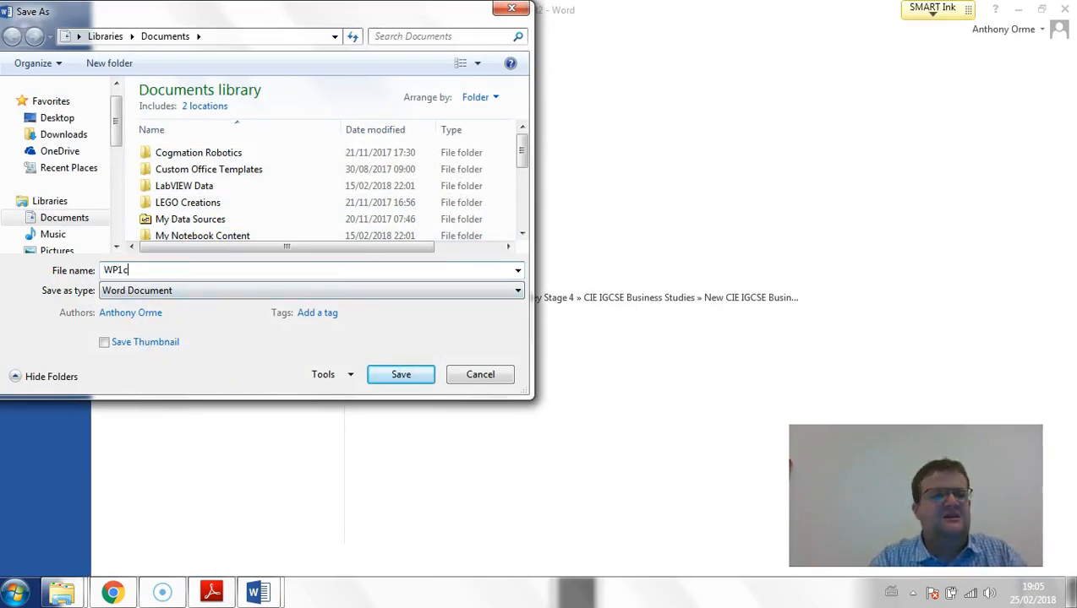
{"action": "left_click", "coordinate": [59, 117]}
{"action": "left_click", "coordinate": [157, 172]}
{"action": "left_click", "coordinate": [158, 172]}
{"action": "left_click", "coordinate": [390, 372]}
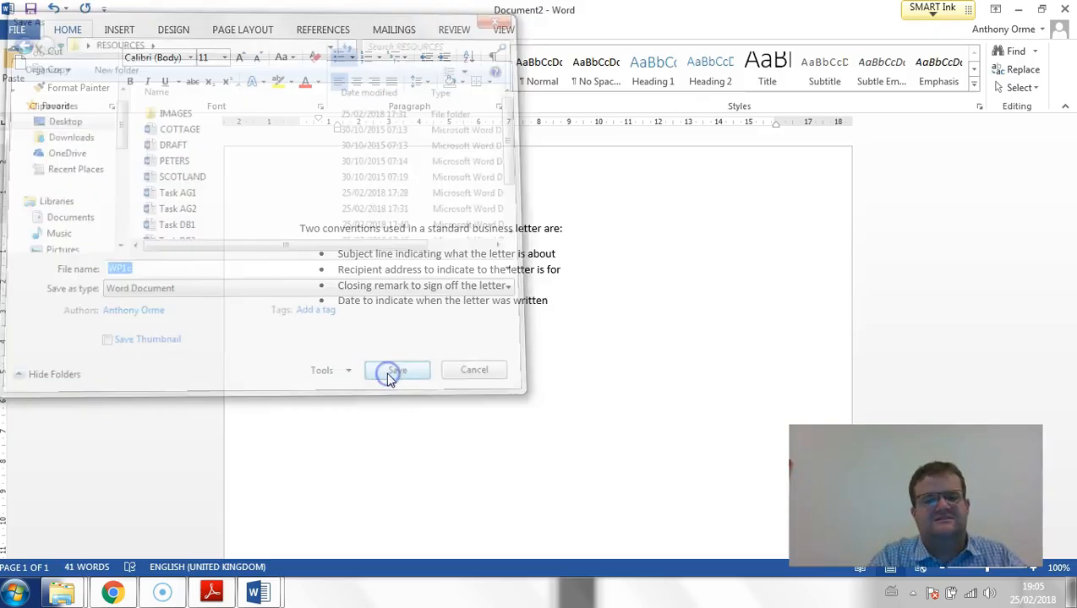
- Close both the conventions document and the letter, and check the exam paper's final instructions for Task WP1c
{"action": "left_click", "coordinate": [1064, 8]}
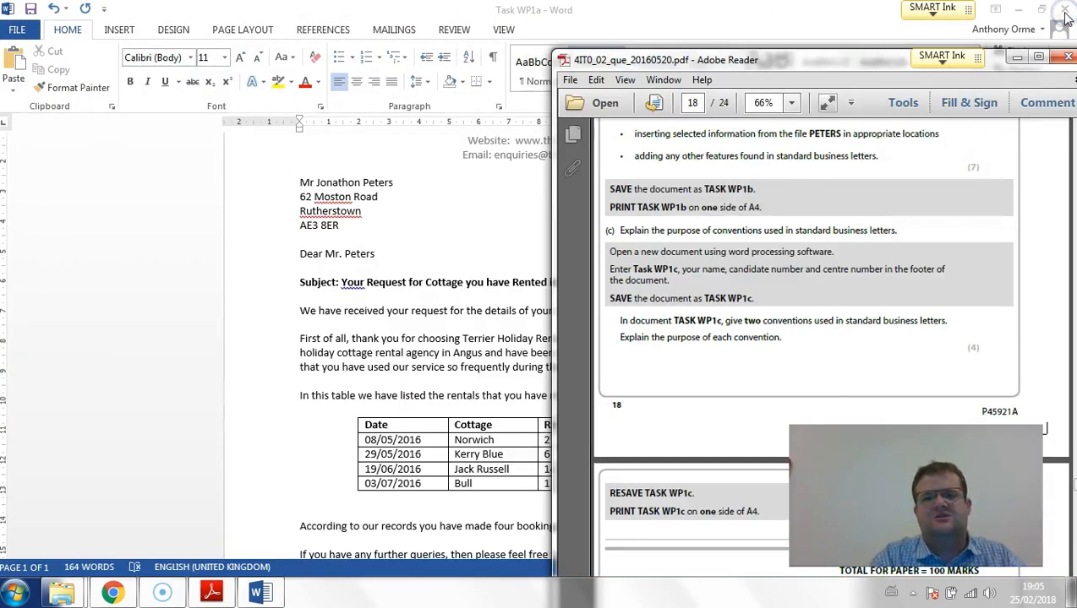
{"action": "left_click", "coordinate": [545, 193]}
{"action": "left_click", "coordinate": [1063, 9]}
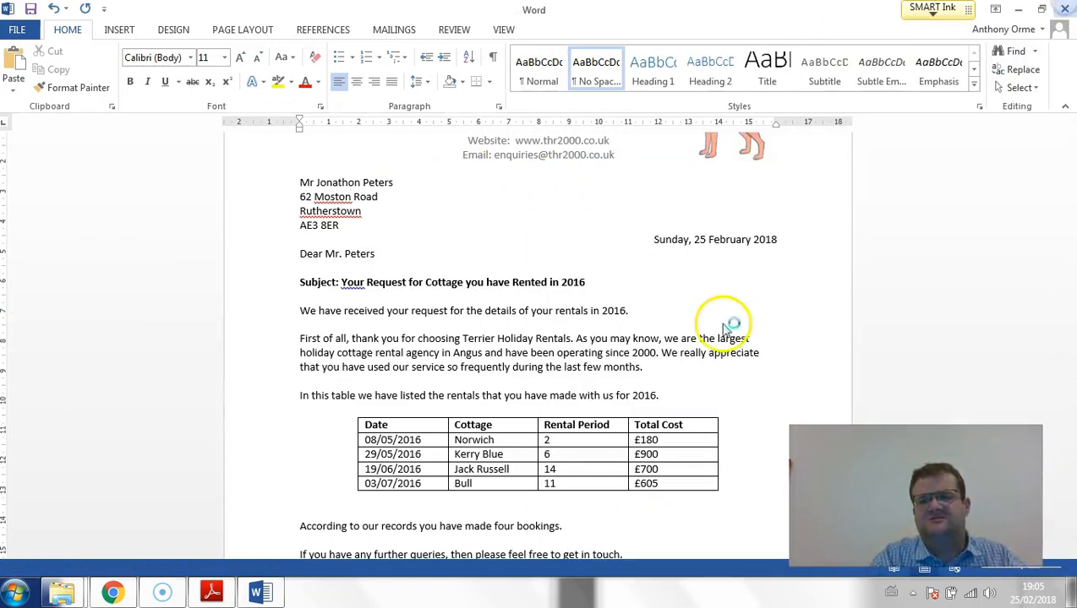
{"action": "scroll", "coordinate": [757, 360], "scroll_direction": "down", "scroll_amount": 5}
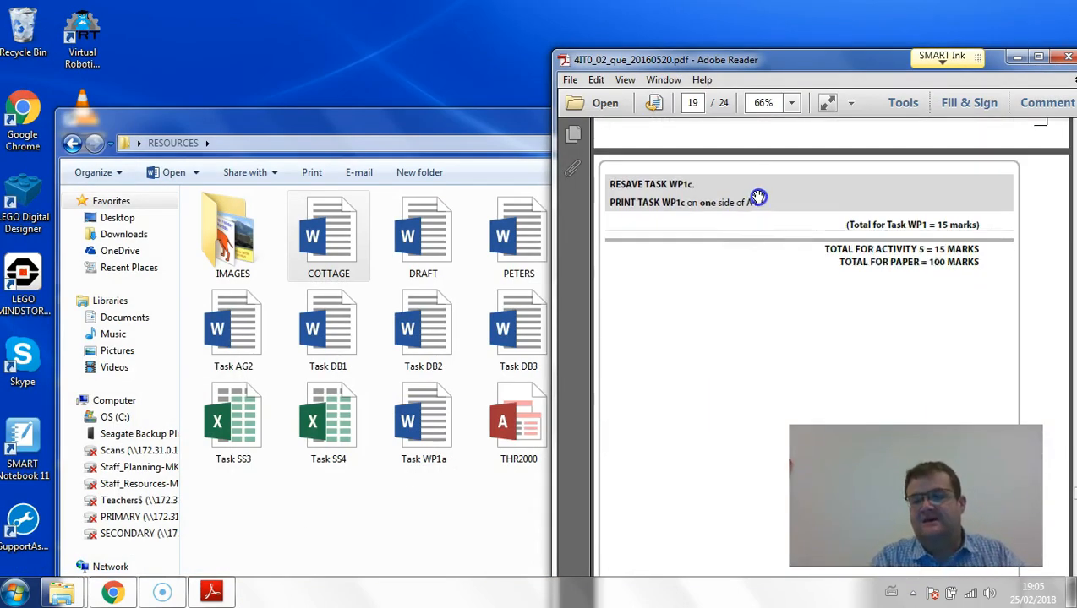